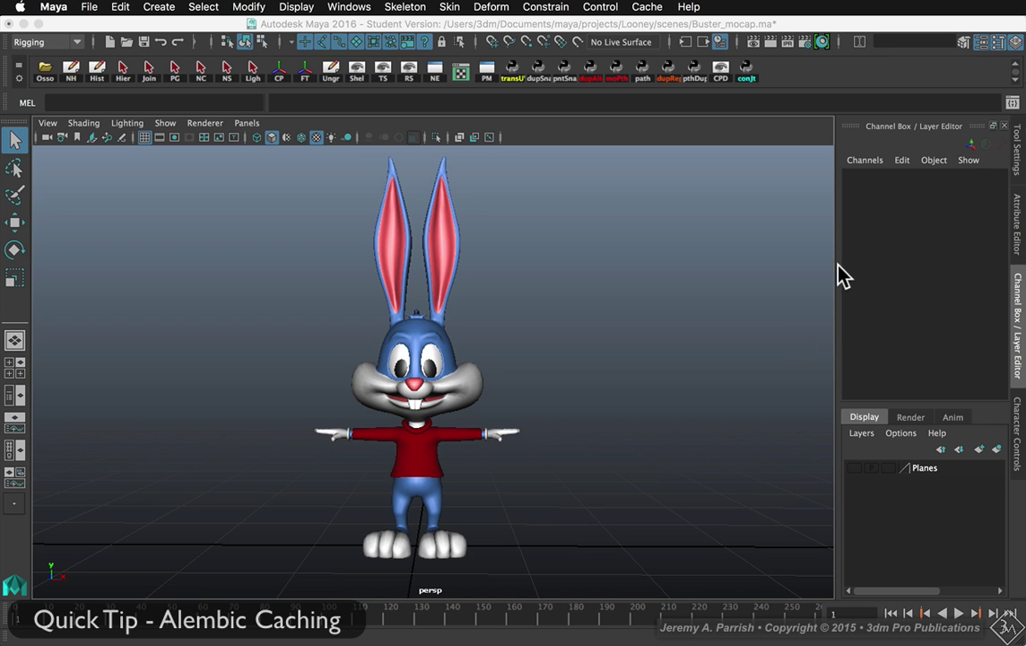
click(614, 109)
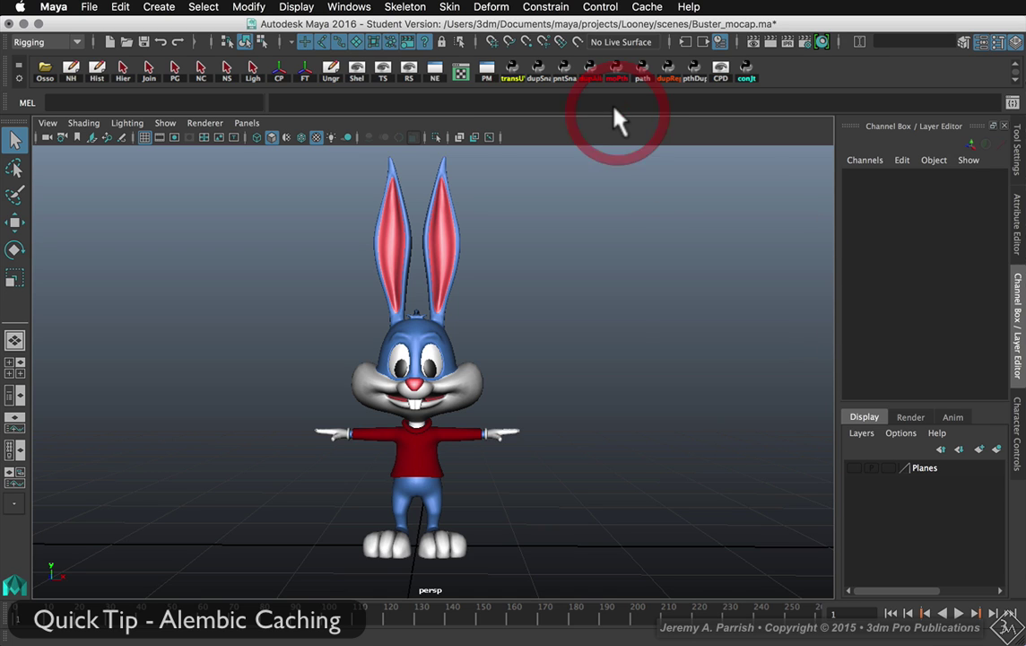
alt+drag(613, 253, 638, 261)
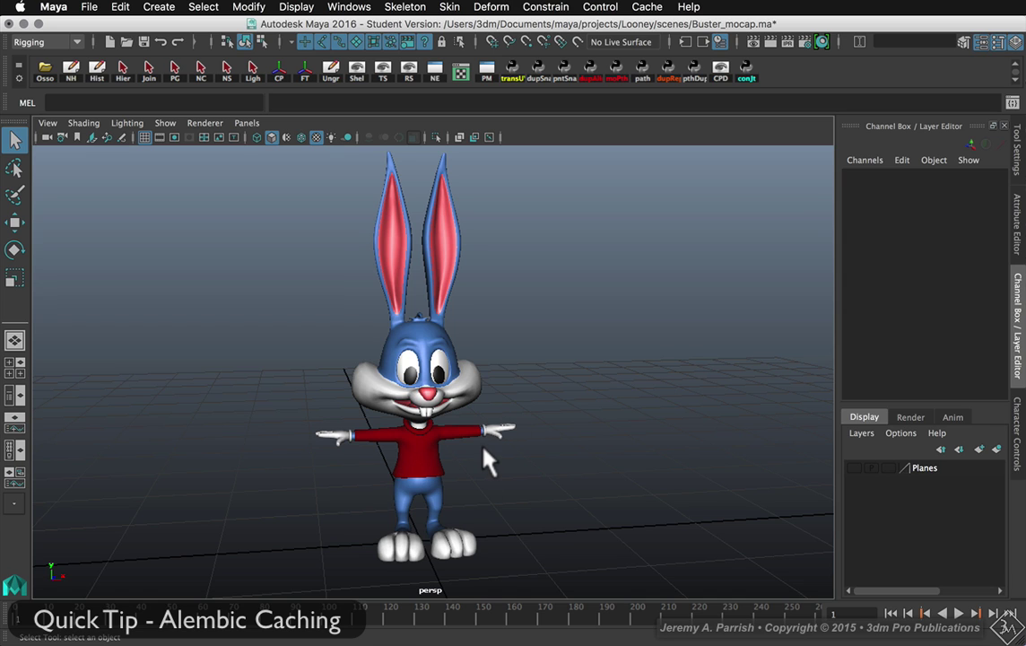
alt+drag(406, 453, 356, 430)
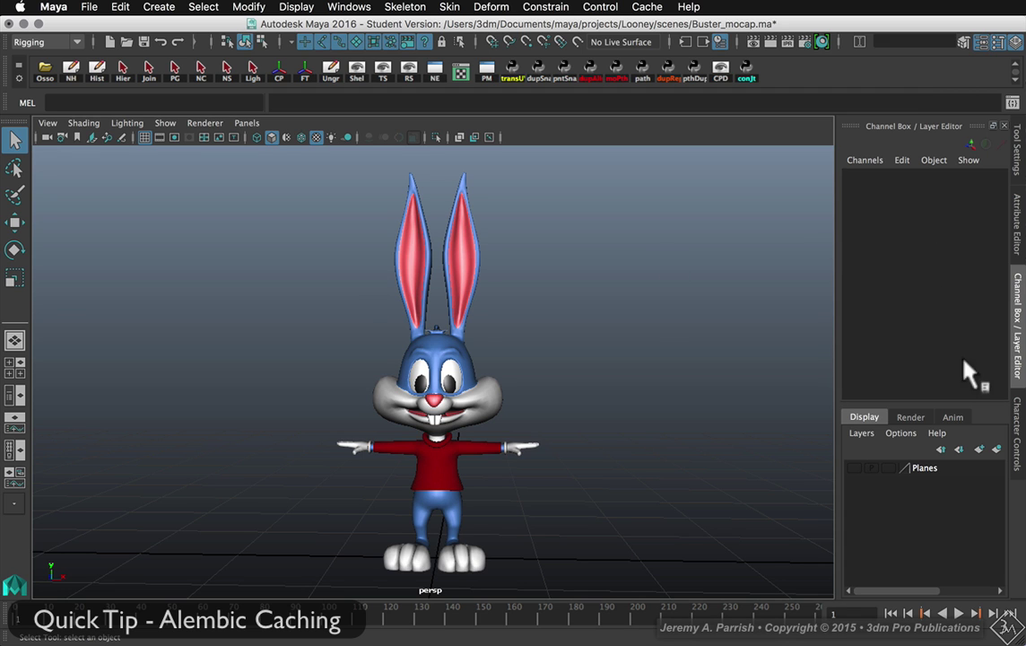
Step: Set the HumanIK source of Character1 to the RB_dance_21_FBX character and return to the first frame
click(1016, 415)
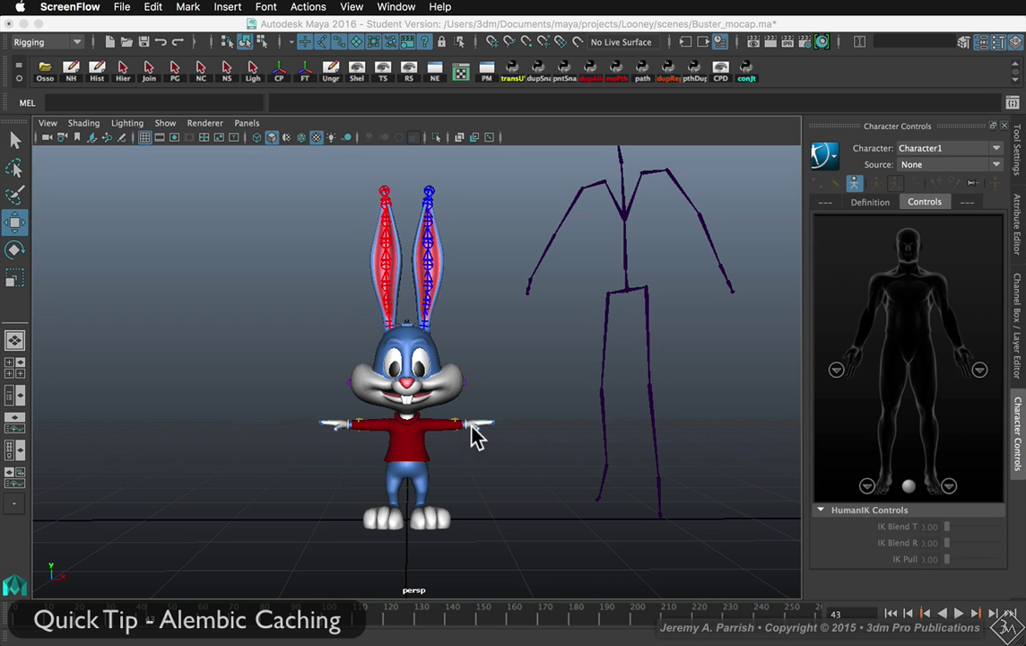
click(528, 421)
alt+drag(527, 421, 524, 423)
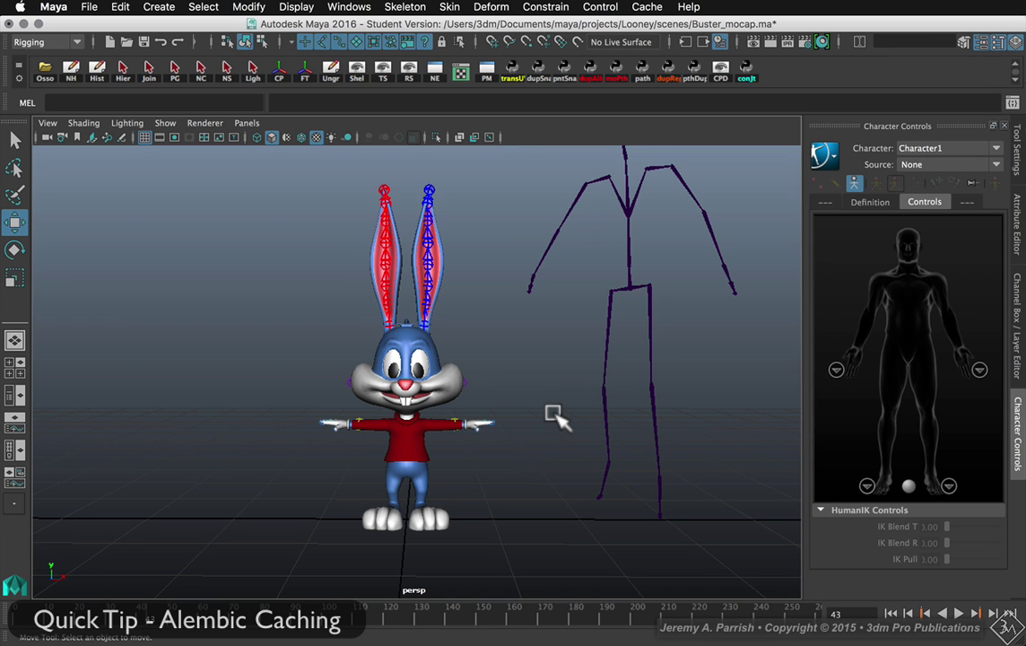
click(920, 165)
click(935, 212)
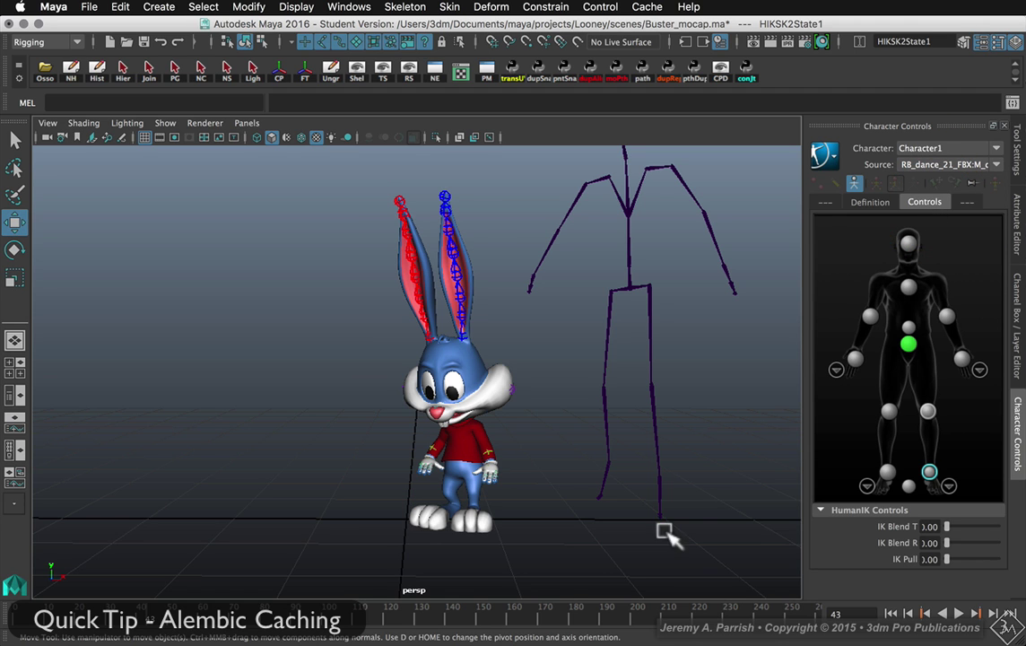
click(891, 612)
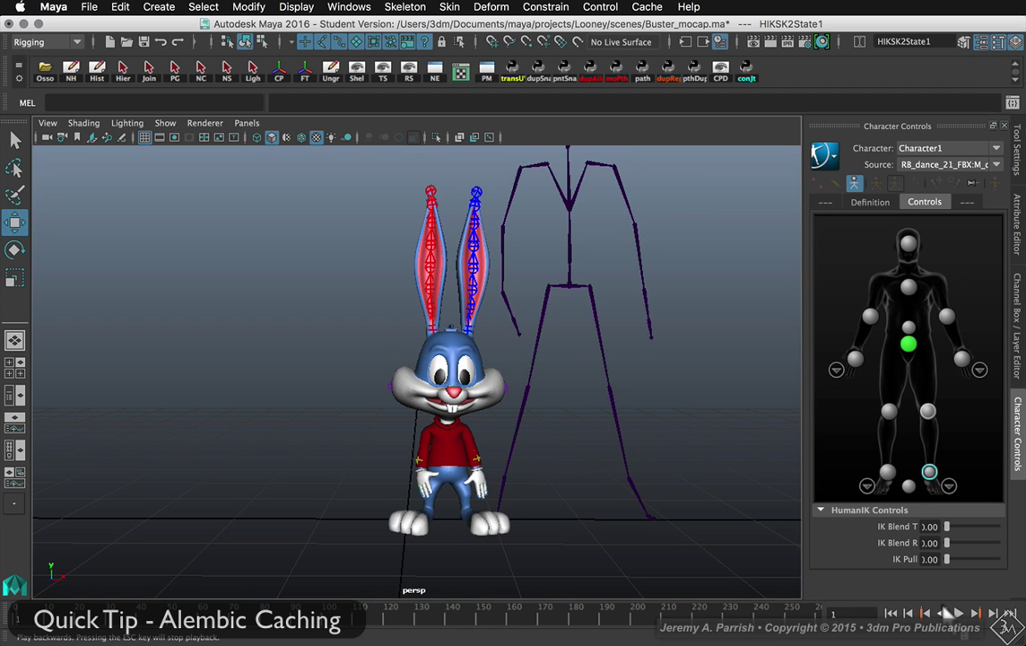
Step: Try rotating the mocap skeleton's right forearm joint and undo the rotation
click(636, 231)
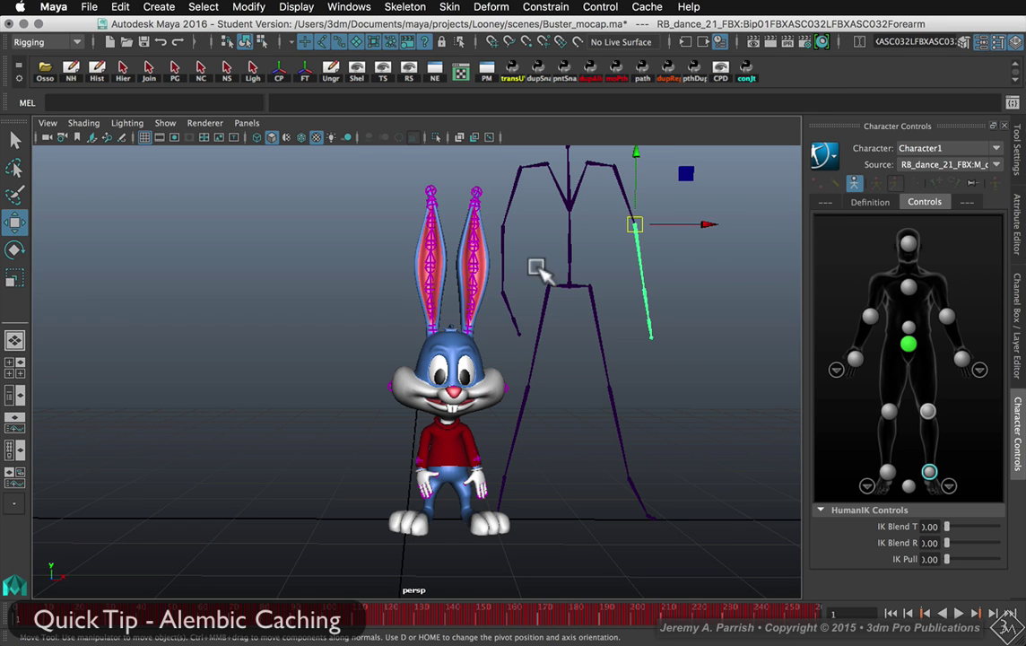
click(506, 229)
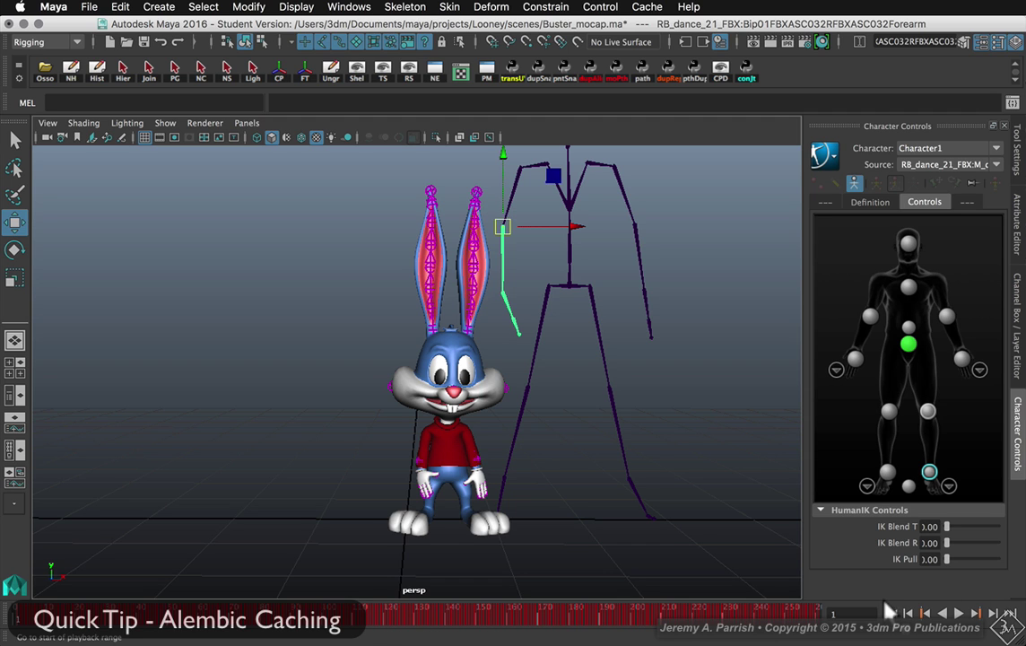
key(e)
middle_drag(629, 394, 563, 359)
key(z)
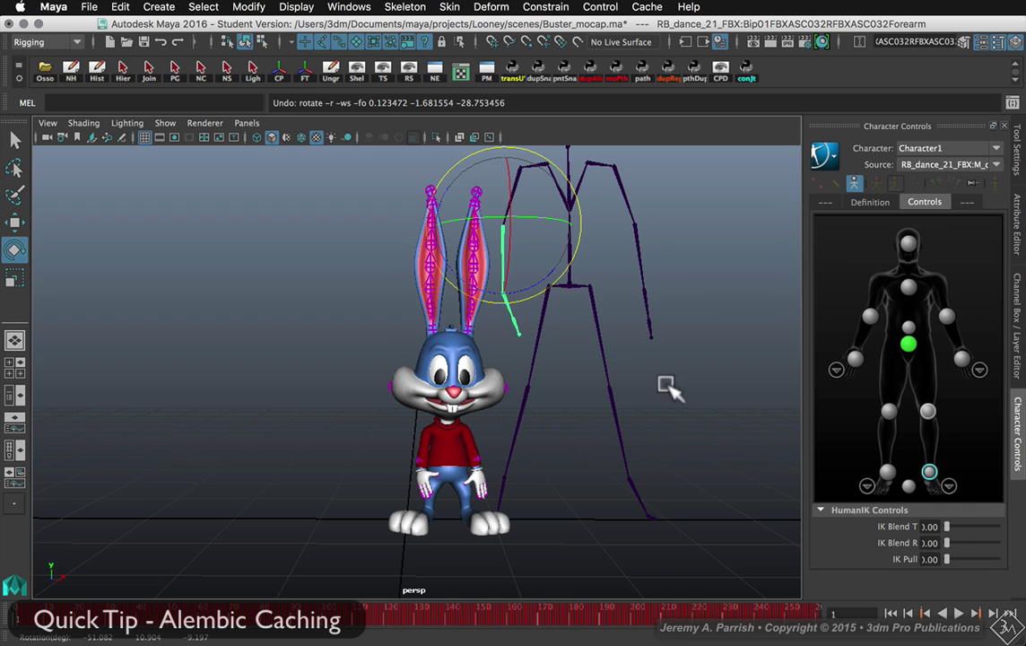
Step: Play back the rabbit's mocap dance, stop it and return to the first frame
click(956, 612)
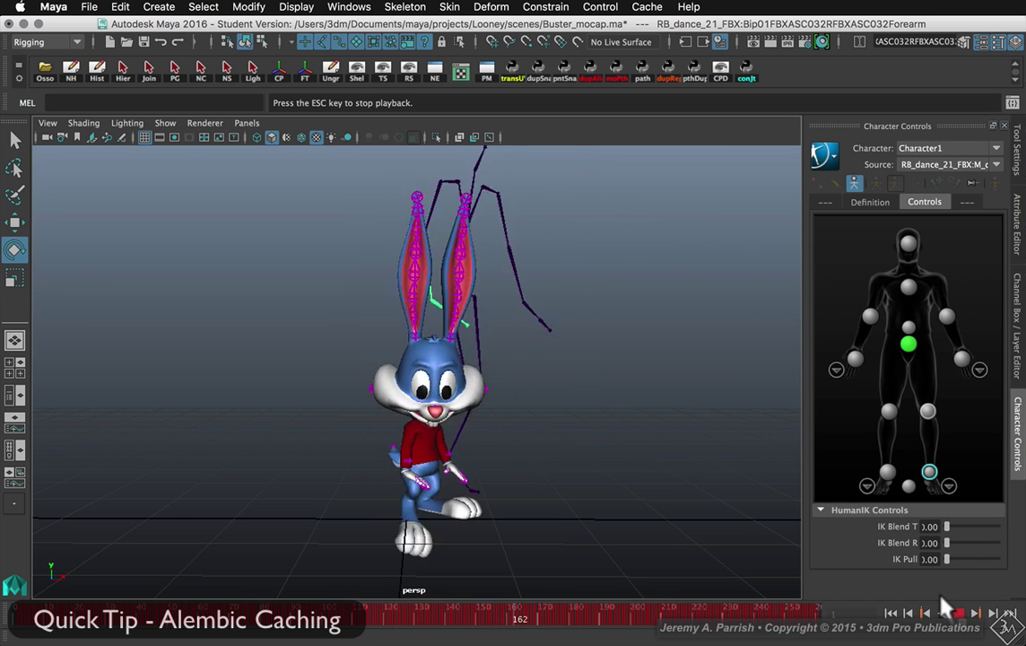
key(Escape)
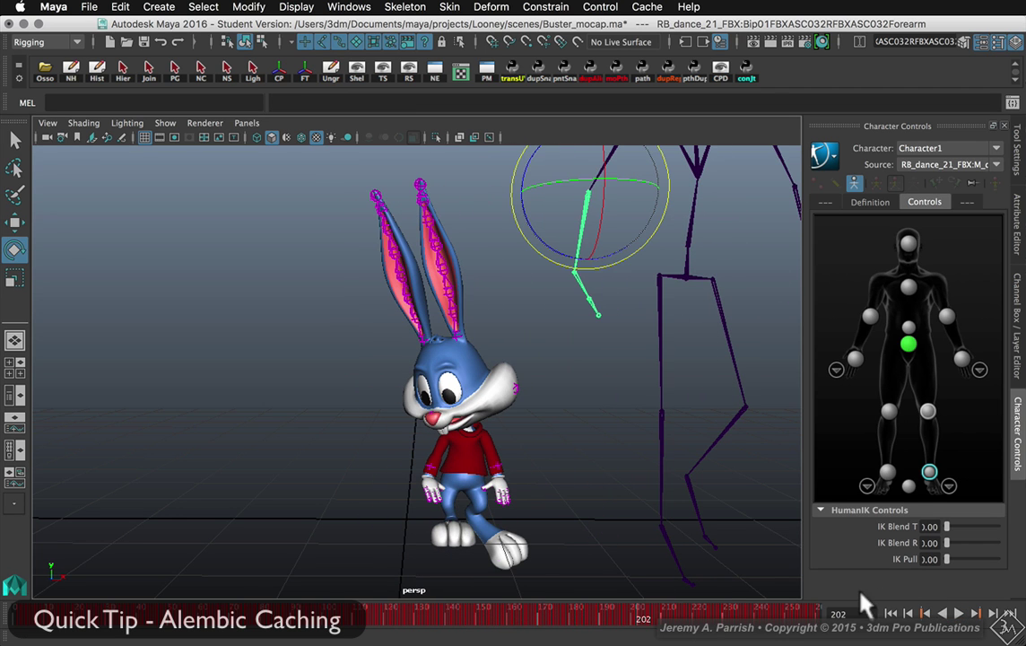
click(892, 613)
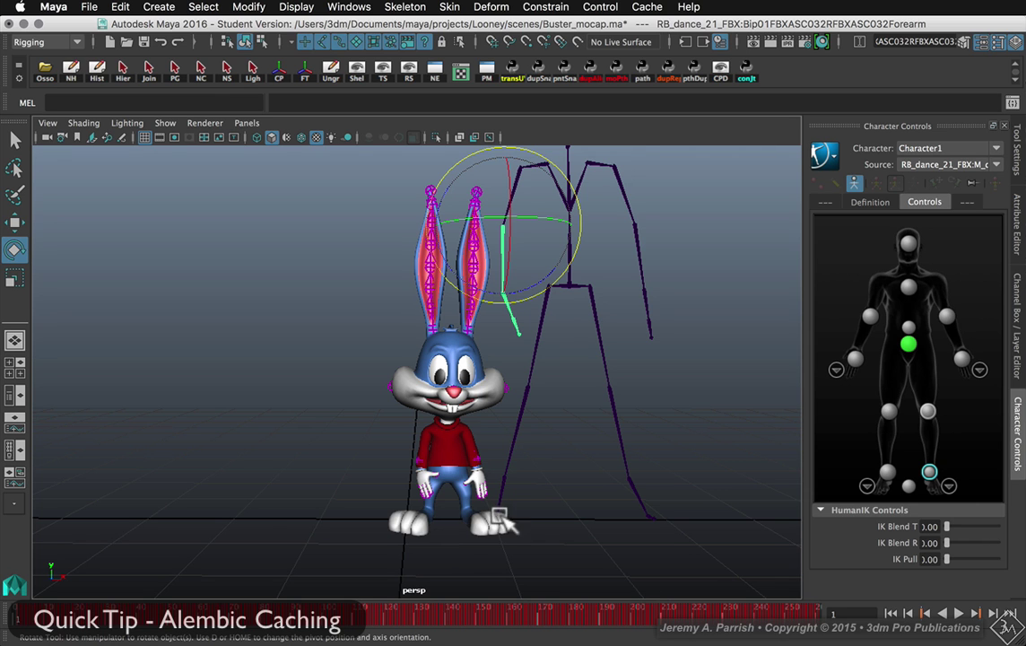
mouse_move(522, 501)
alt+mouse_down()
mouse_move(481, 524)
mouse_move(534, 509)
alt+mouse_up()
key(w)
click(538, 511)
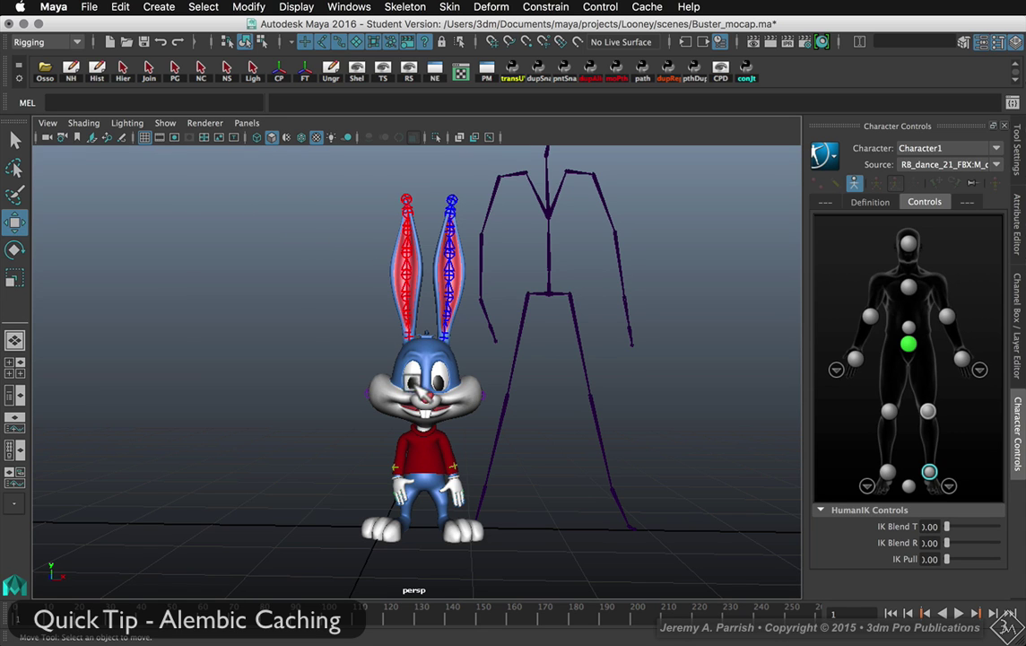
click(394, 377)
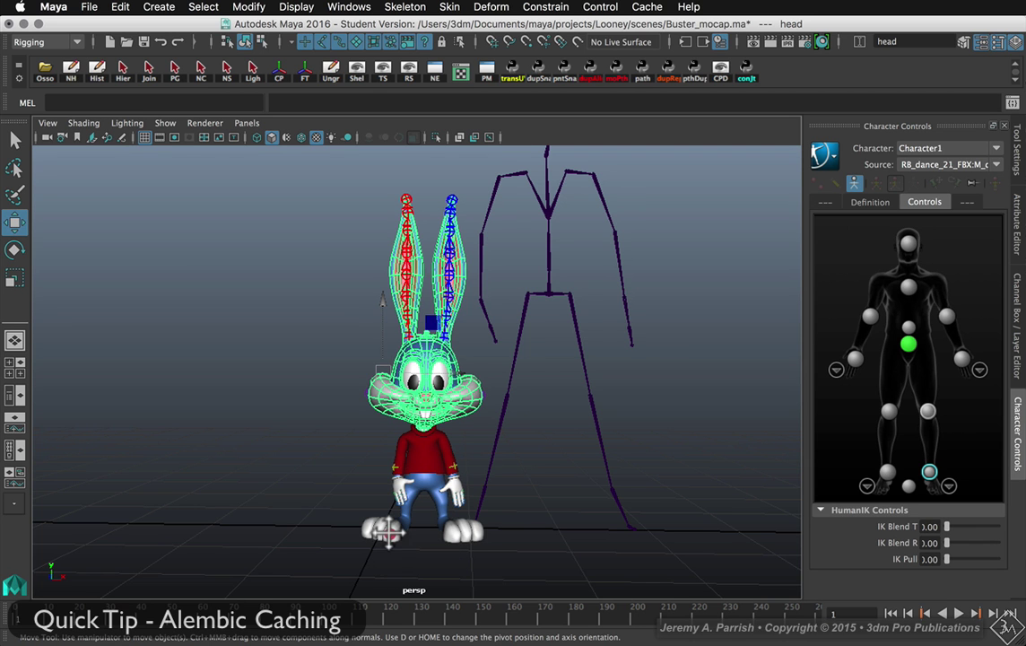
alt+middle_drag(389, 534, 353, 527)
alt+drag(353, 527, 280, 529)
Step: Create a polygon sphere at the origin and scale it down uniformly to roughly the size of the rabbit's foot
click(286, 515)
shift+right_click(265, 510)
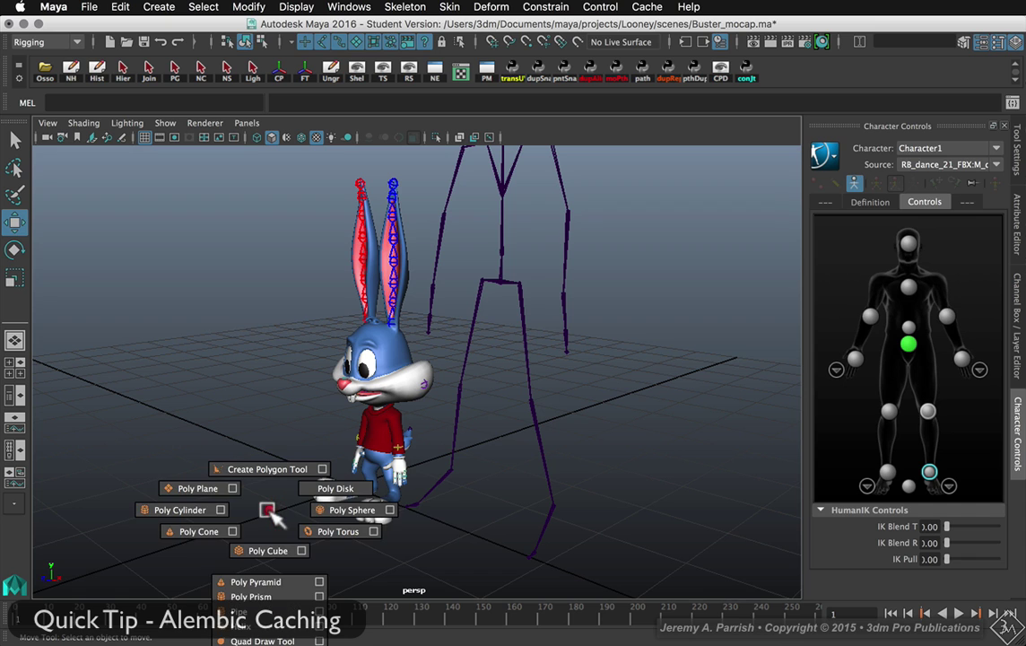
right_drag(269, 515, 325, 510)
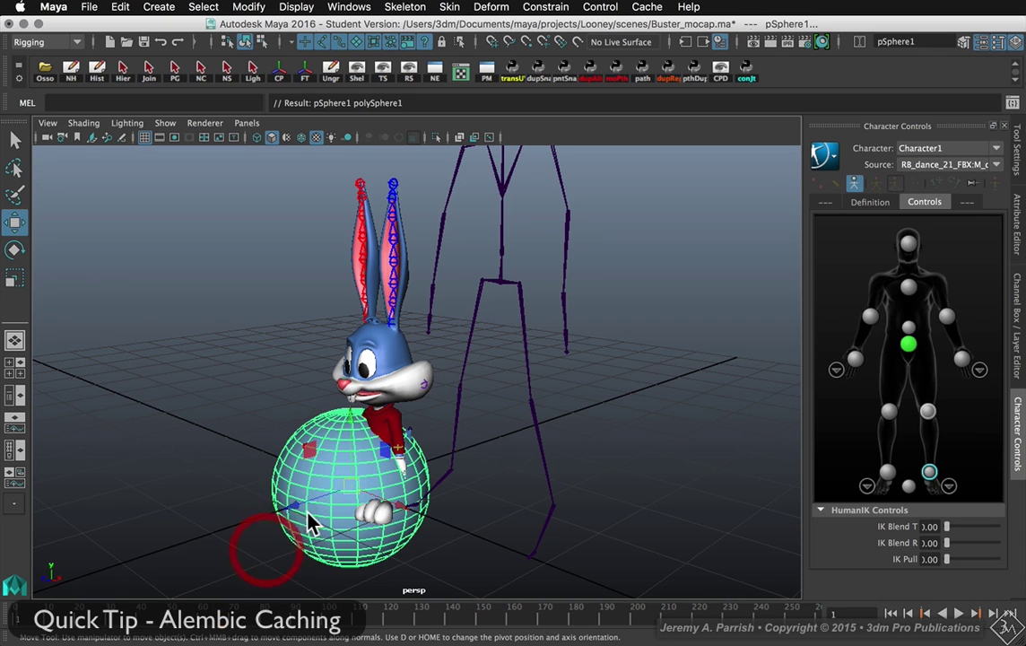
key(r)
middle_drag(207, 454, 113, 427)
alt+drag(117, 427, 165, 424)
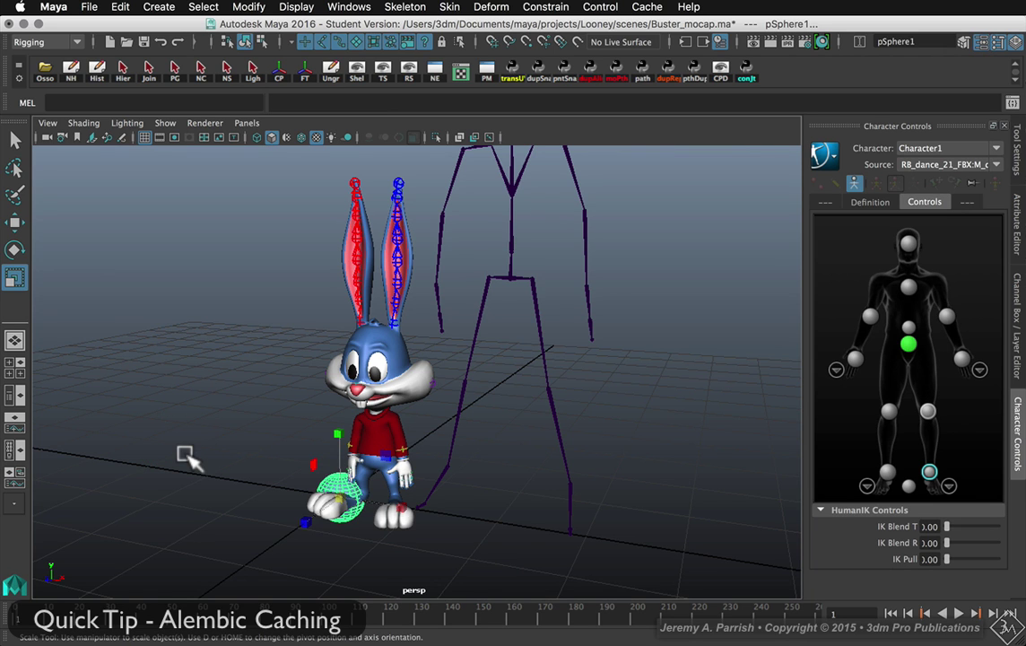
middle_drag(165, 454, 145, 453)
alt+drag(148, 454, 195, 453)
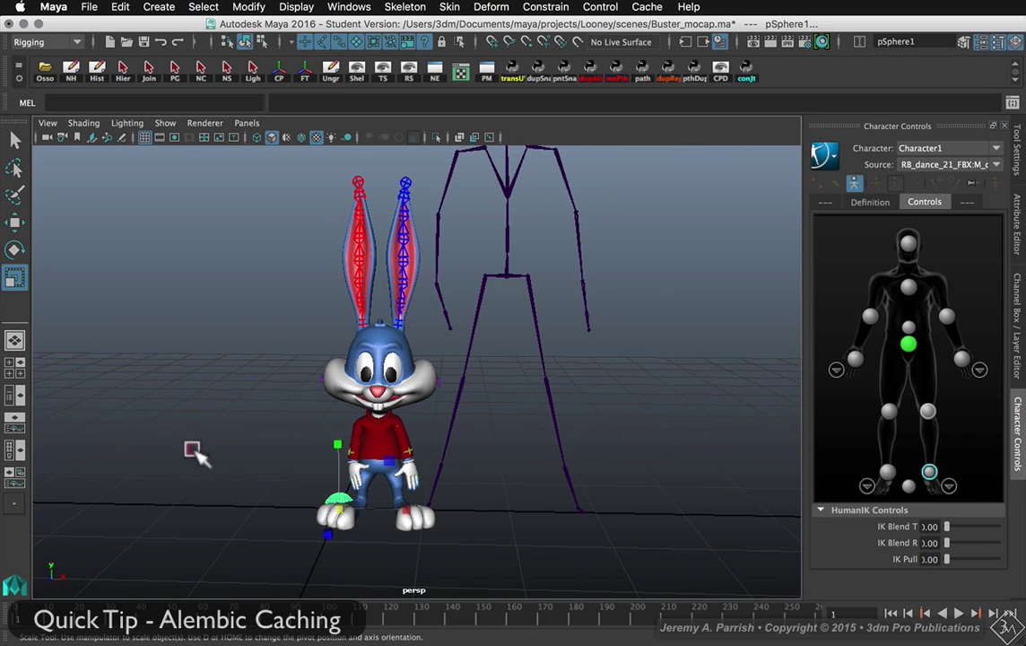
Step: Move the small sphere straight up until it sits beside the rabbit's right forearm
key(w)
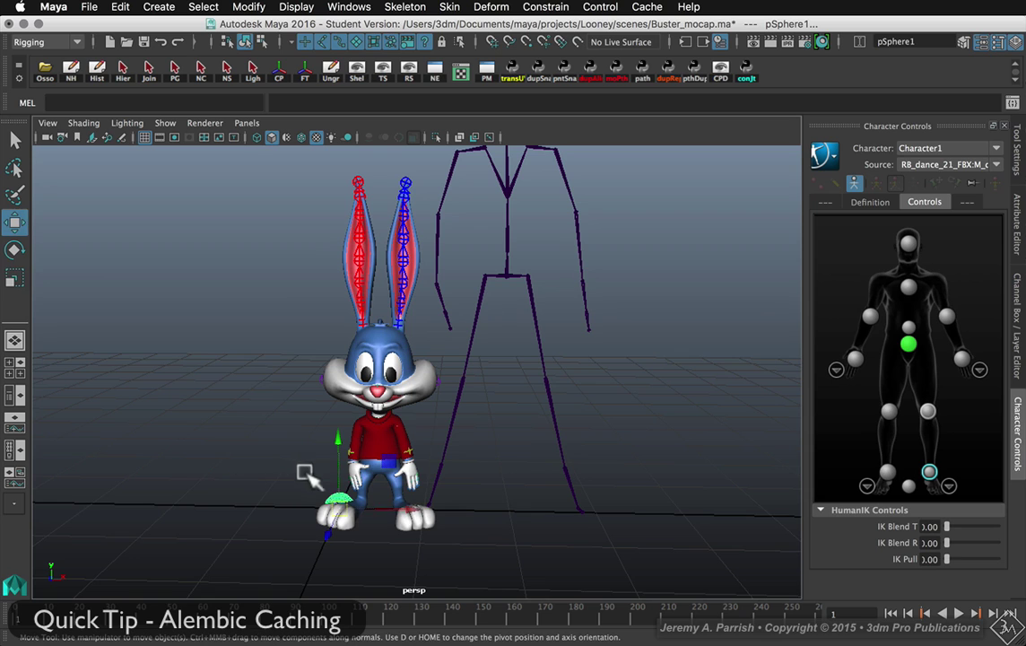
drag(343, 447, 342, 396)
key(q)
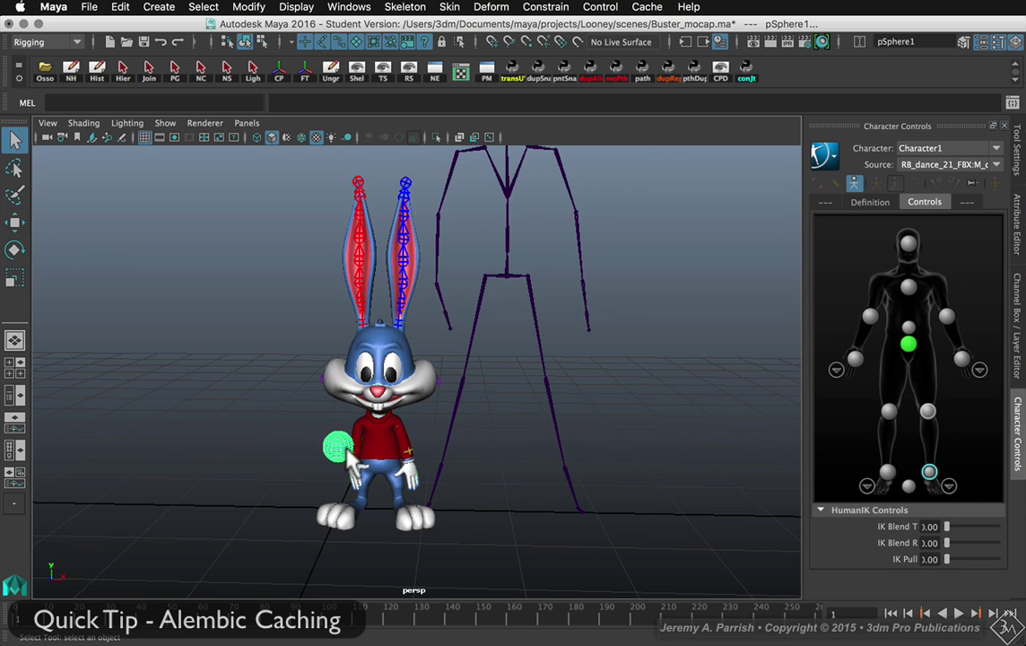
Step: Parent the sphere to the rabbit's Rgt_Twist node and clear the selection
click(355, 462)
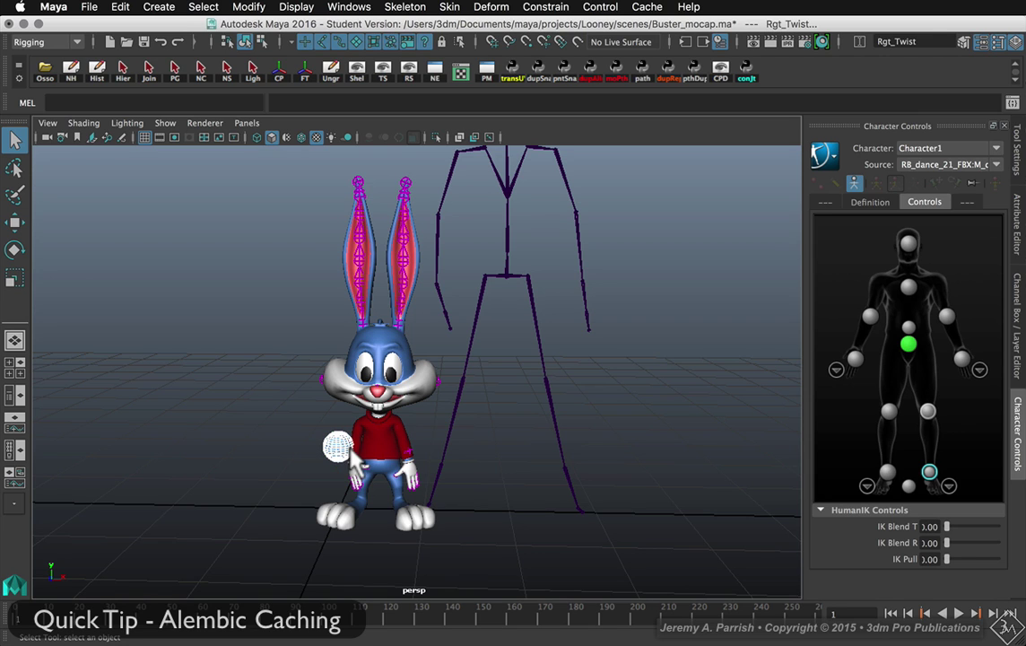
click(339, 447)
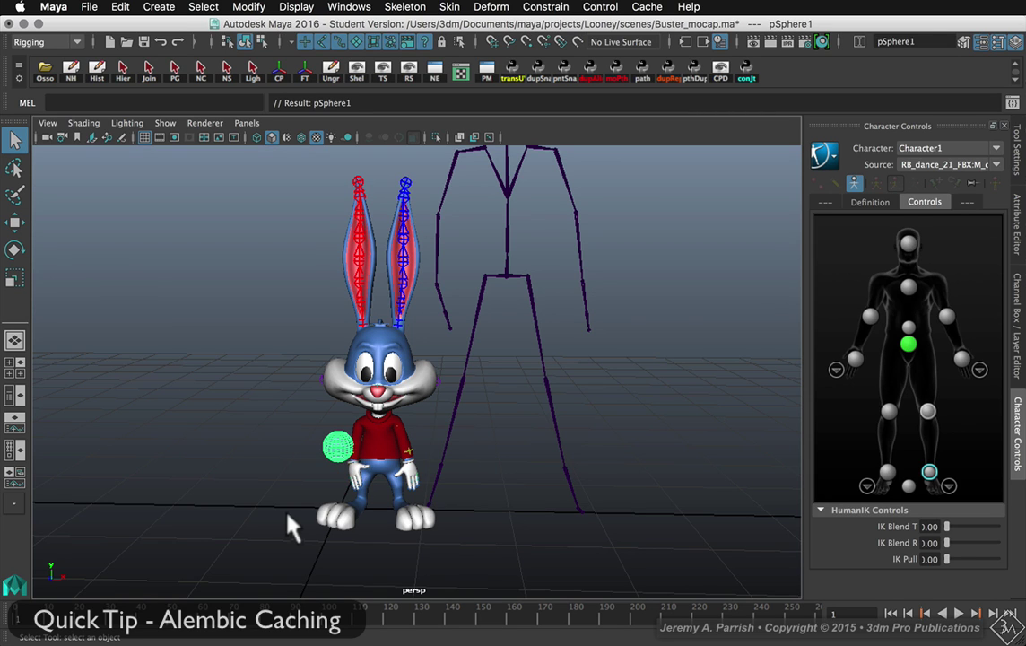
click(249, 501)
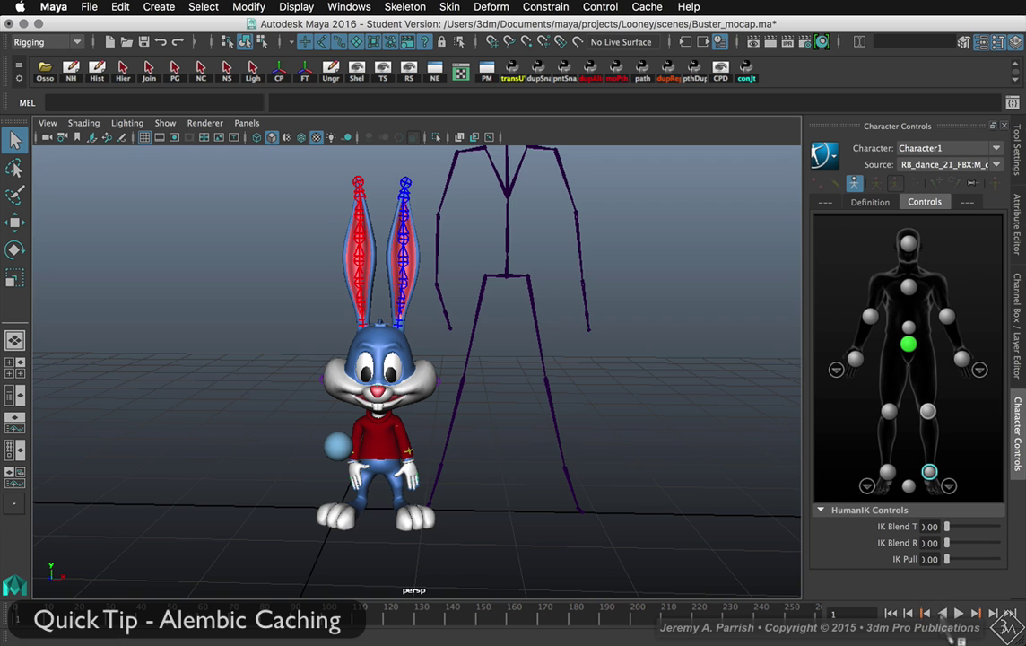
Step: Play the animation forwards and backwards to check how the sphere follows the rabbit's arm
click(957, 613)
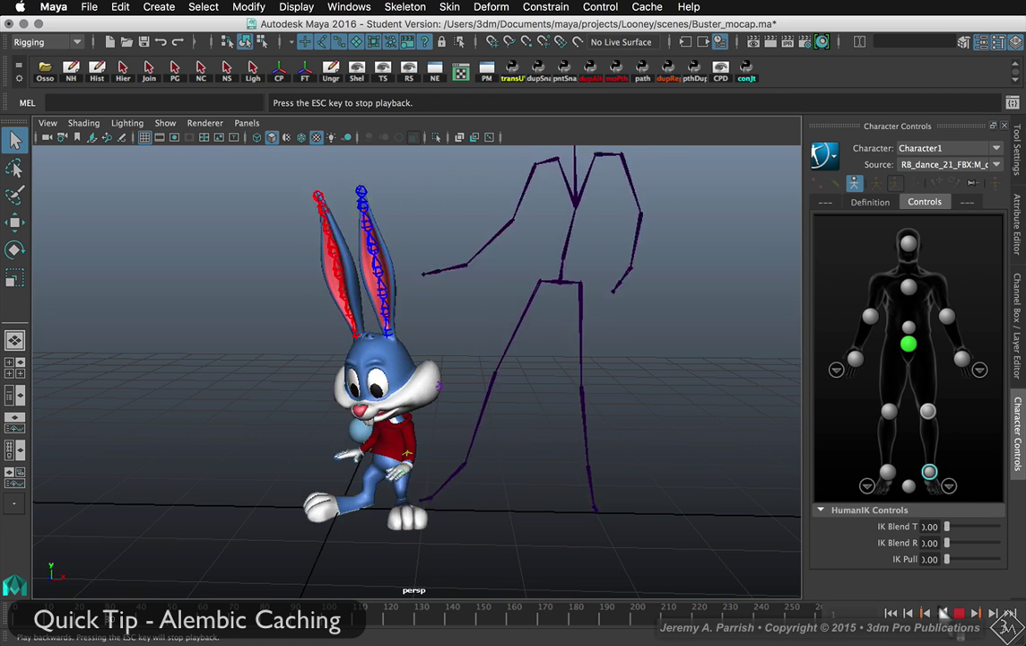
click(942, 613)
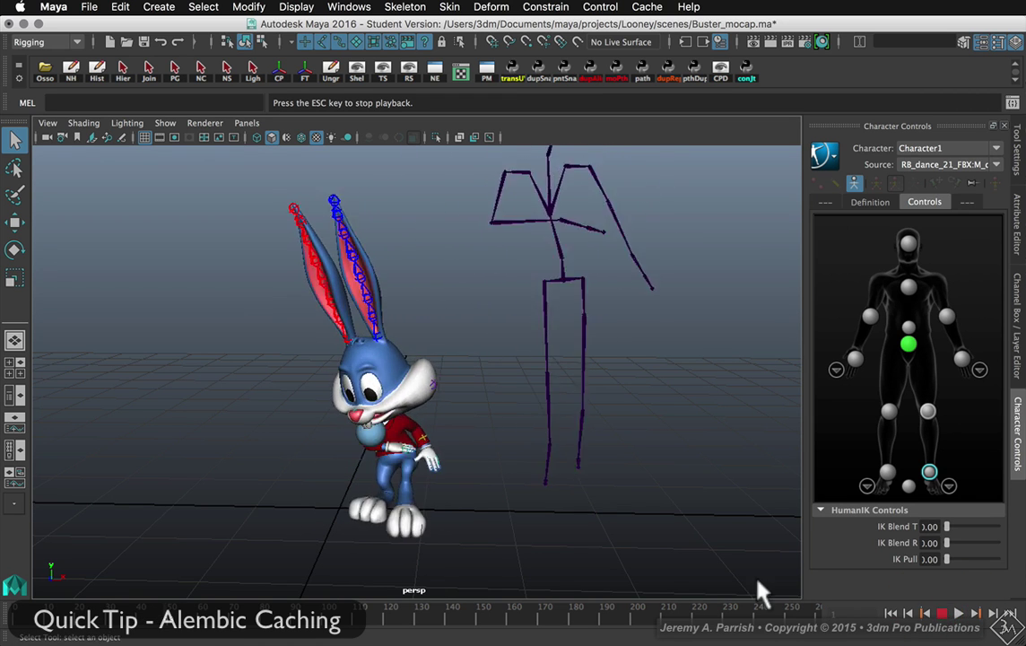
key(Escape)
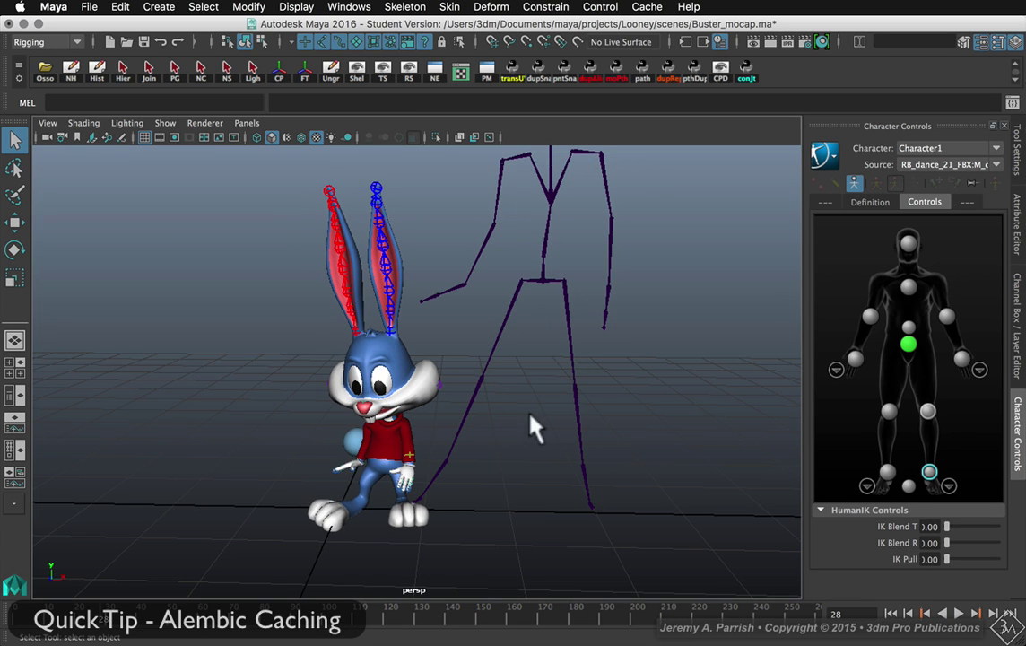
Step: Hide the joints in the perspective viewport and deselect the sphere
click(352, 439)
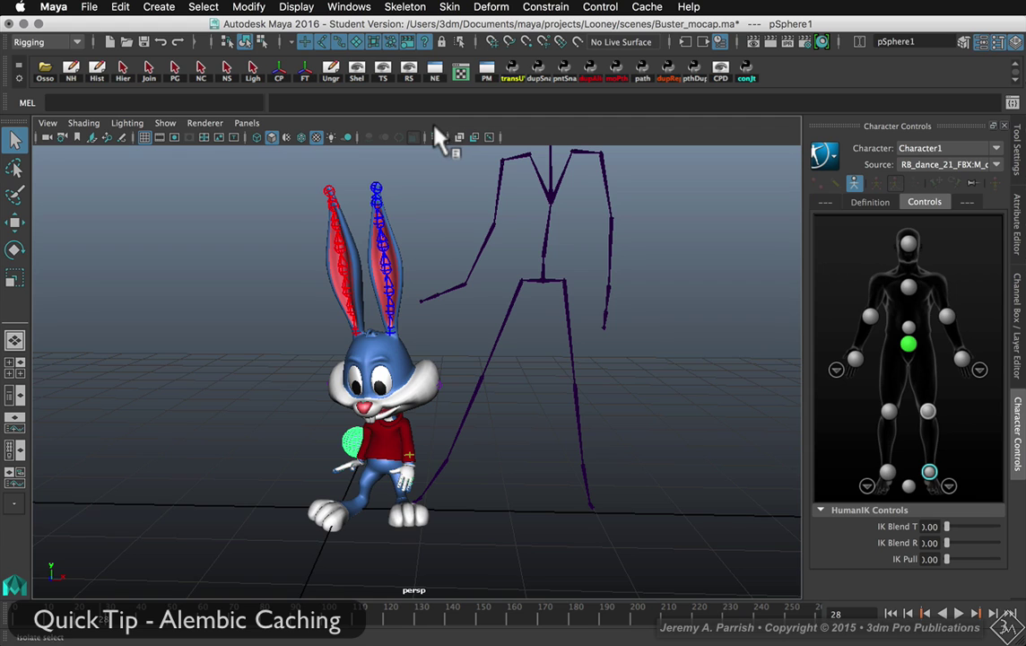
click(167, 126)
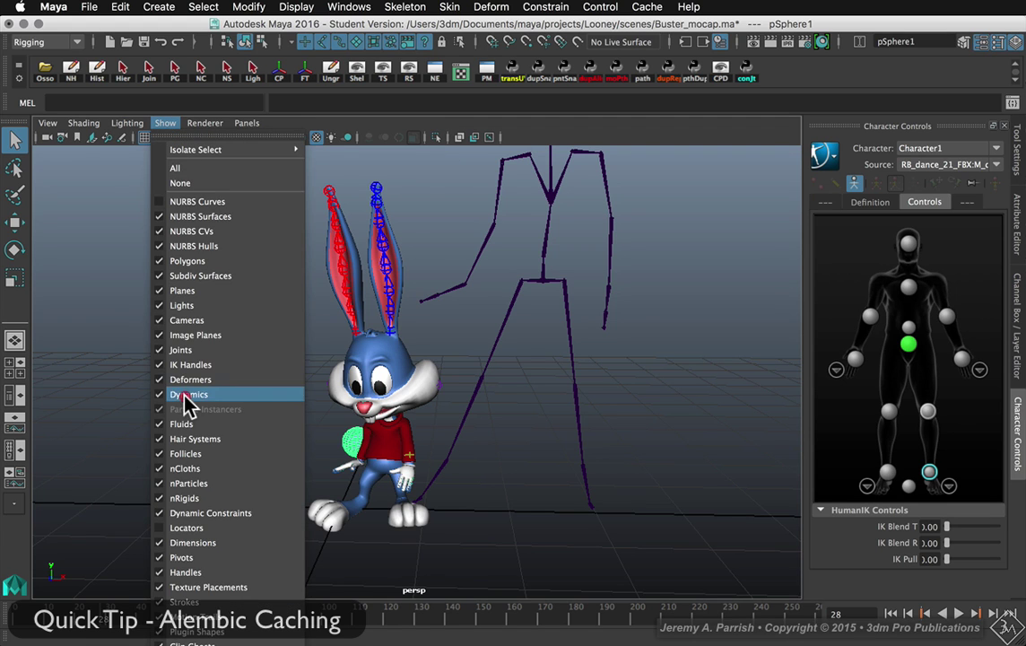
click(180, 352)
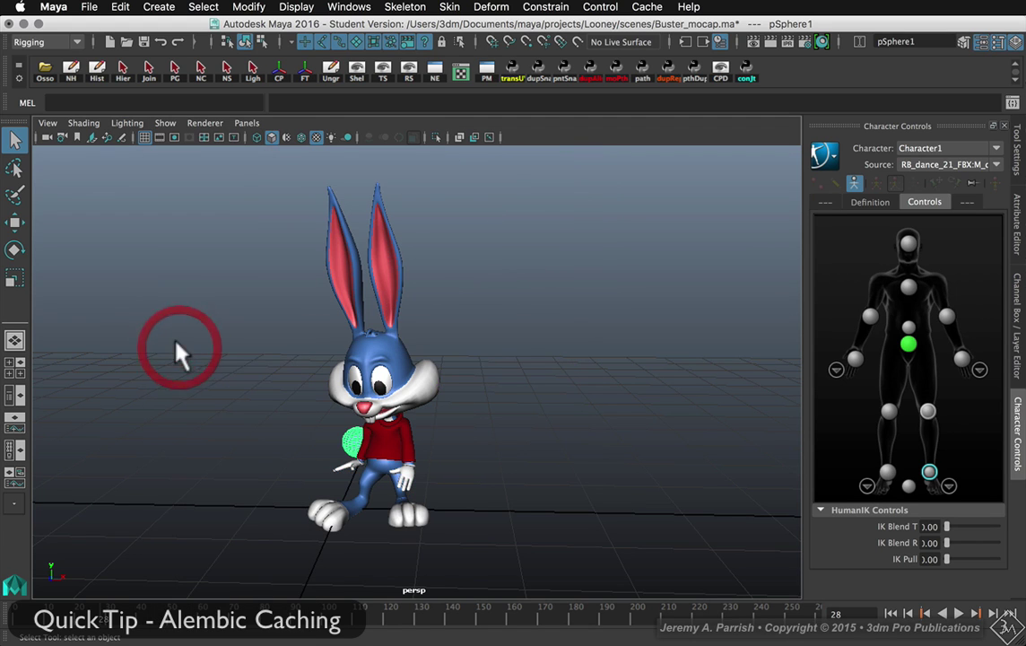
click(160, 330)
click(216, 385)
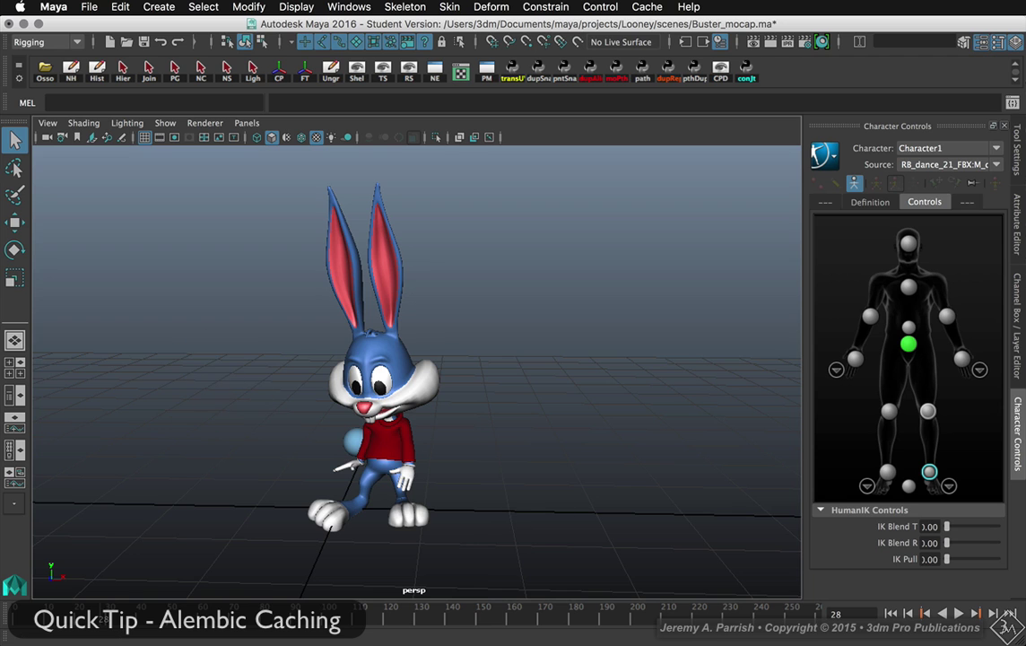
Step: Play the dance from the first frame to review the rabbit and sphere without visible joints
click(890, 612)
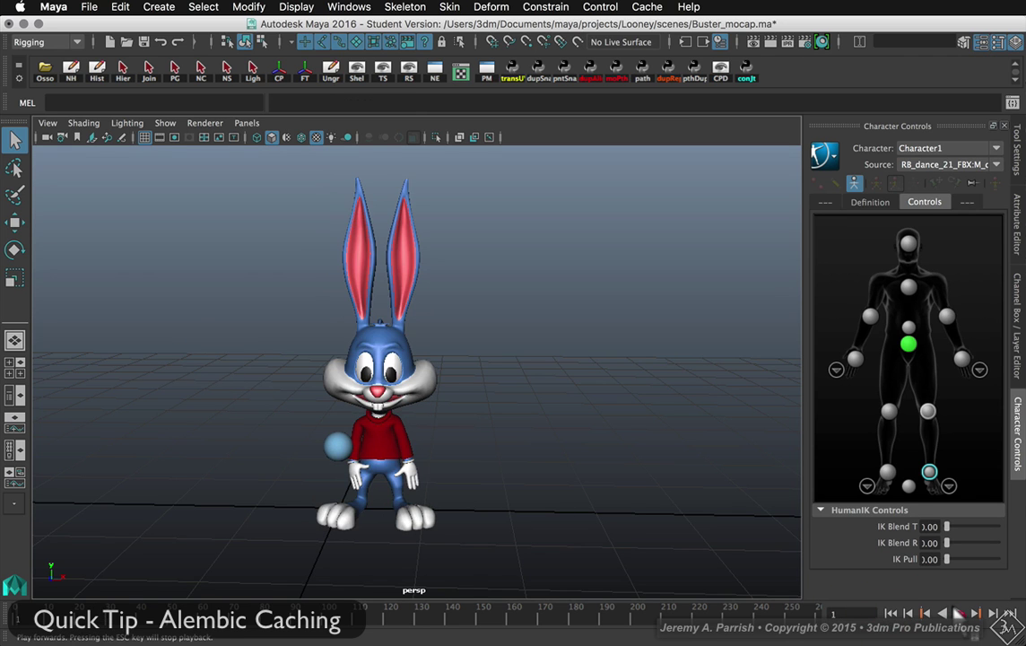
click(958, 612)
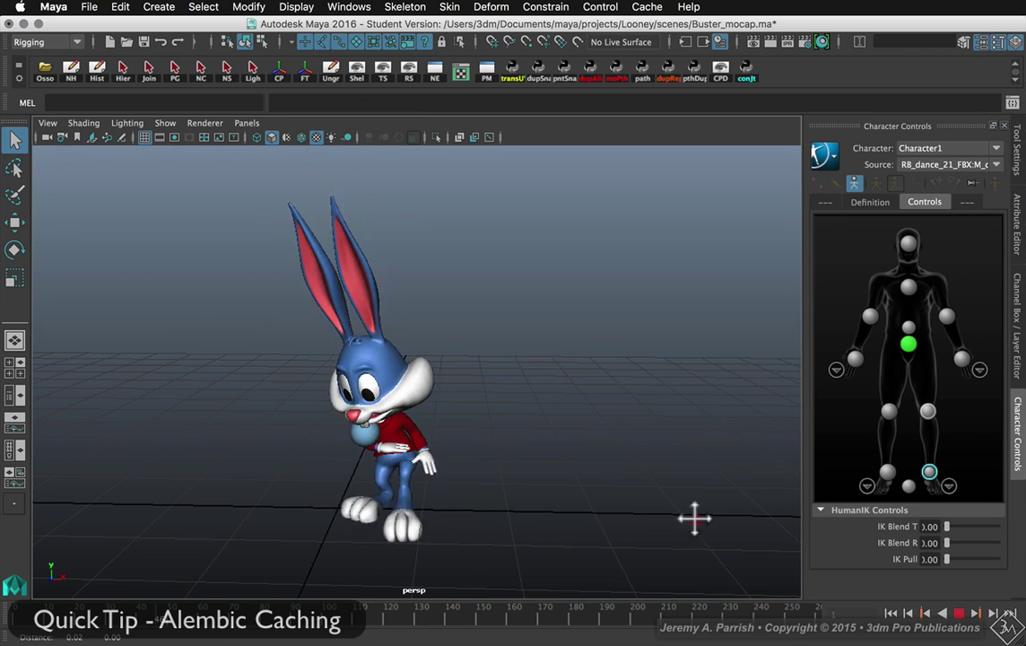
click(745, 520)
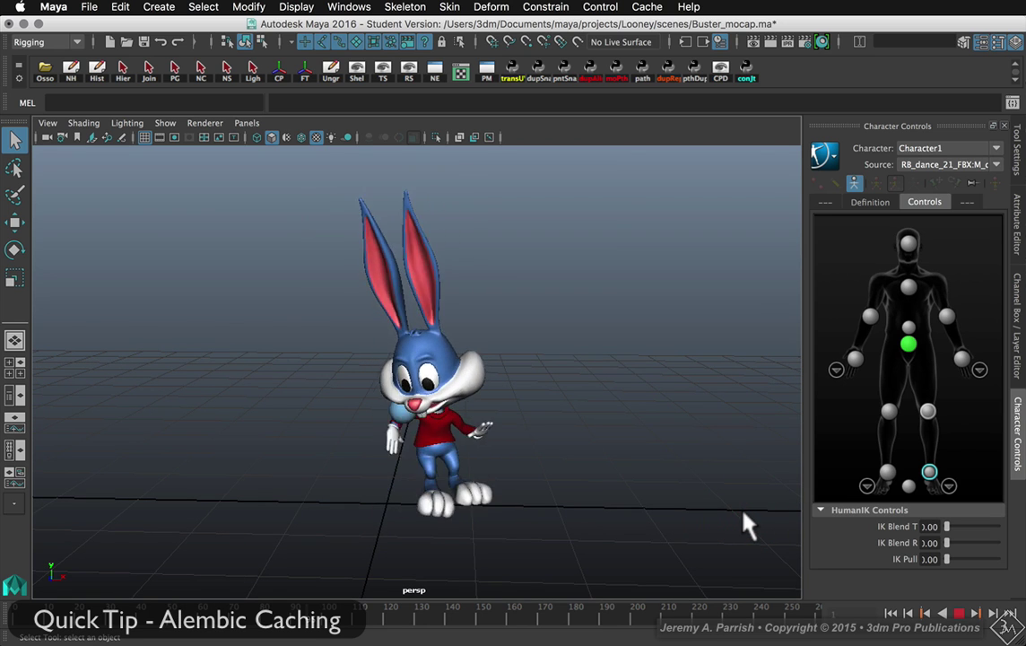
key(Escape)
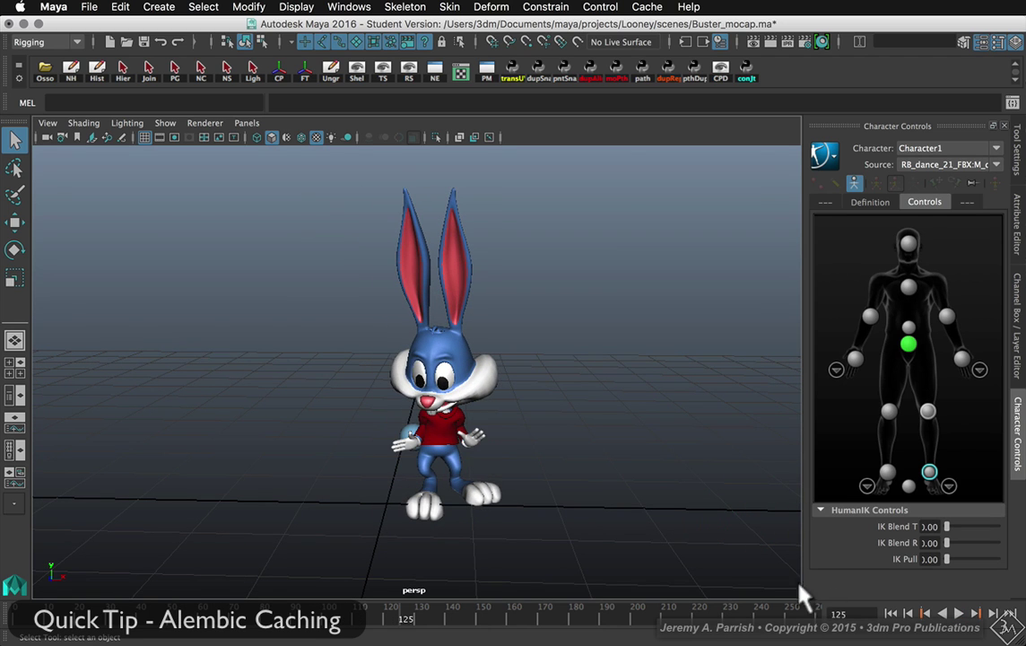
Step: Return to the first frame and select all of the rabbit's geometry together with the sphere
click(891, 613)
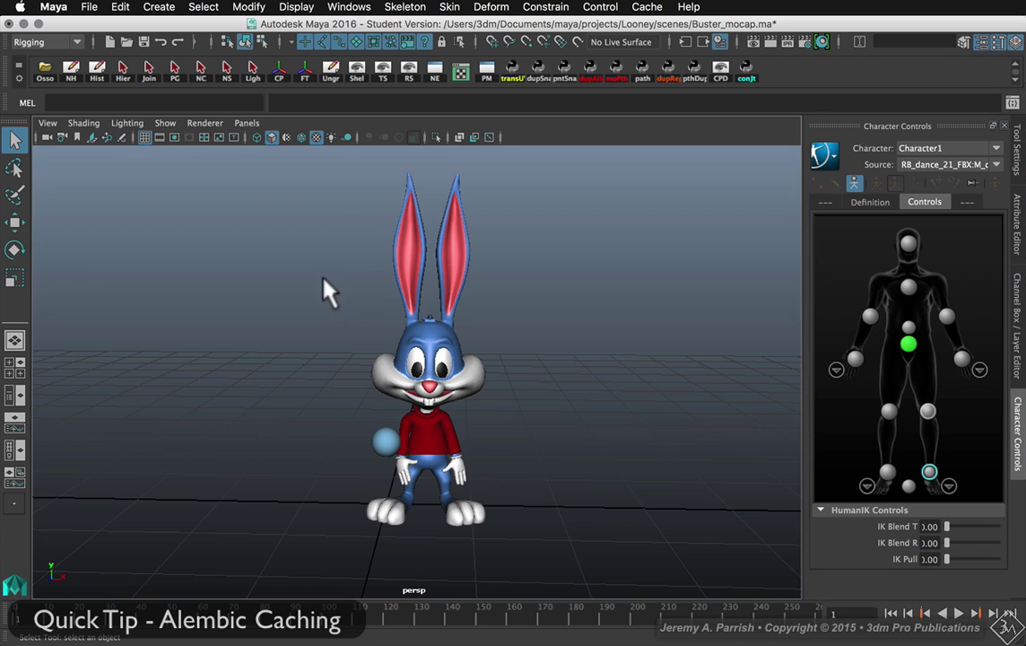
drag(315, 188, 555, 552)
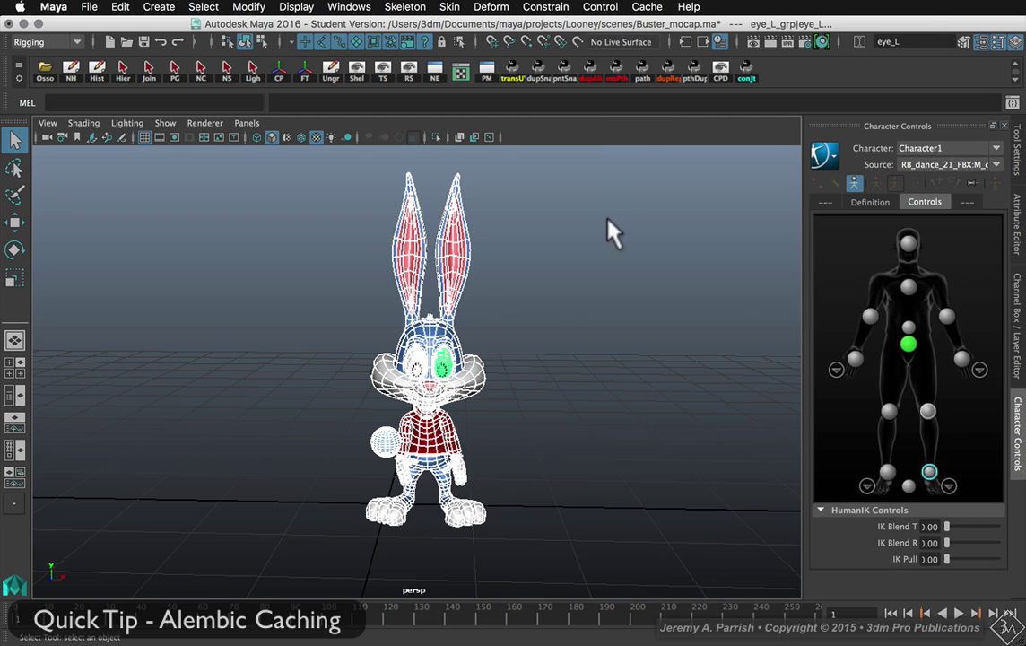
Step: Check the Loaded and Auto load settings of AbcExport.bundle and AbcImport.bundle in the Plug-in Manager
click(355, 8)
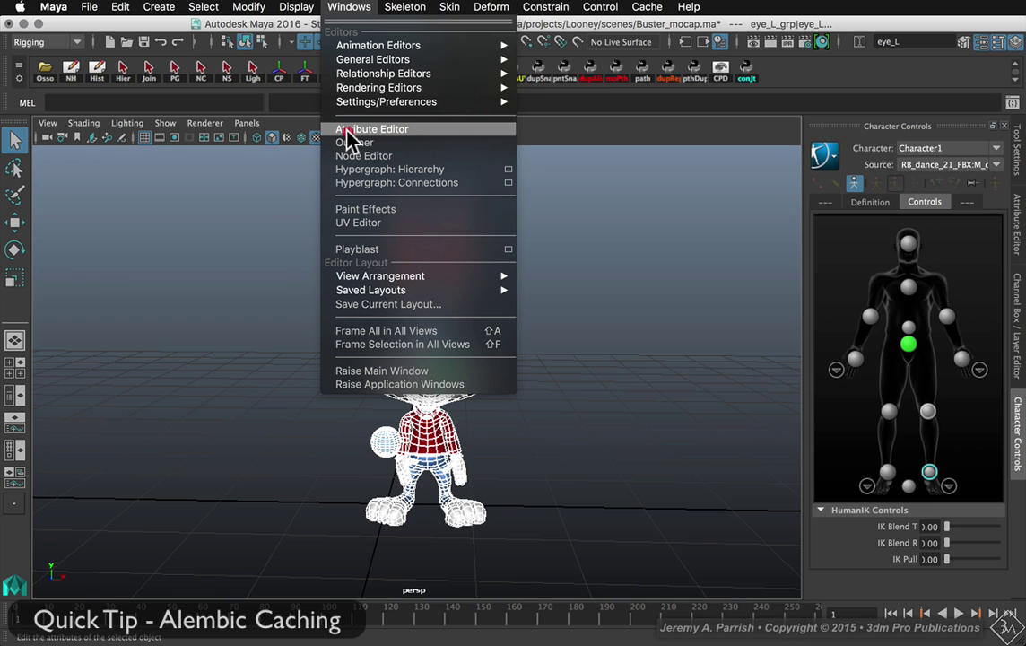
mouse_move(346, 103)
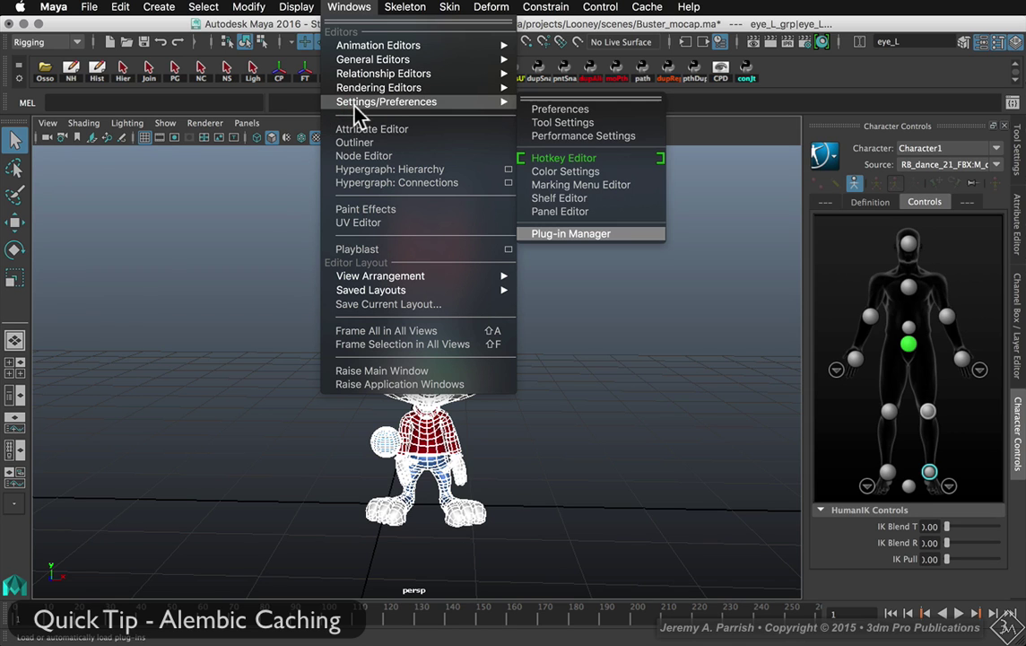
click(585, 233)
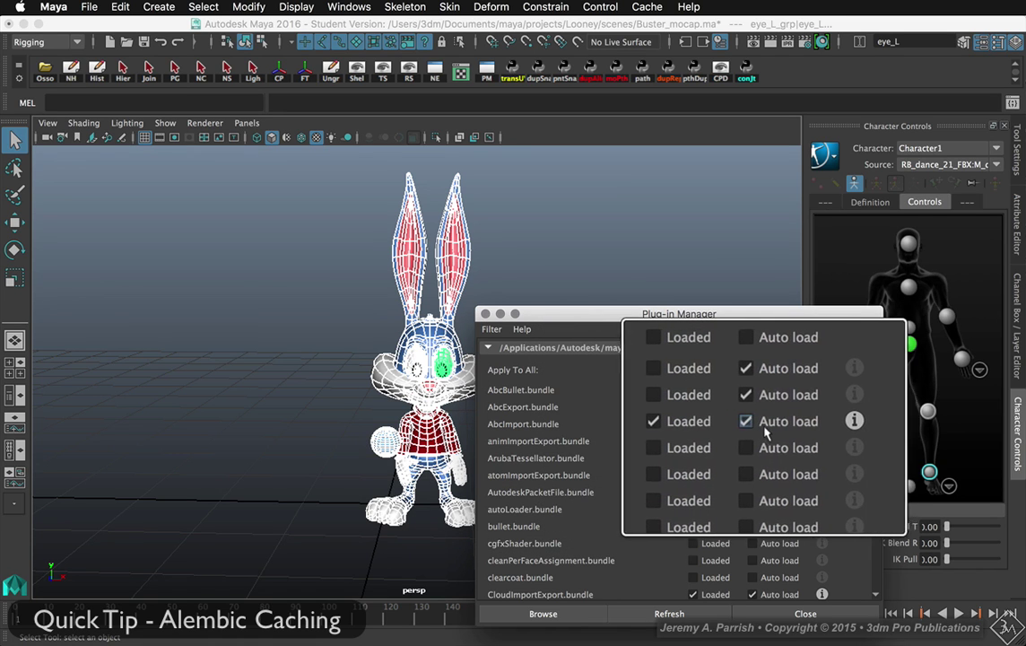
click(803, 614)
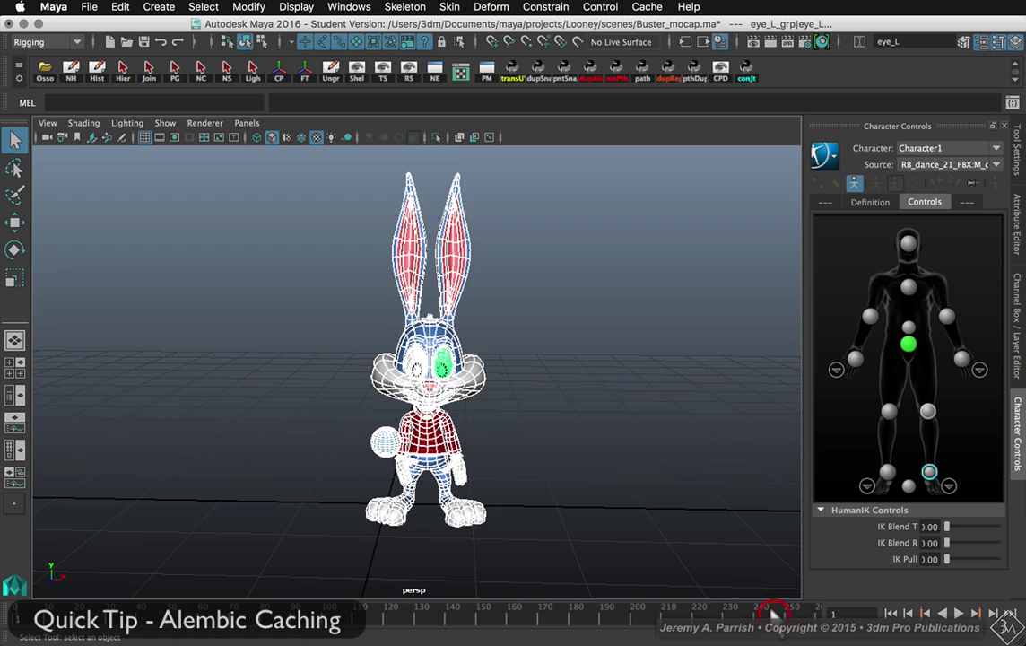
Step: Export the selected rabbit and sphere to Alembic over the Time Slider range, replacing Busted.abc in the cache/alembic folder
click(646, 6)
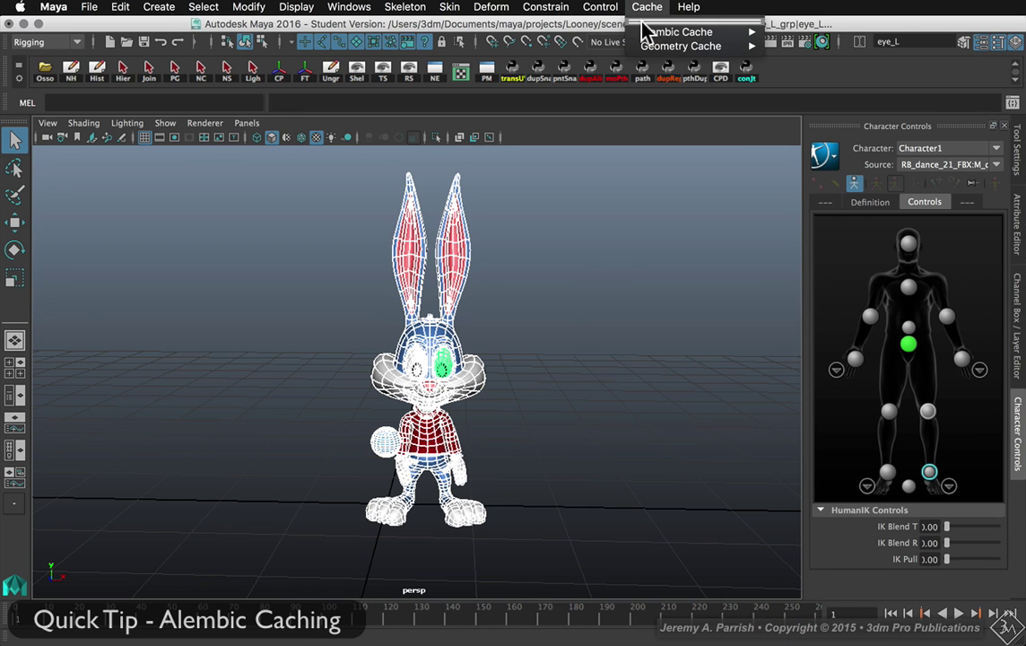
mouse_move(644, 32)
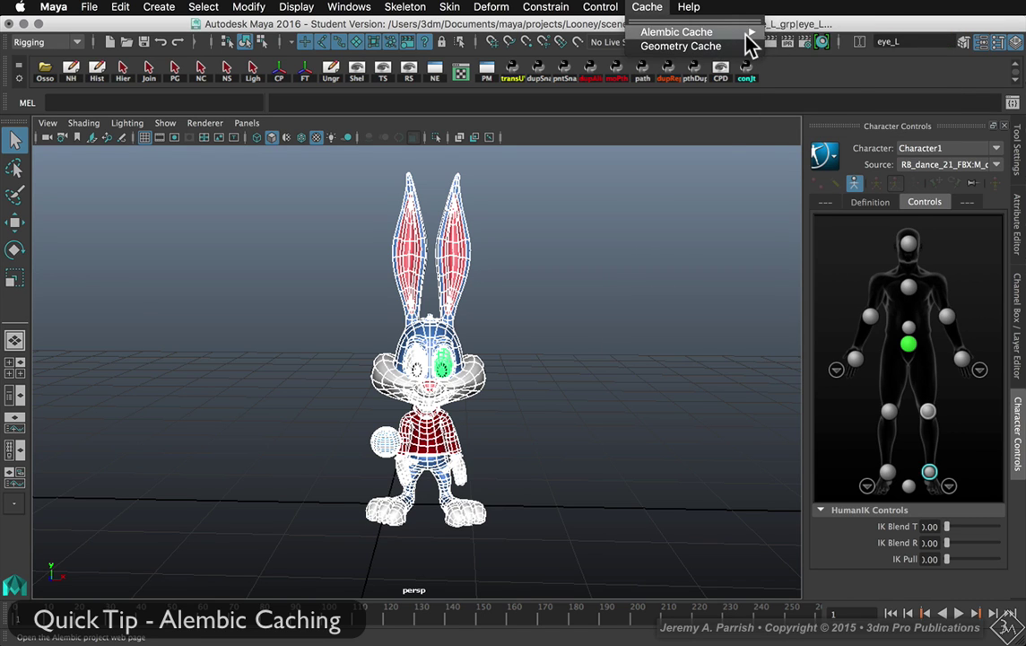
mouse_move(746, 34)
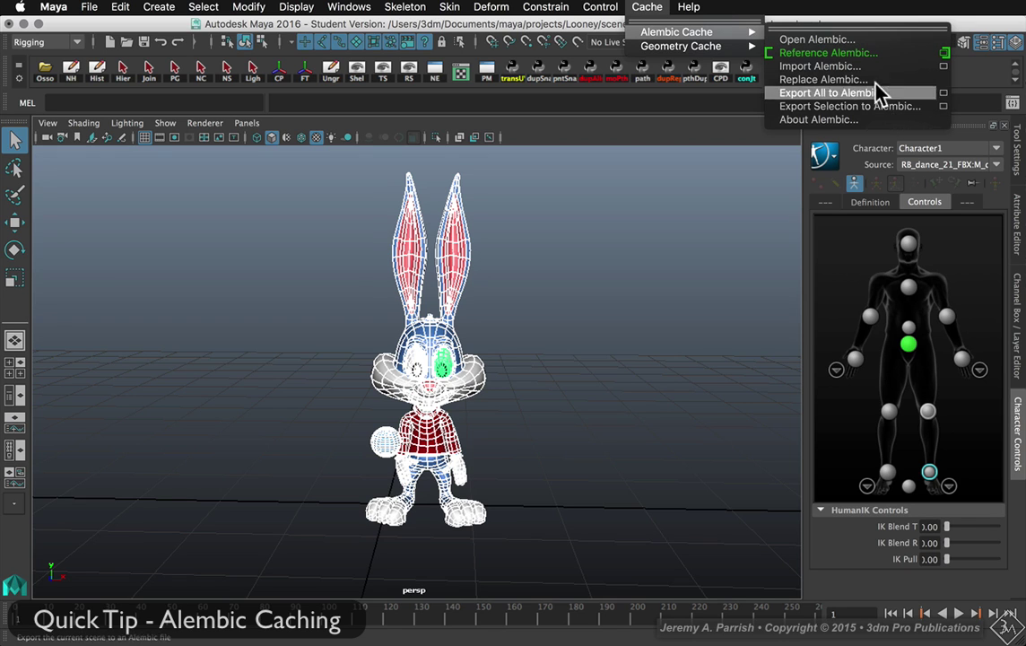
click(796, 109)
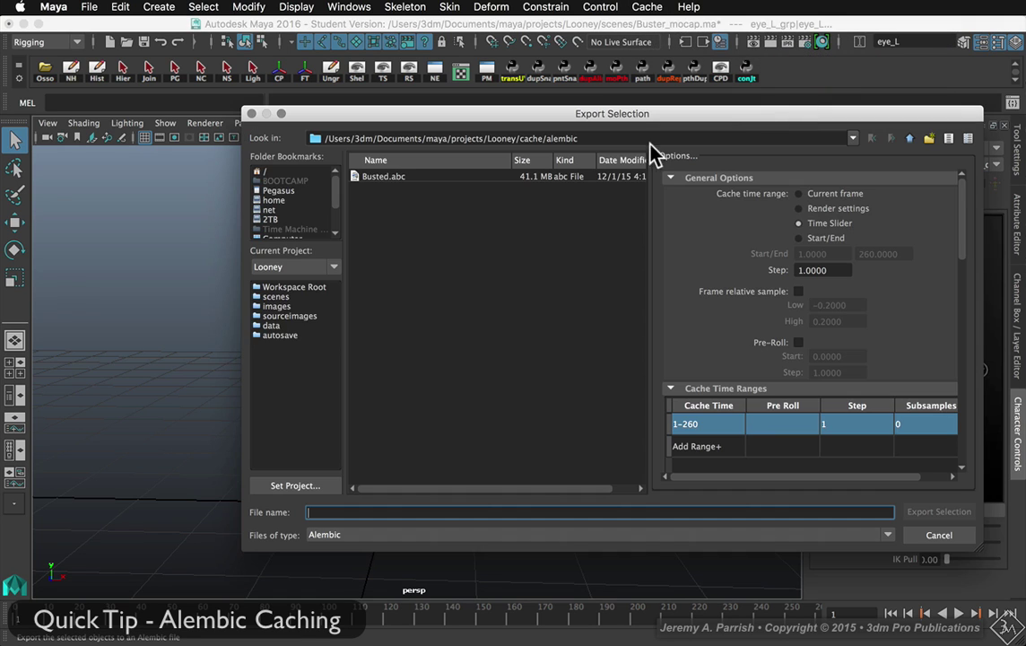
click(391, 176)
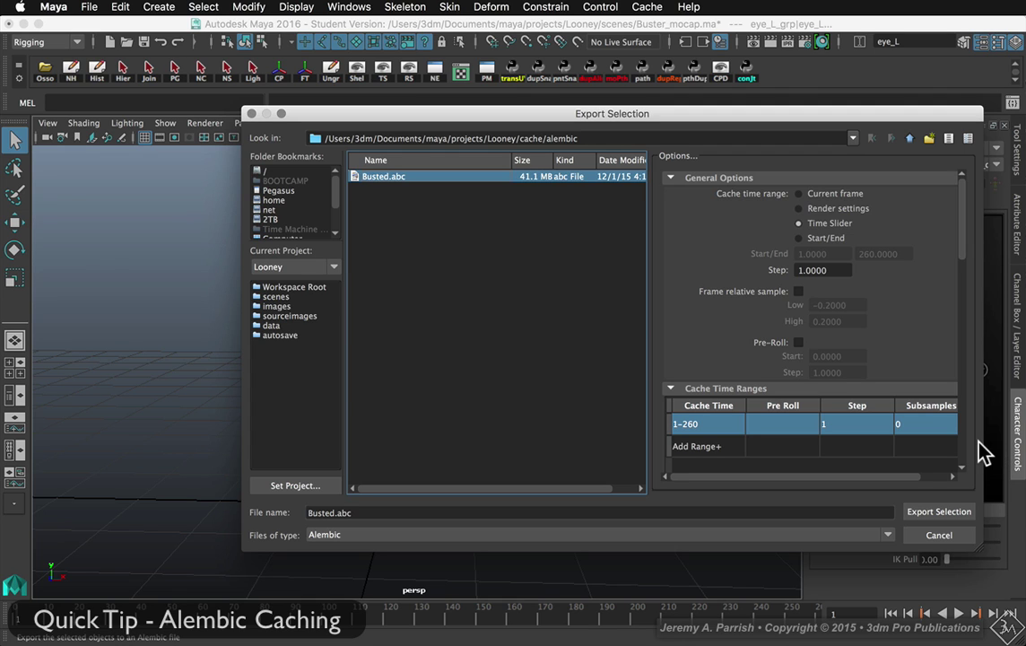
drag(982, 444, 1025, 446)
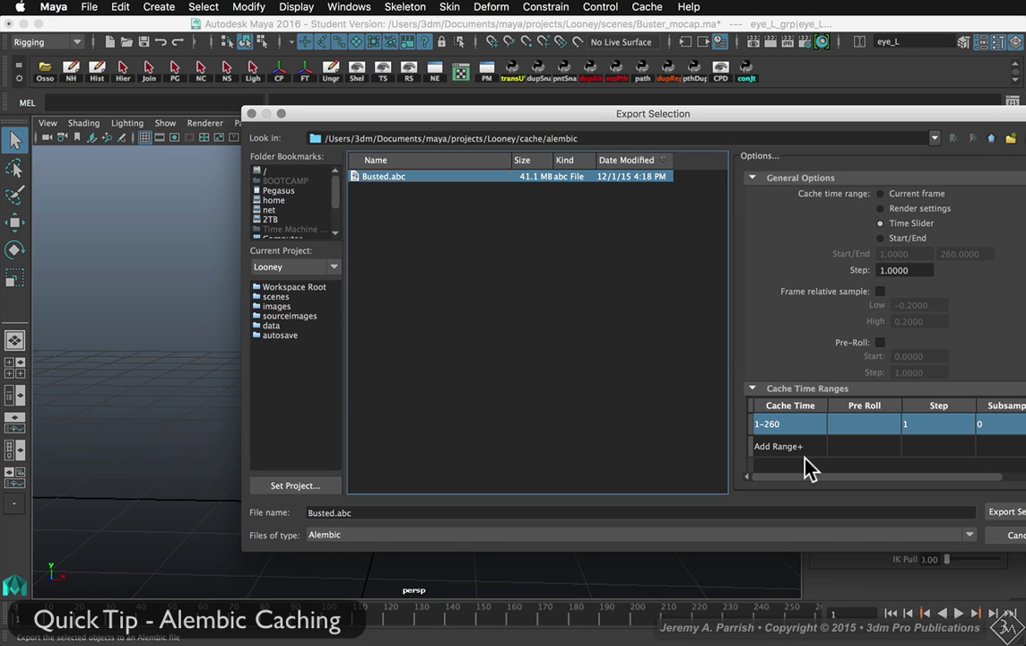
click(1006, 513)
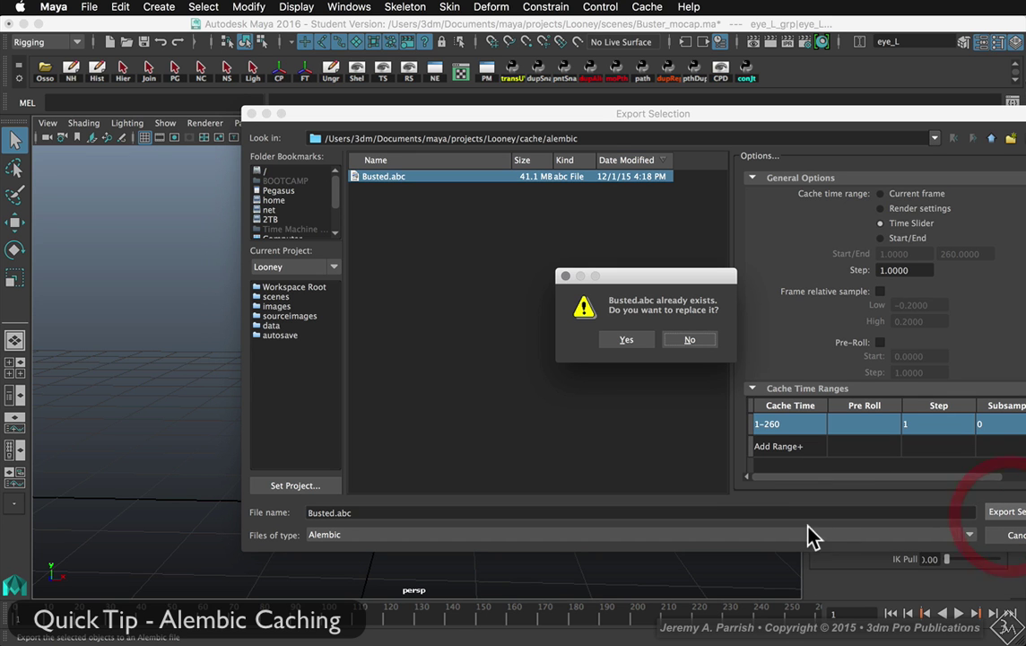
click(615, 341)
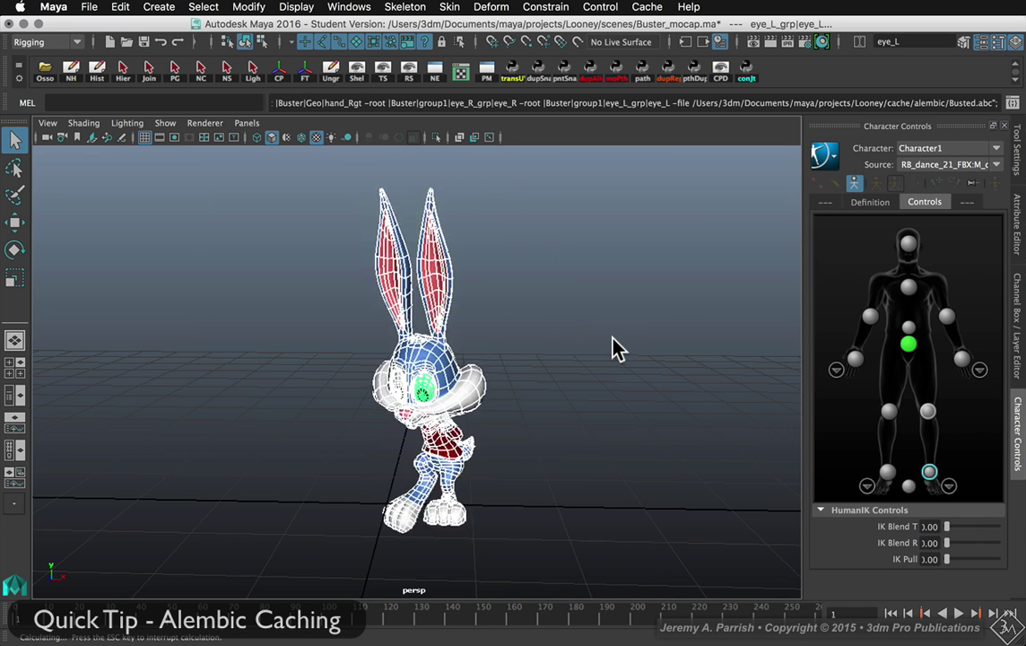
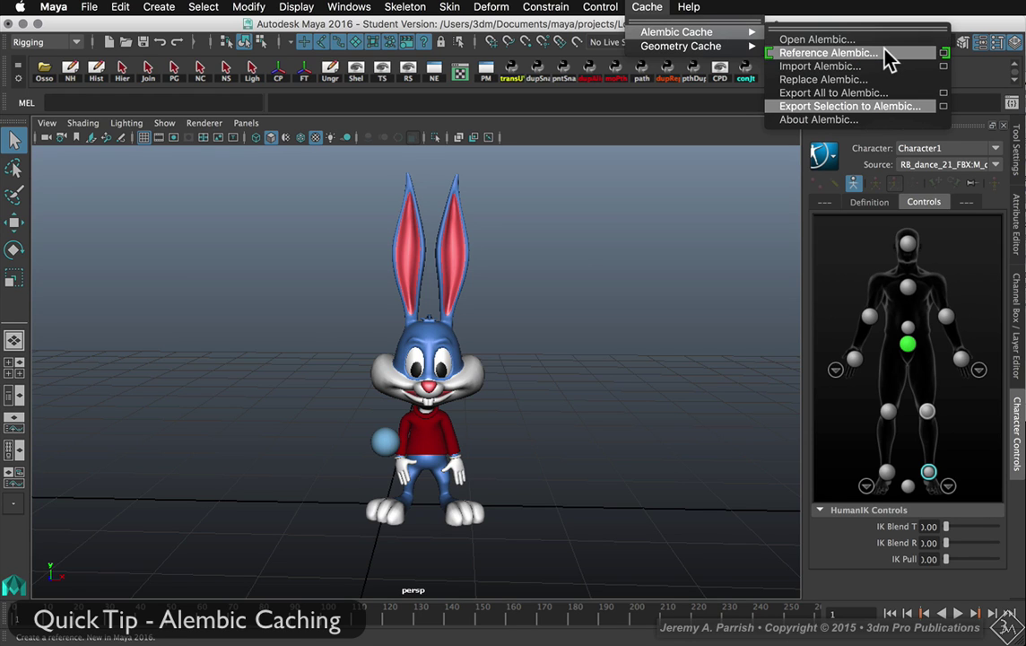
Step: Set the Alembic reference options to group the incoming objects as AlemGrp1 with a locator, and fill in the proxy tag string
click(942, 53)
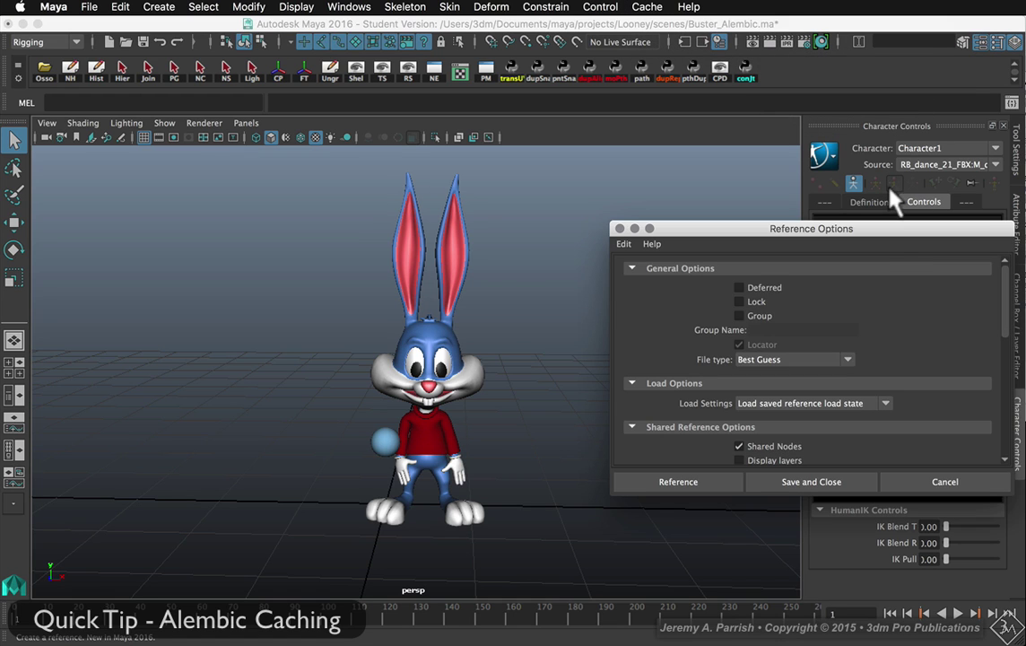
scroll(826, 434, down, 5)
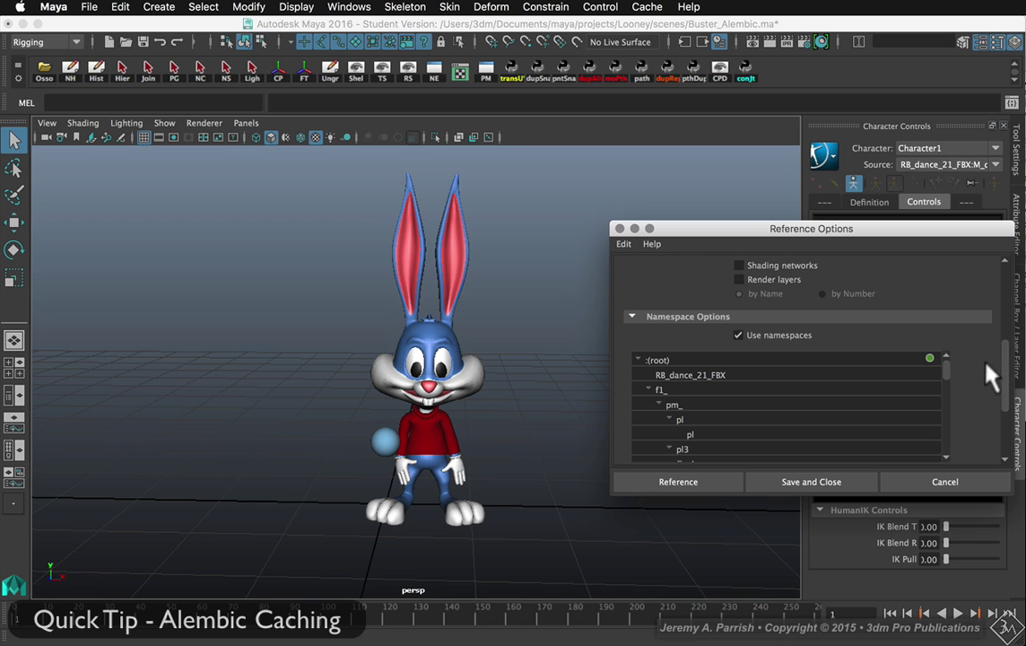
scroll(1001, 368, down, 5)
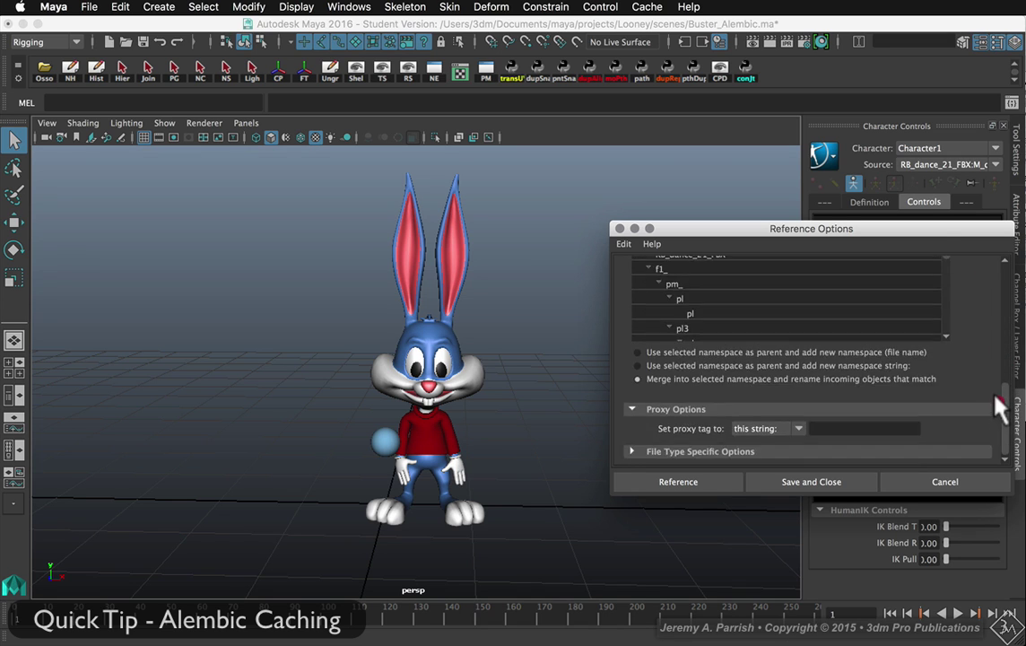
scroll(986, 359, up, 12)
scroll(955, 300, up, 1)
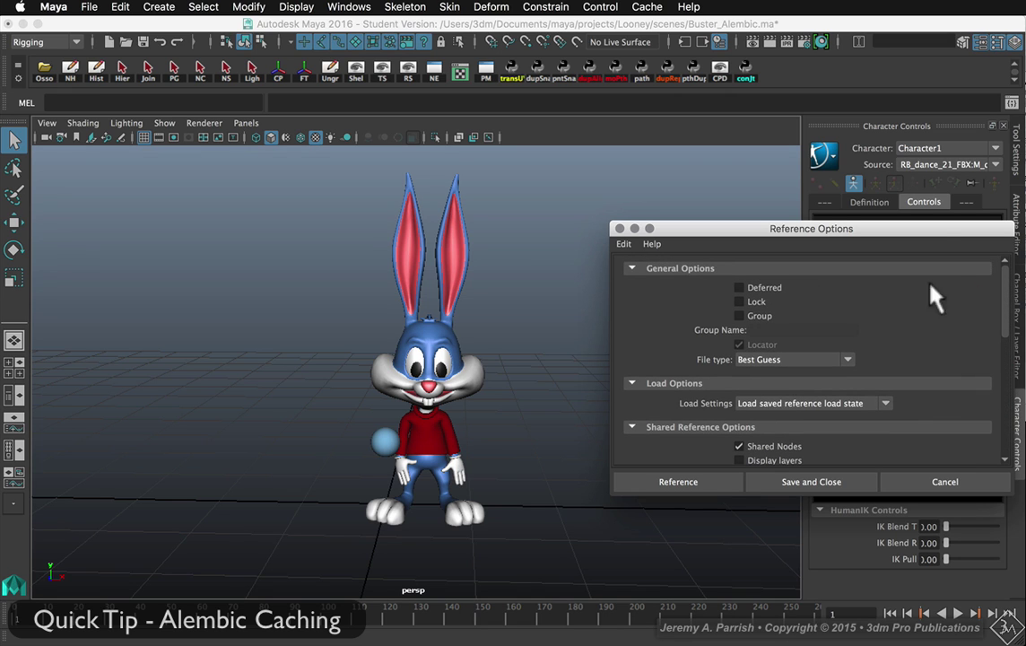
click(753, 313)
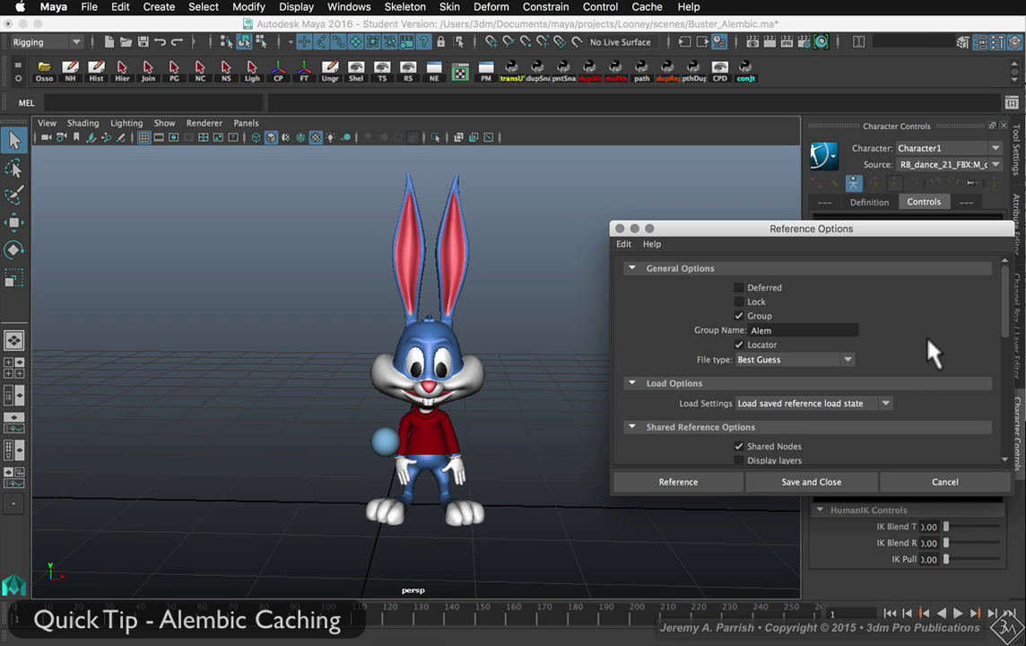
text(Grp1)
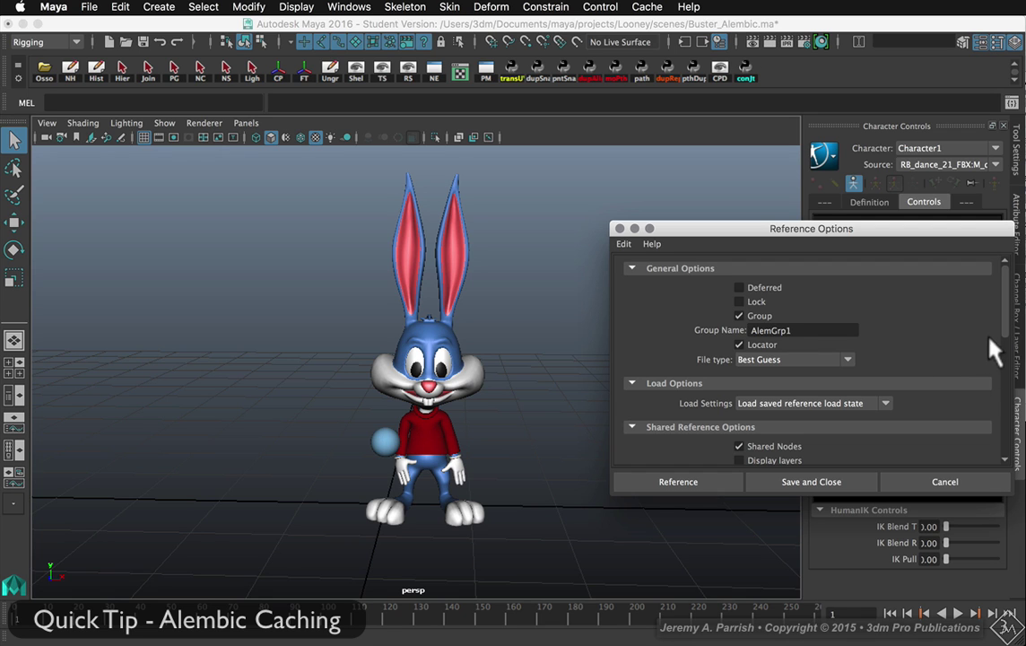
drag(1000, 328, 999, 435)
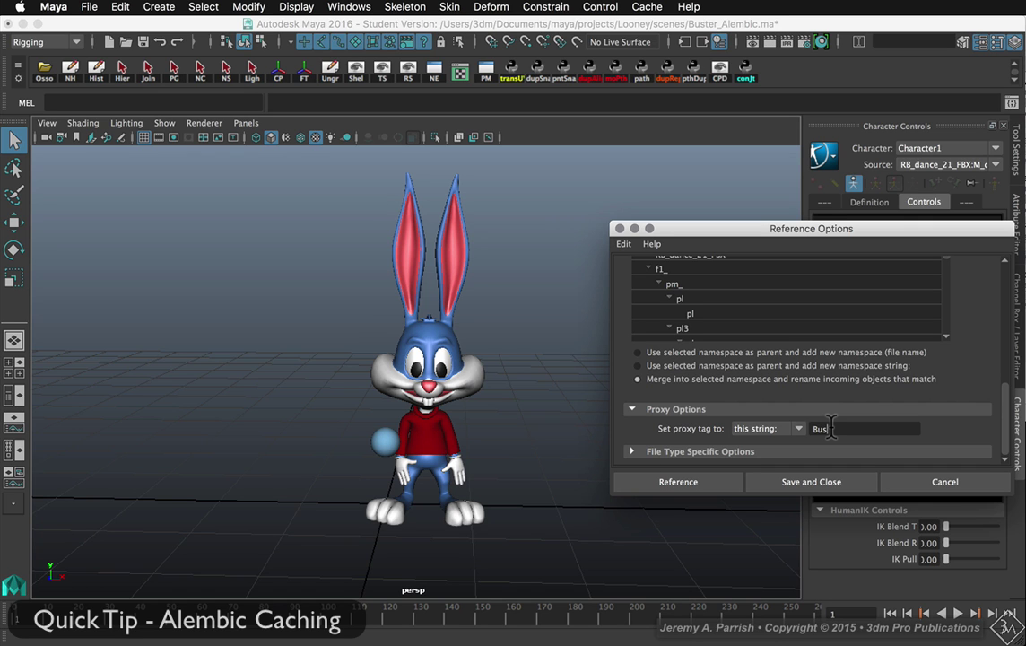
click(692, 485)
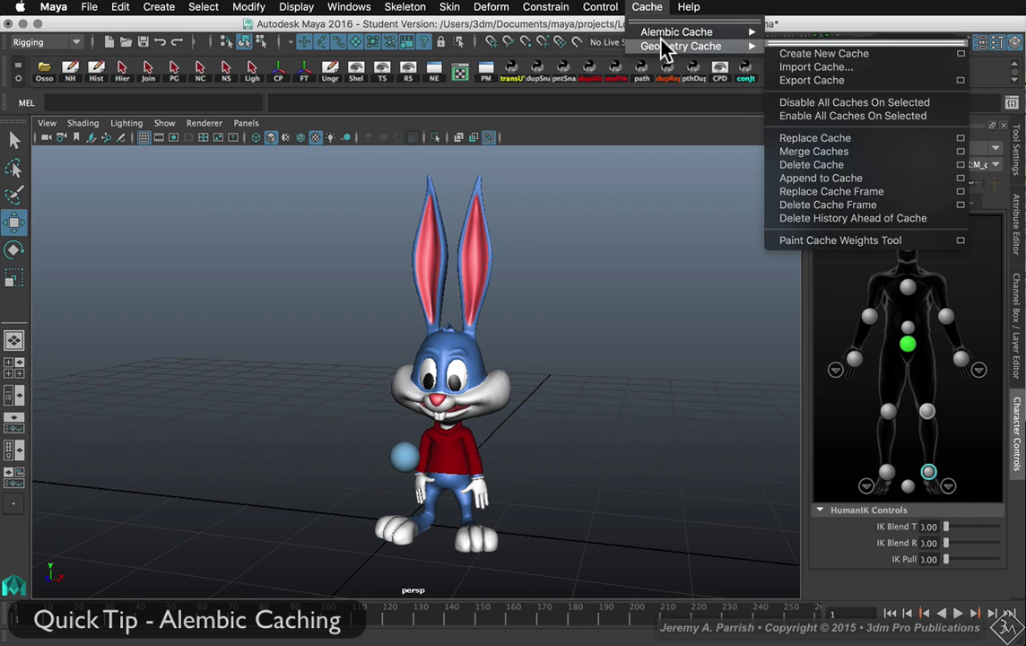
Step: Reference the Alembic cache Busted.abc into the scene with the AlemGrp1 group and locator
mouse_move(677, 32)
click(821, 54)
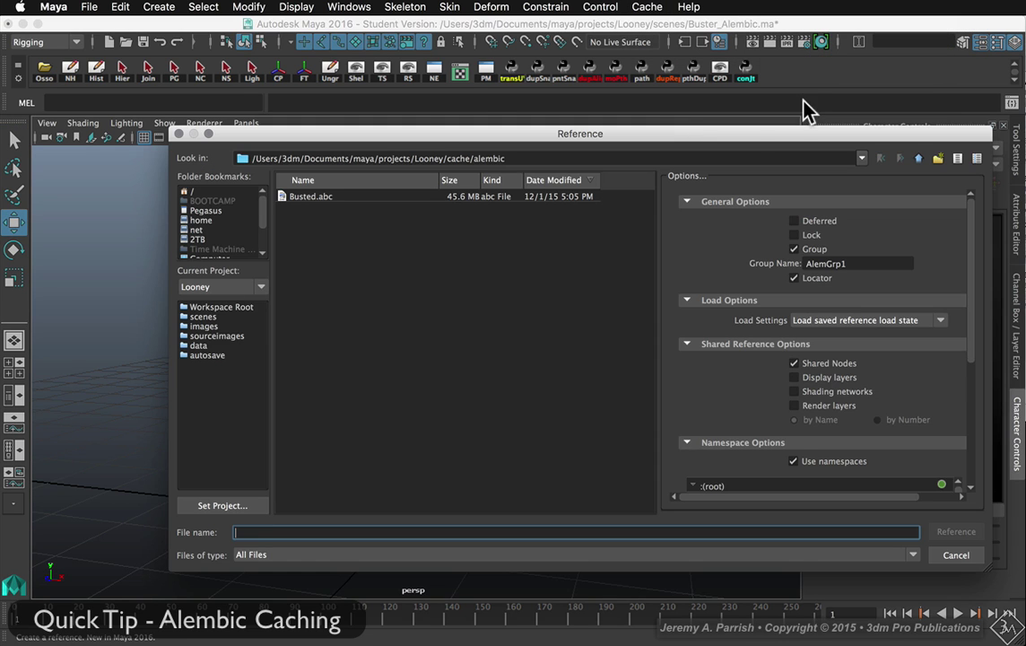
click(408, 197)
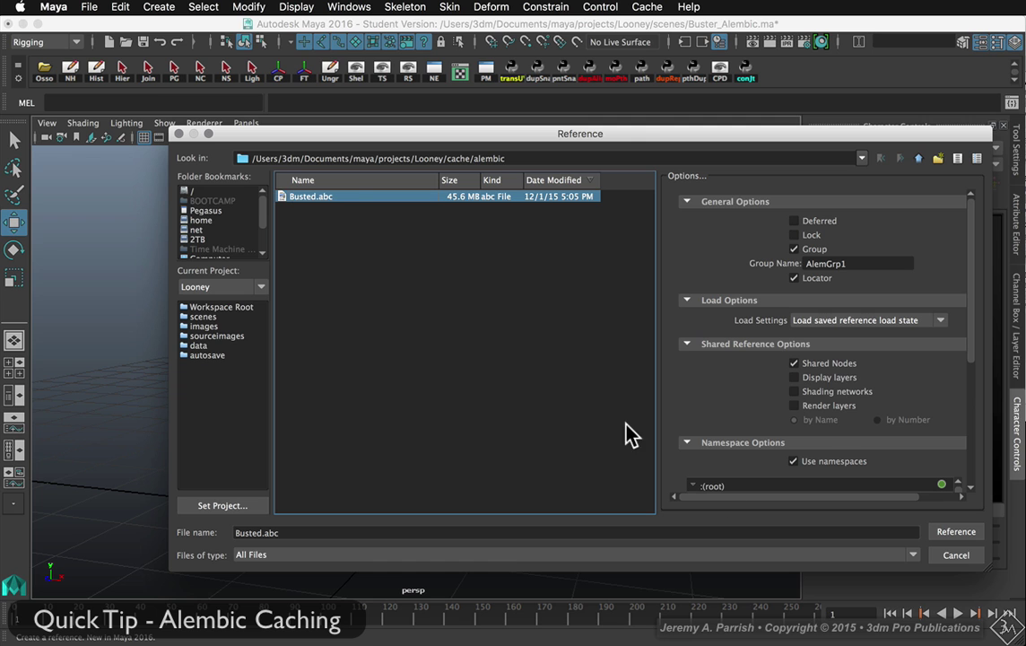
click(956, 537)
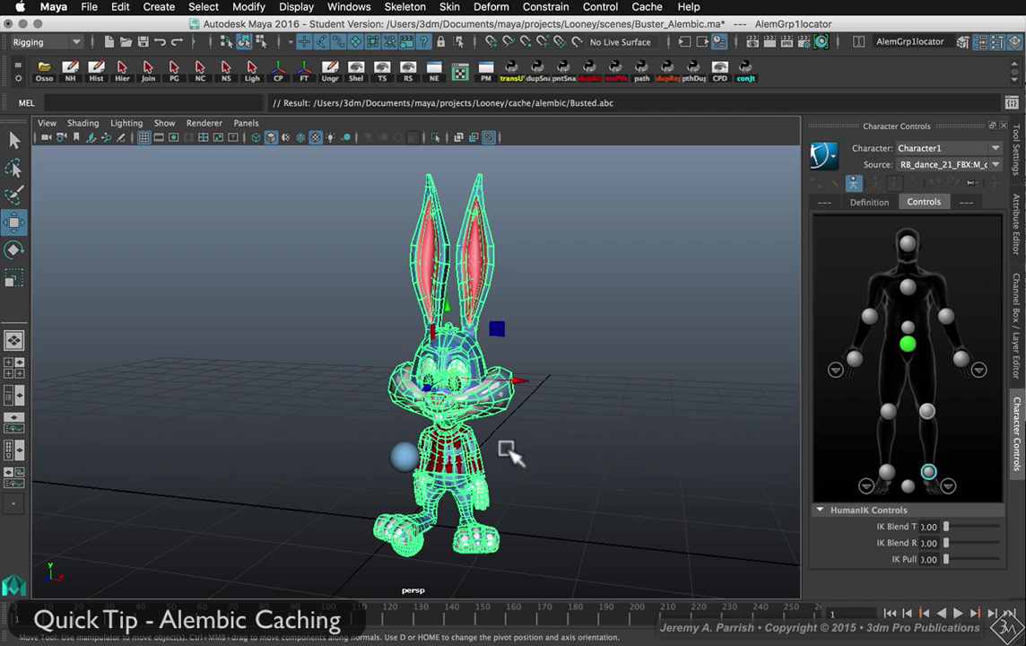
Step: Inspect the original sphere on the arm and the referenced sphere below the feet from several angles, selecting each one
alt+drag(511, 464, 671, 446)
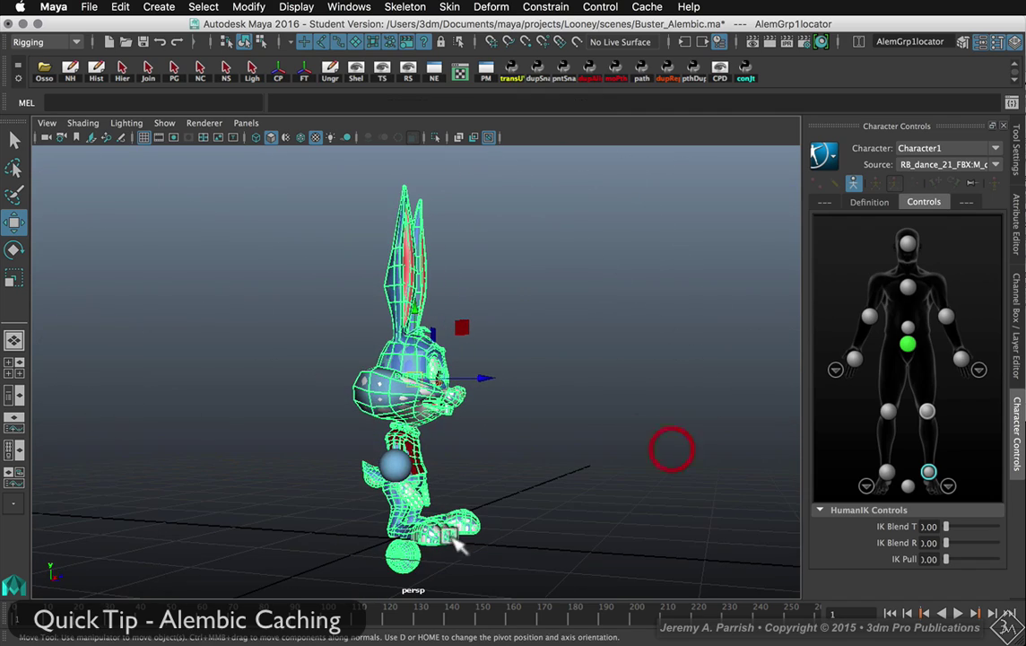
click(386, 468)
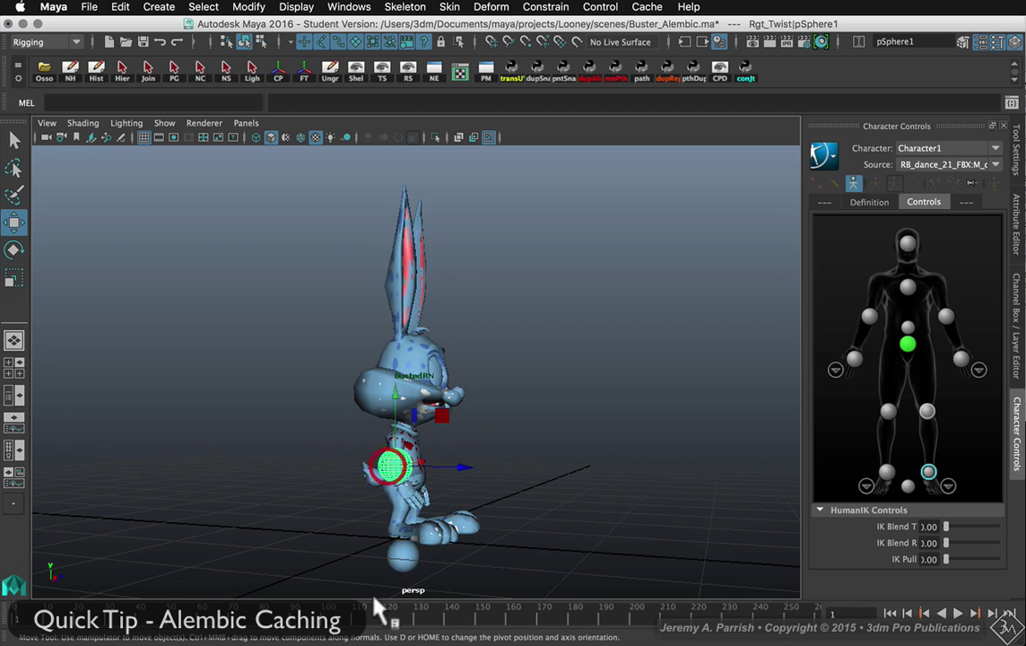
click(394, 556)
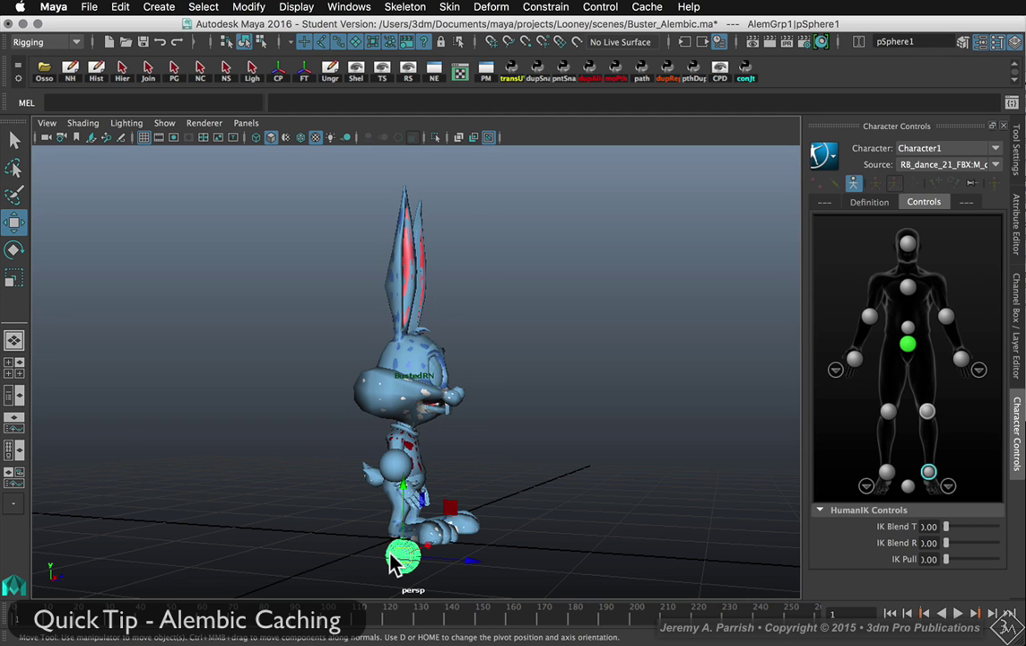
alt+drag(485, 518, 369, 524)
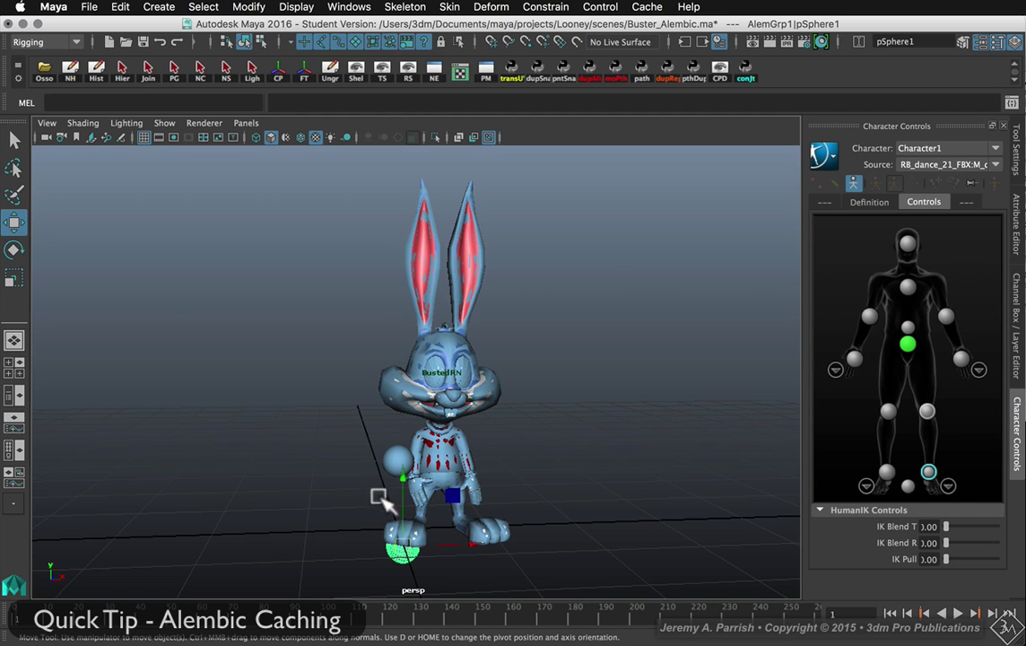
alt+drag(368, 493, 355, 488)
Step: Select AlemGrp1locator in the Outliner and move the cached rabbit along X to stand beside the original
click(13, 393)
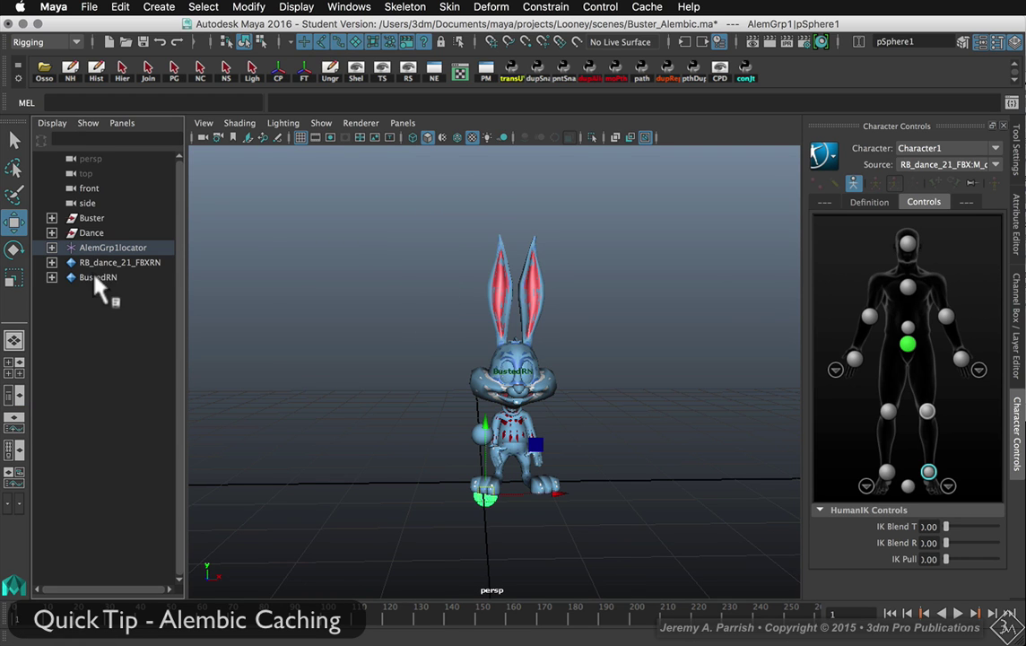
click(97, 248)
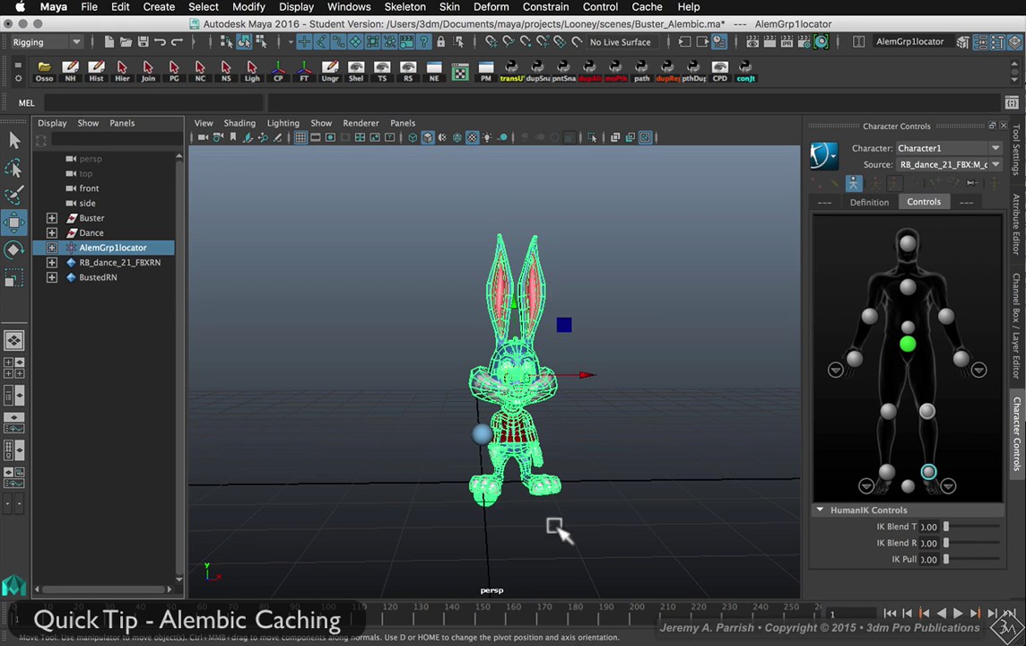
click(572, 375)
mouse_move(574, 374)
mouse_down()
mouse_move(634, 414)
mouse_move(736, 455)
mouse_move(632, 429)
mouse_move(642, 437)
mouse_up()
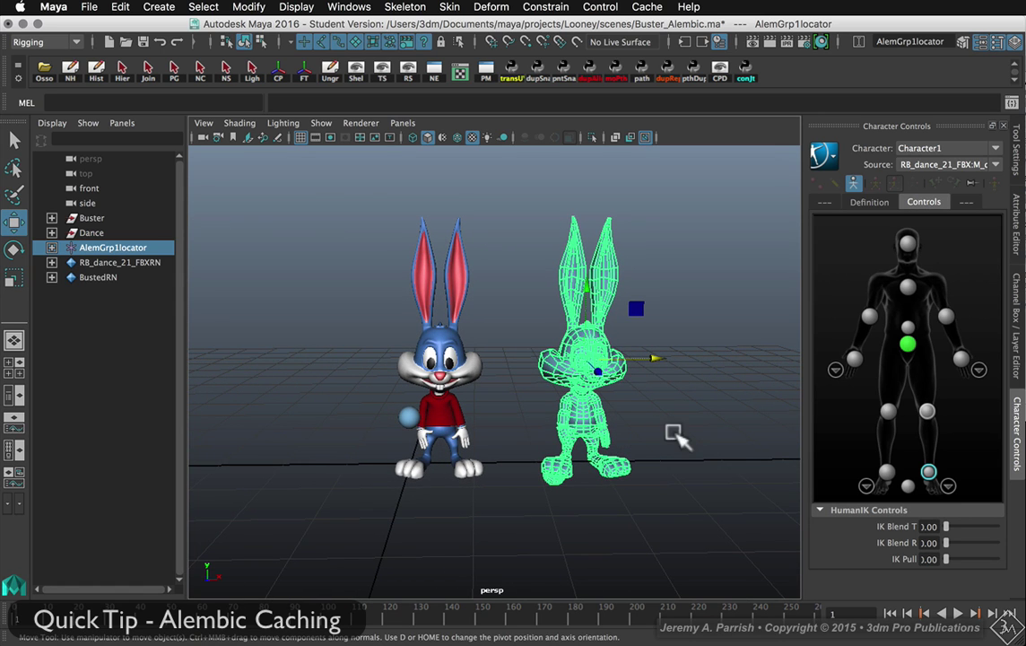
Step: Fill the workspace with the perspective view and play the animation to compare the original and cached rabbits
key(space)
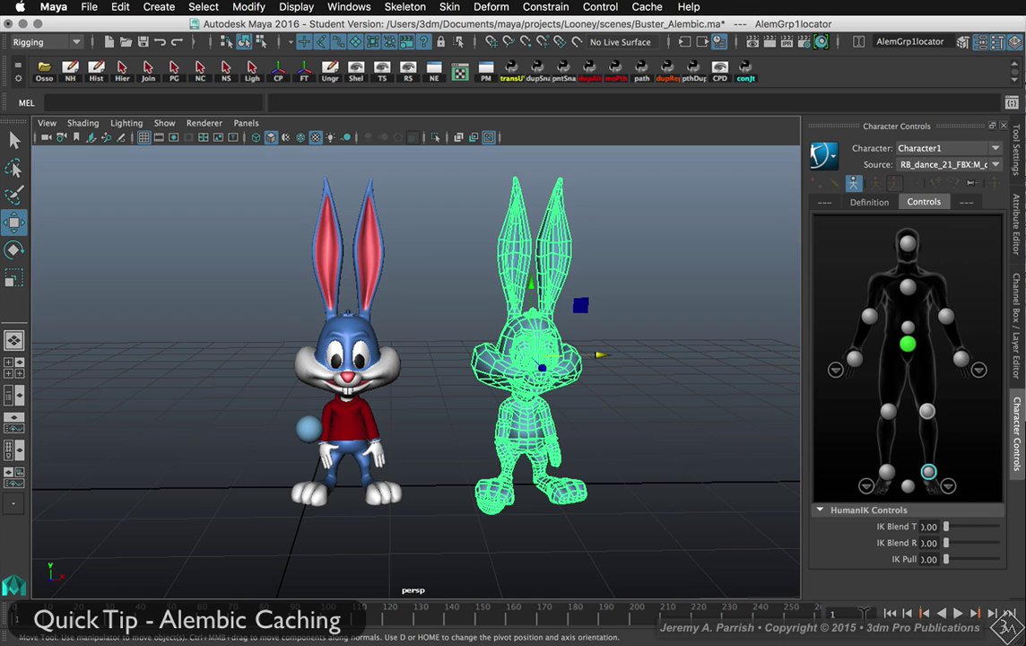
click(958, 613)
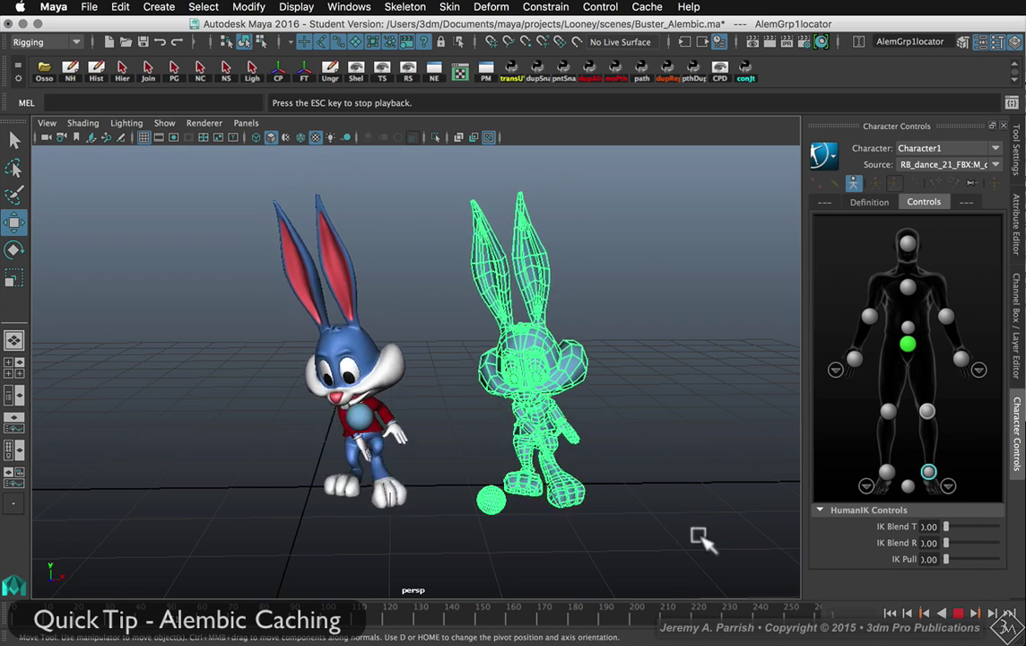
Step: Stop the playback and apply Custom Polygon Display with Smooth Mesh at Division Levels 1 to the cached rabbit's meshes
click(643, 547)
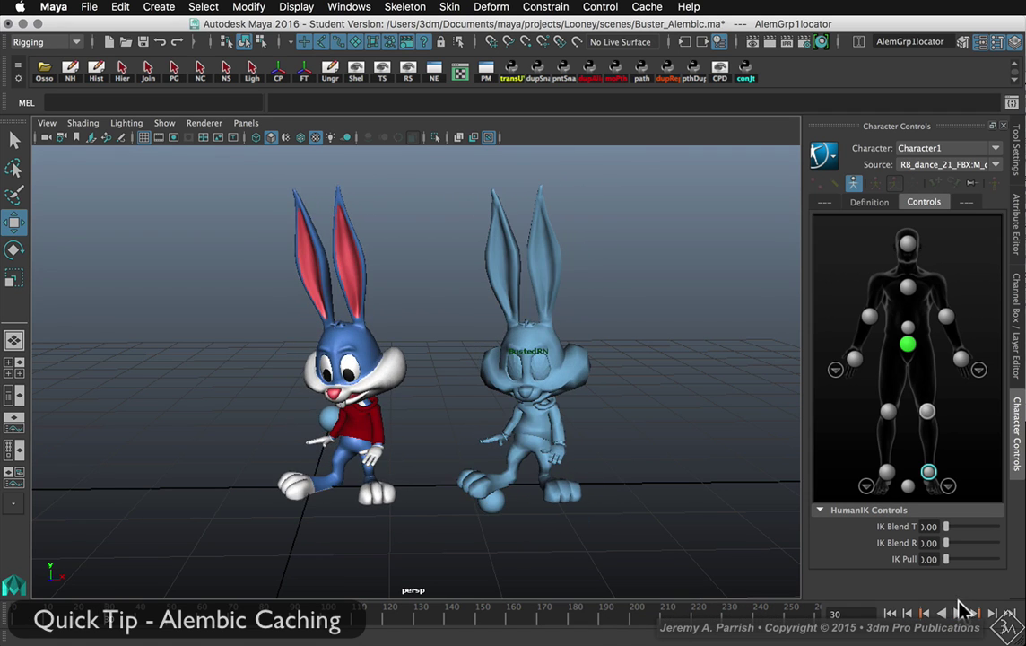
click(958, 612)
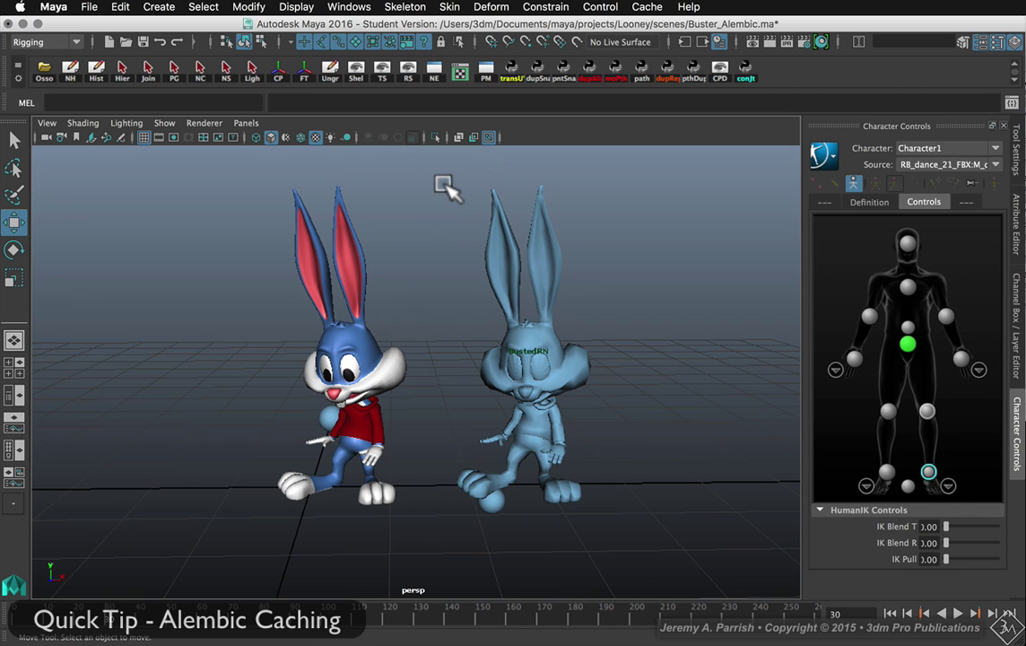
drag(432, 185, 650, 493)
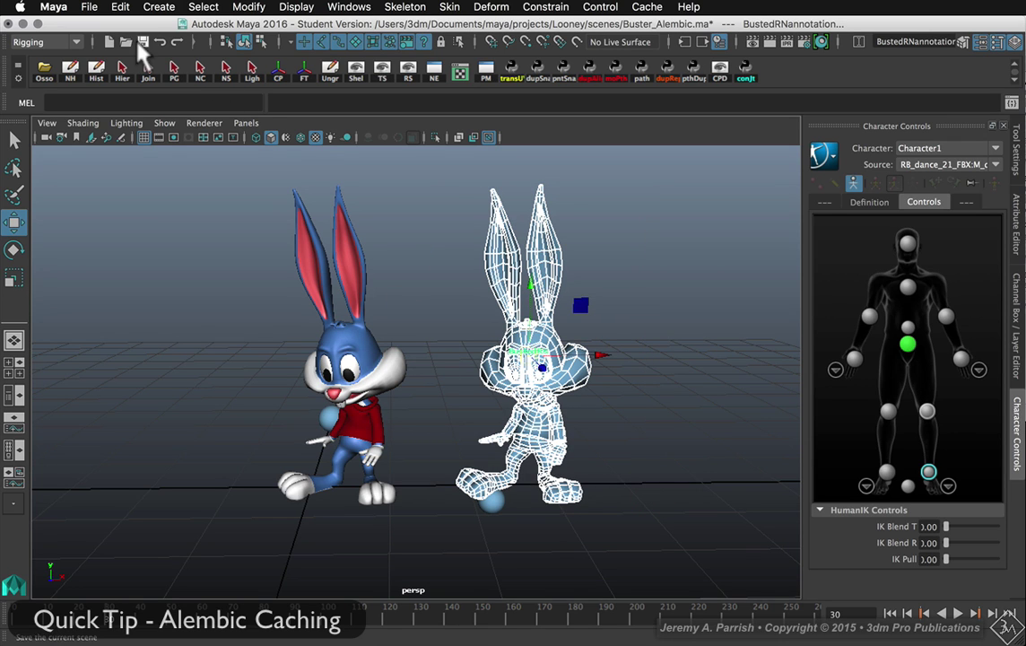
click(718, 79)
scroll(645, 365, down, 5)
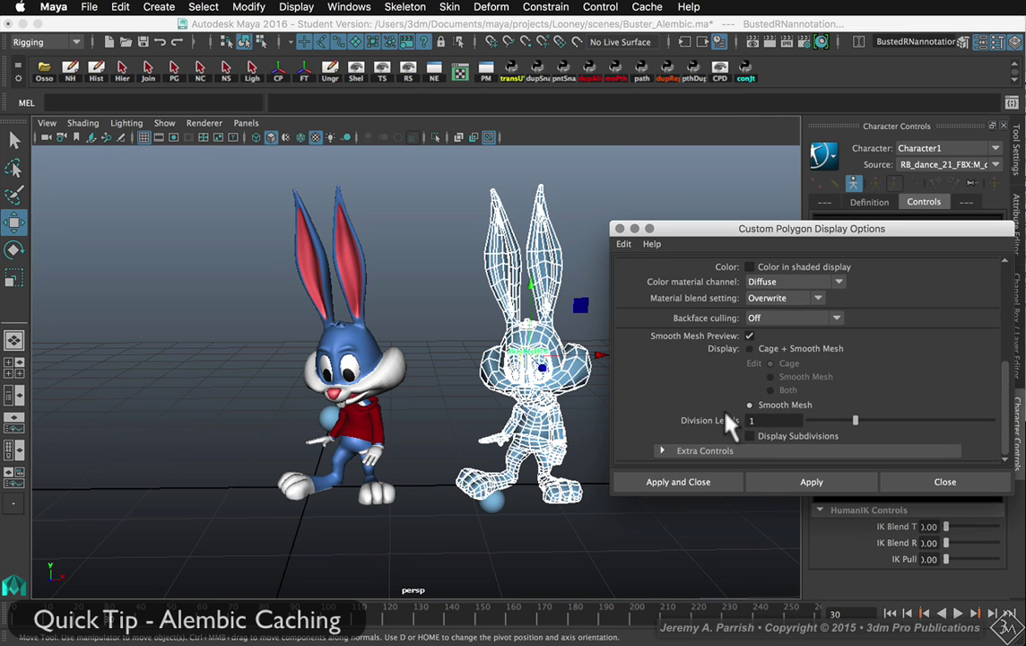
click(696, 496)
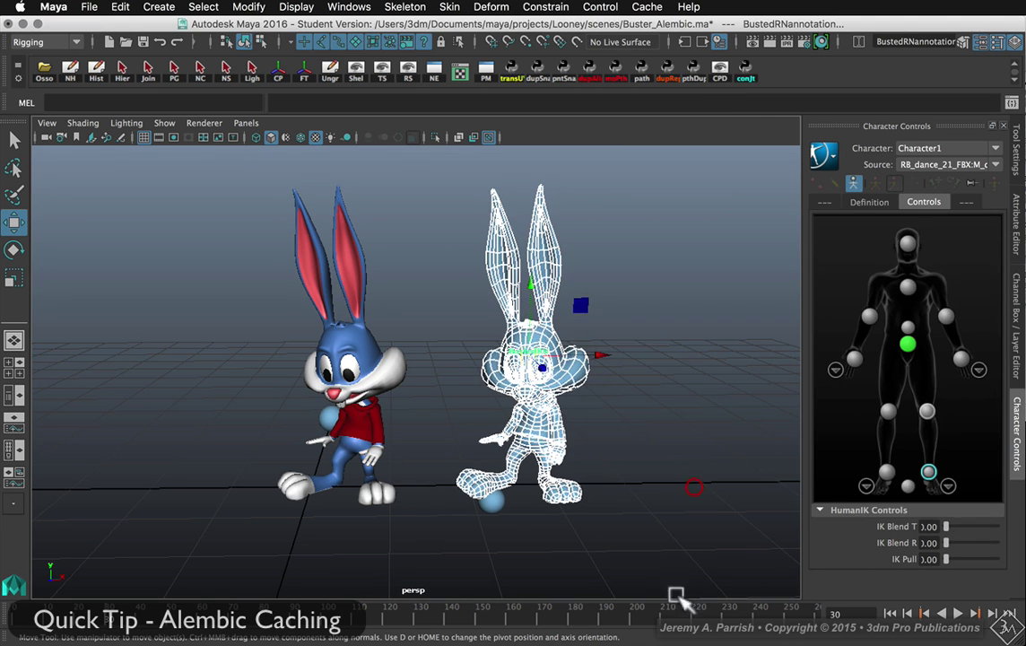
Step: Play the animation from the first frame to compare the smoothed cached rabbit with the original, and stop it
click(671, 525)
click(889, 613)
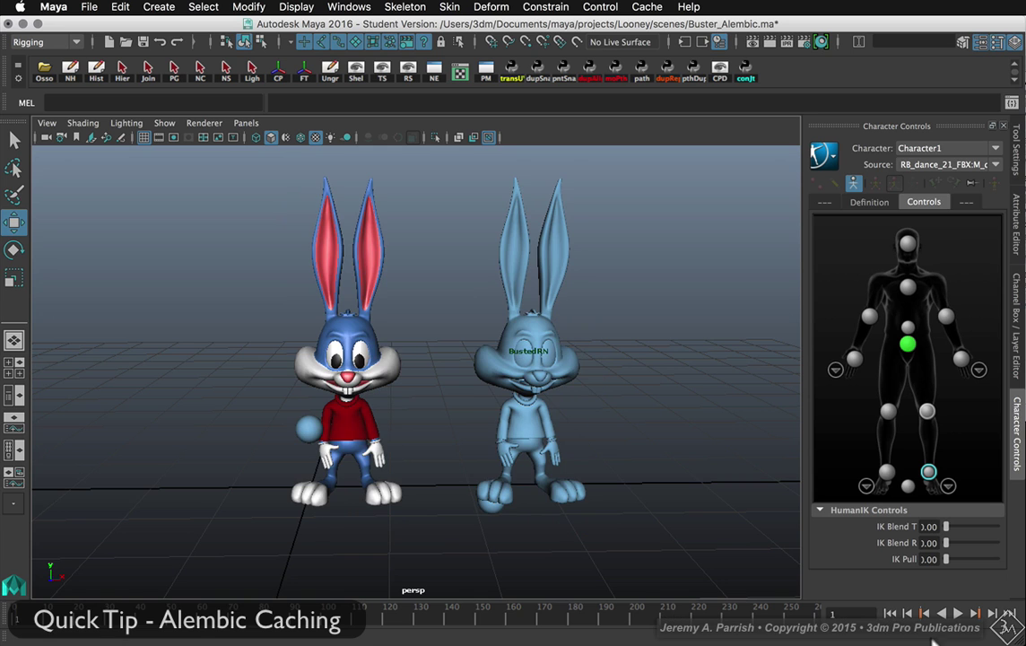
click(957, 612)
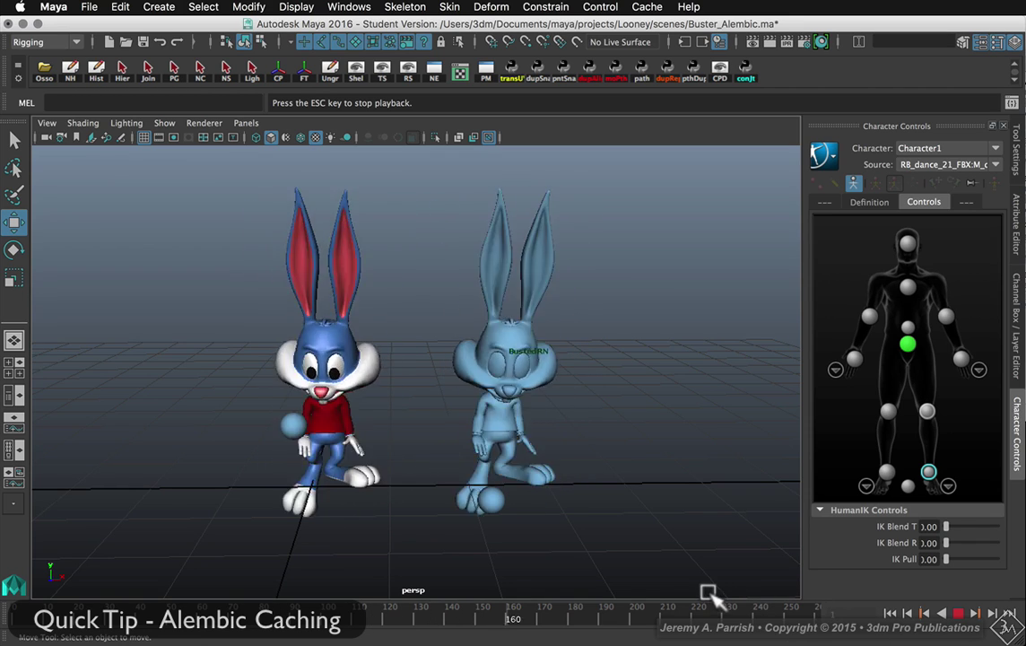
key(Escape)
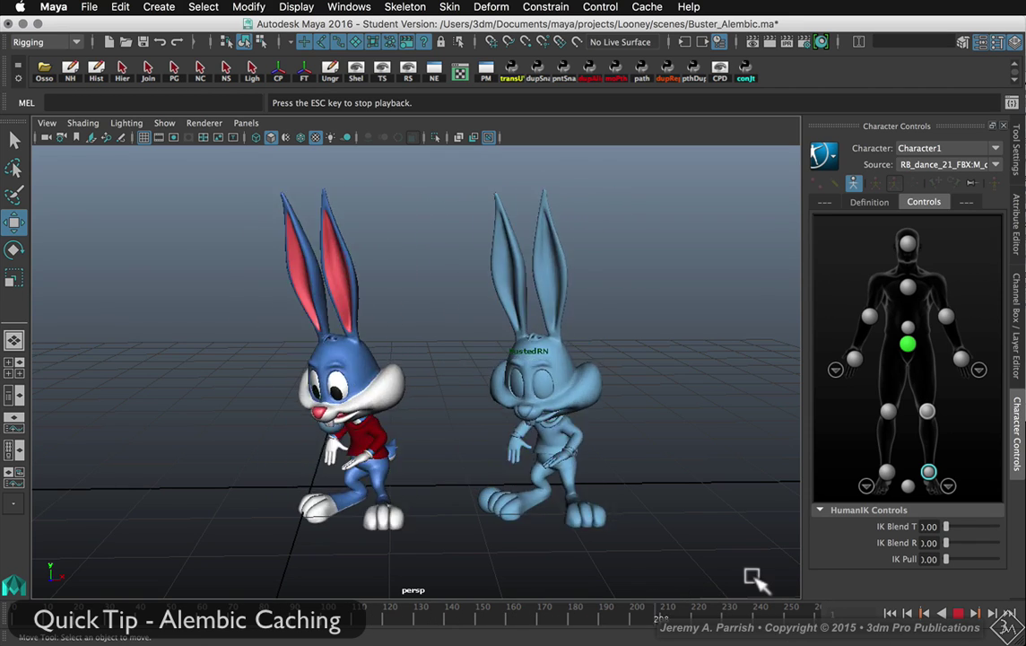
Step: Assign the existing red shirt material to the cached rabbit's shirt
click(563, 434)
right_click(563, 431)
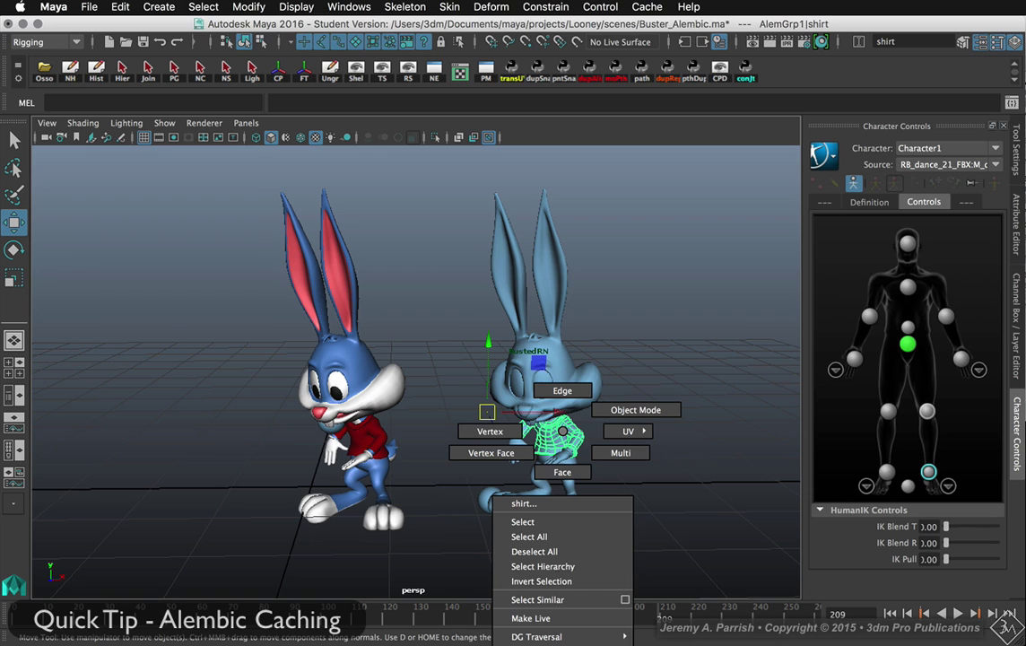
click(556, 642)
click(668, 518)
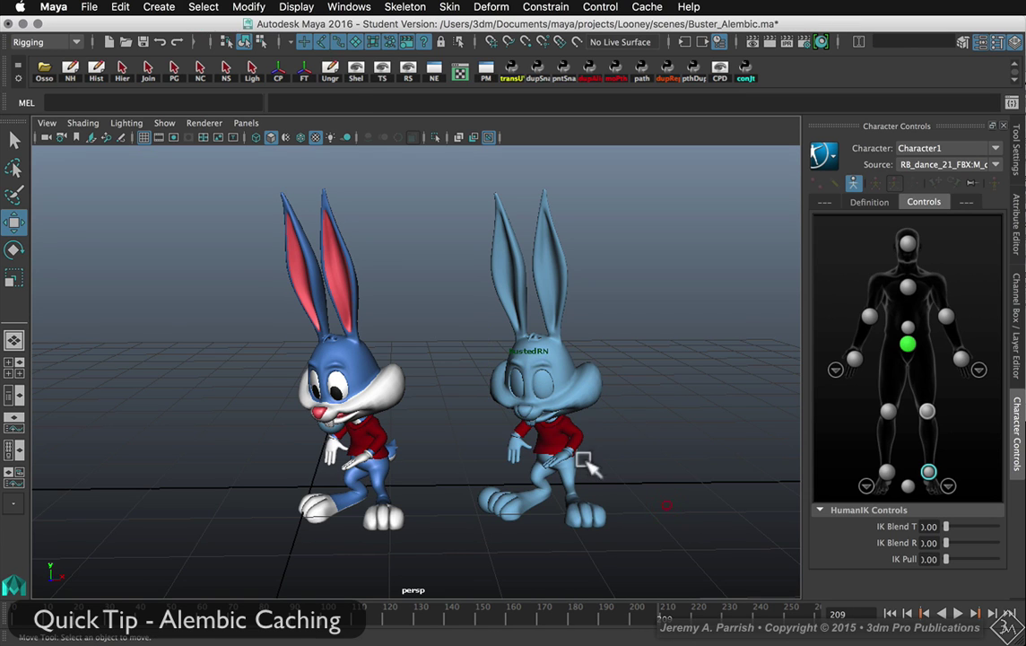
Step: Assign the existing blue material to the cached rabbit's head
click(590, 415)
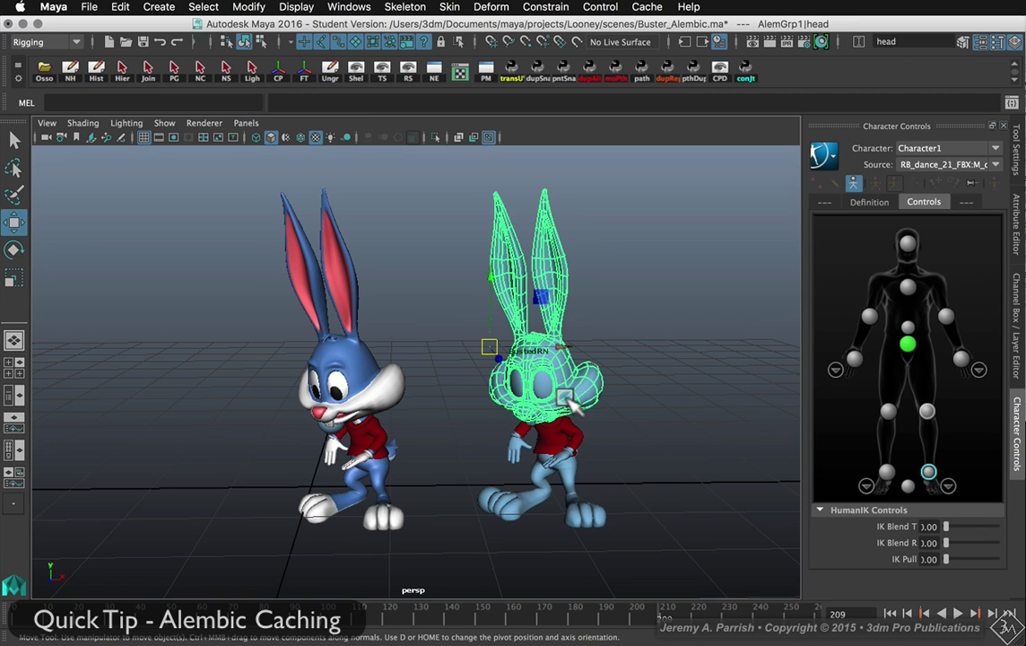
right_click(567, 397)
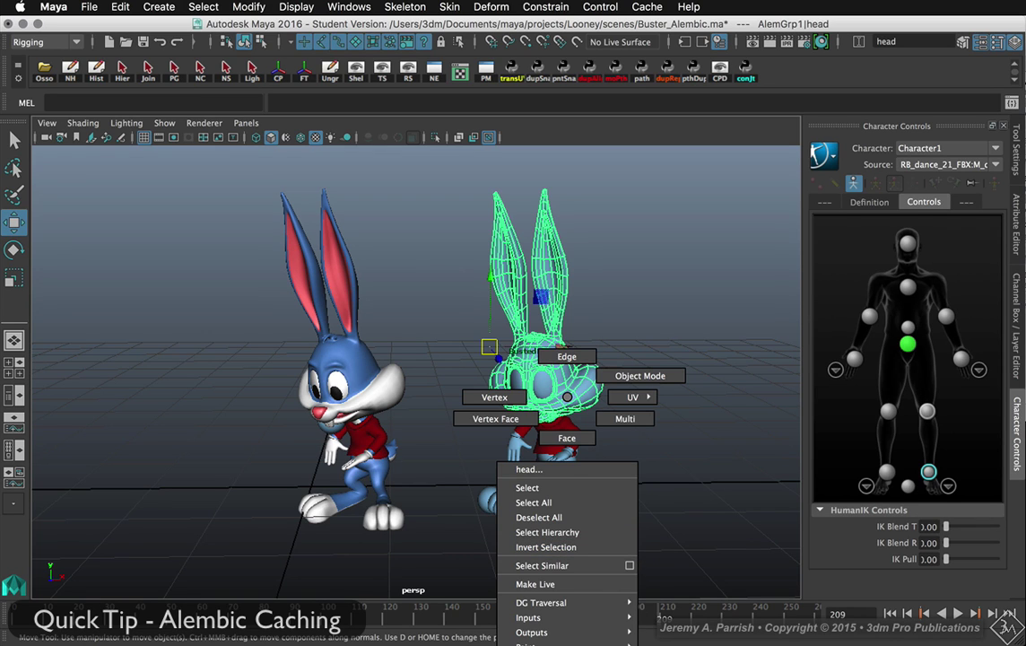
click(556, 642)
click(705, 568)
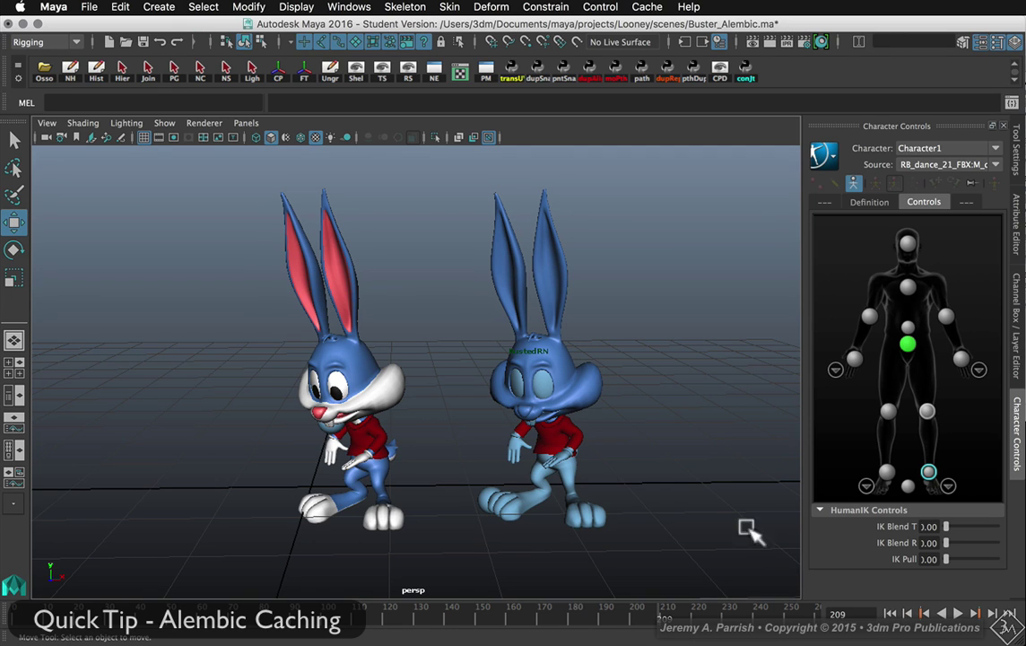
Step: Assign the white lambert2 material to the cached rabbit's head
right_click(600, 378)
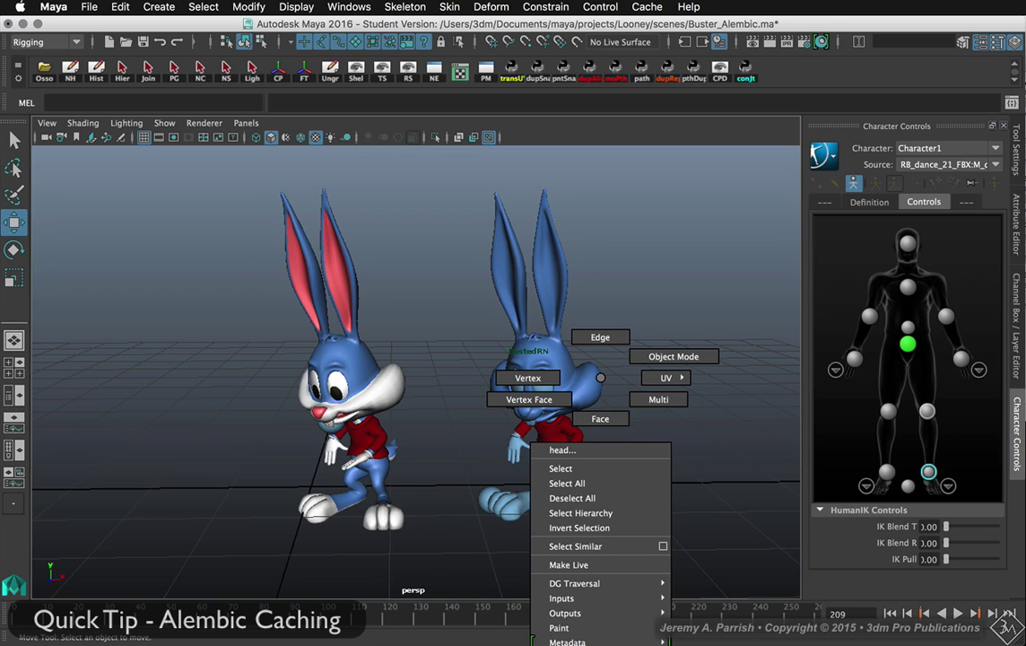
click(583, 642)
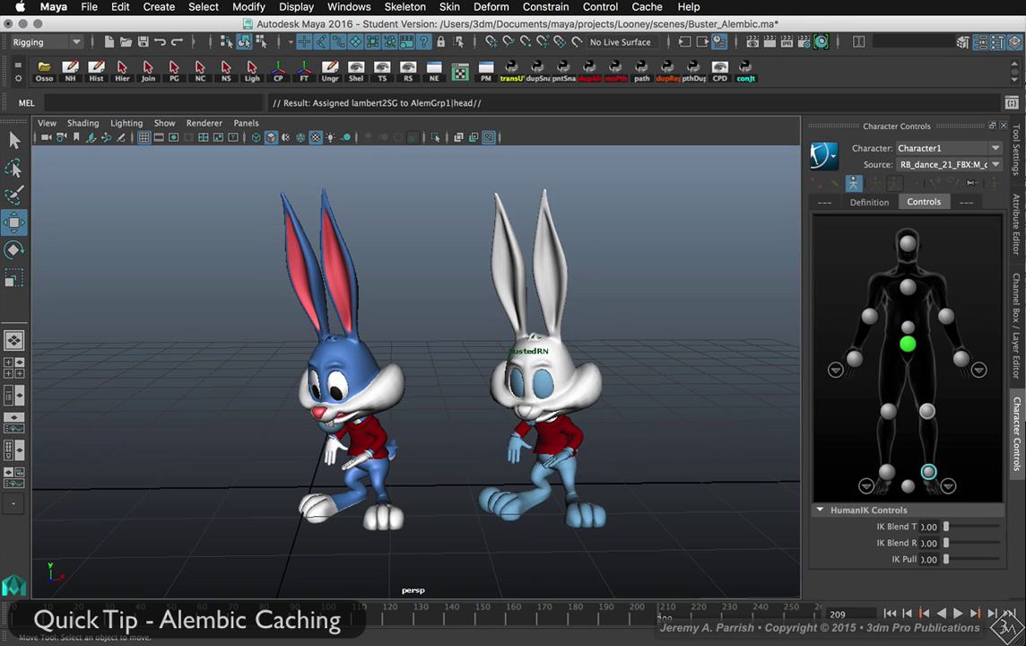
click(638, 471)
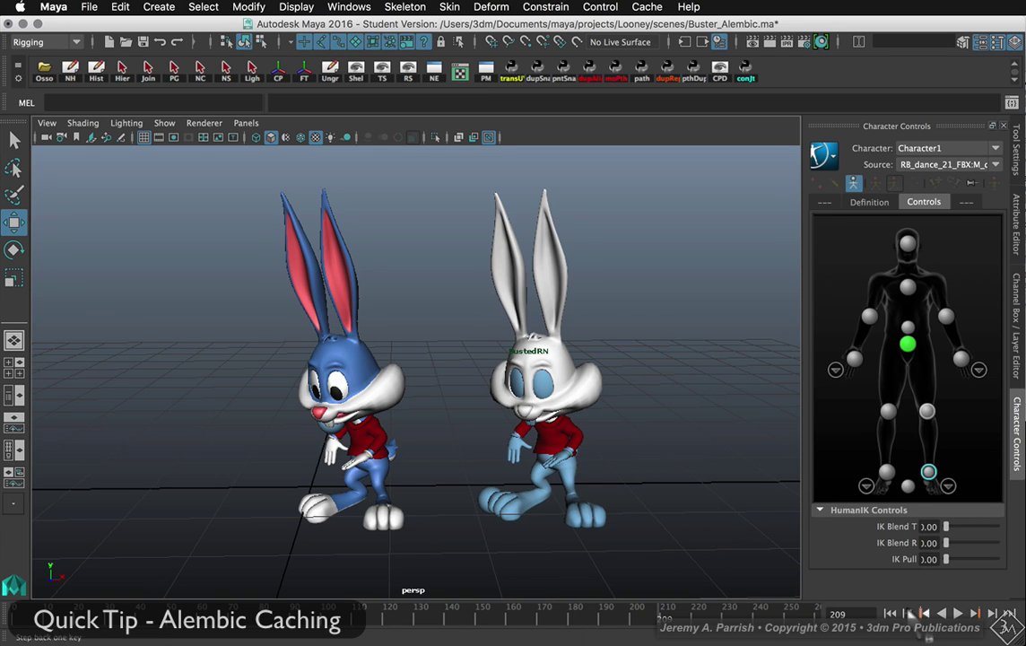
Step: Play the animation from the first frame to check the cached rabbit's new materials in motion, and stop it
click(901, 613)
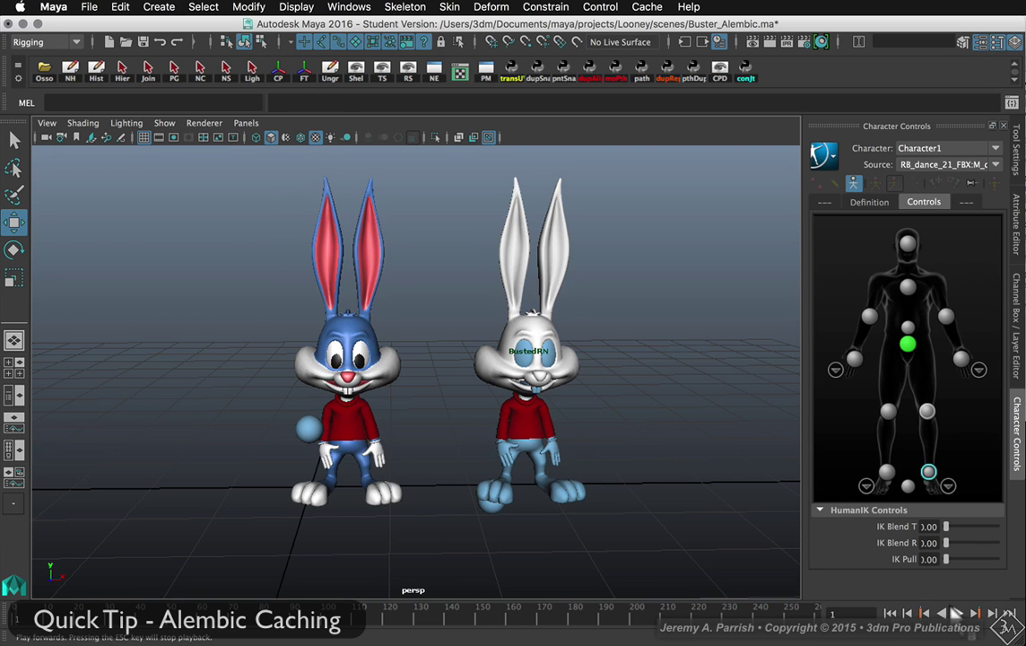
click(956, 612)
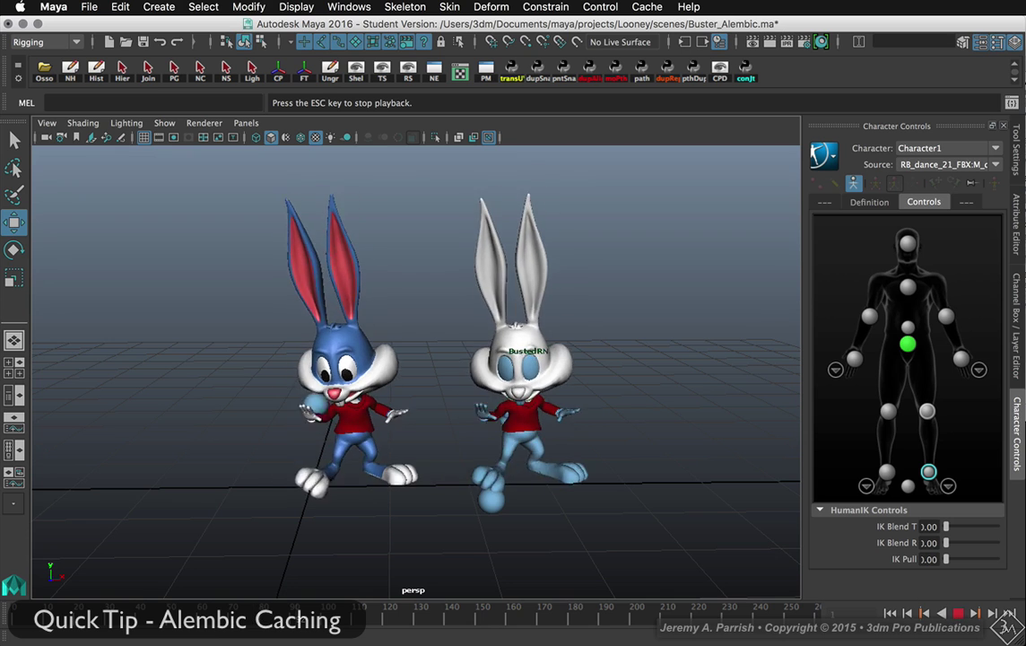
key(Escape)
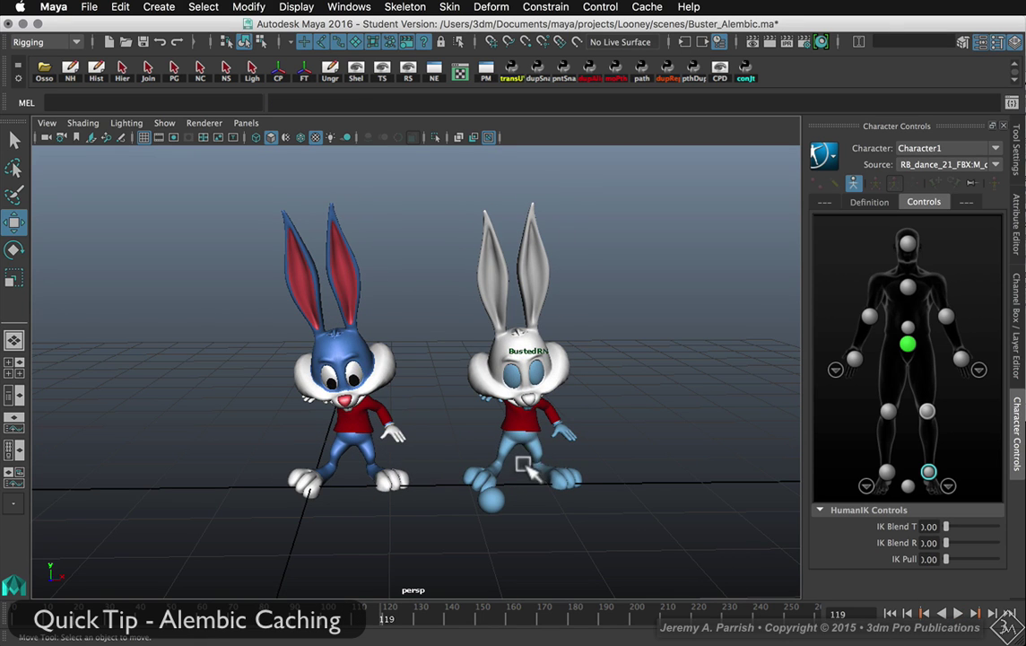
Step: Show the Channel Box attributes of the cached rabbit's head
click(535, 462)
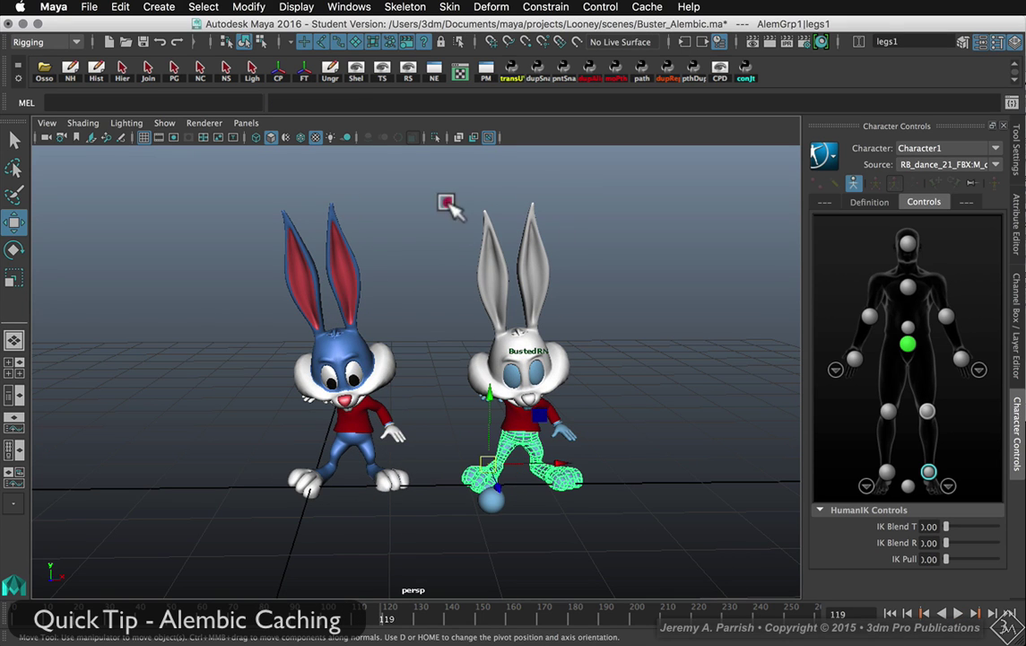
drag(448, 213, 600, 444)
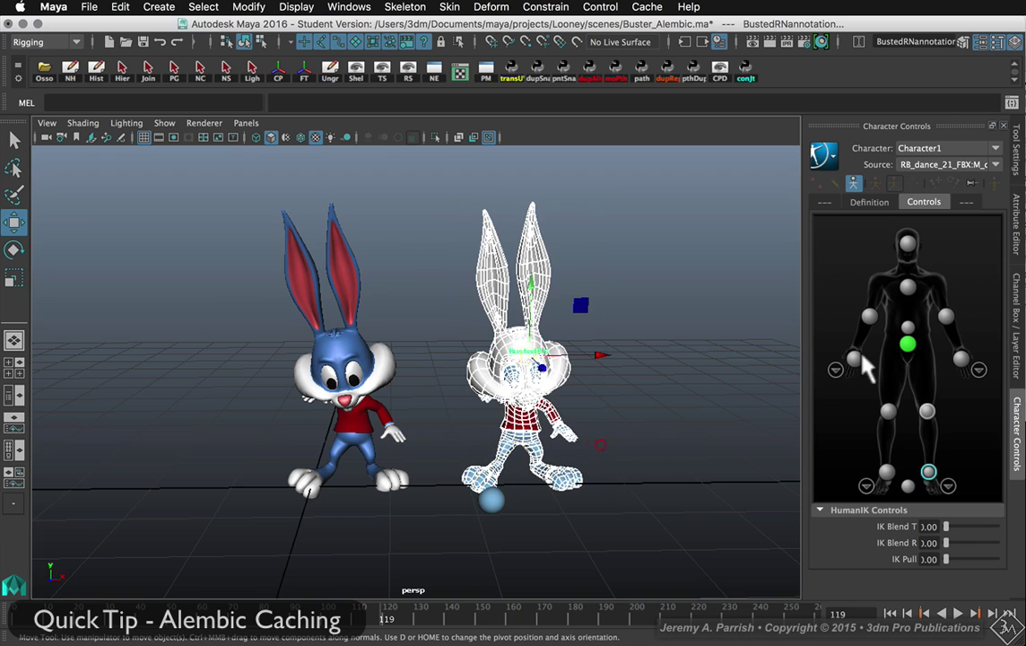
click(1014, 318)
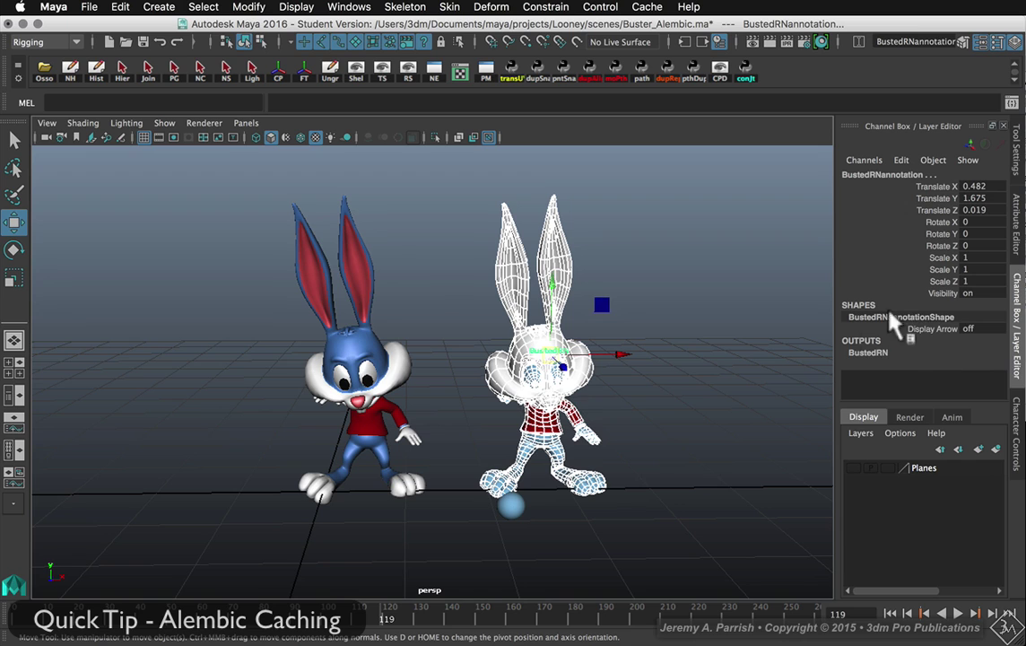
middle_drag(854, 353, 550, 256)
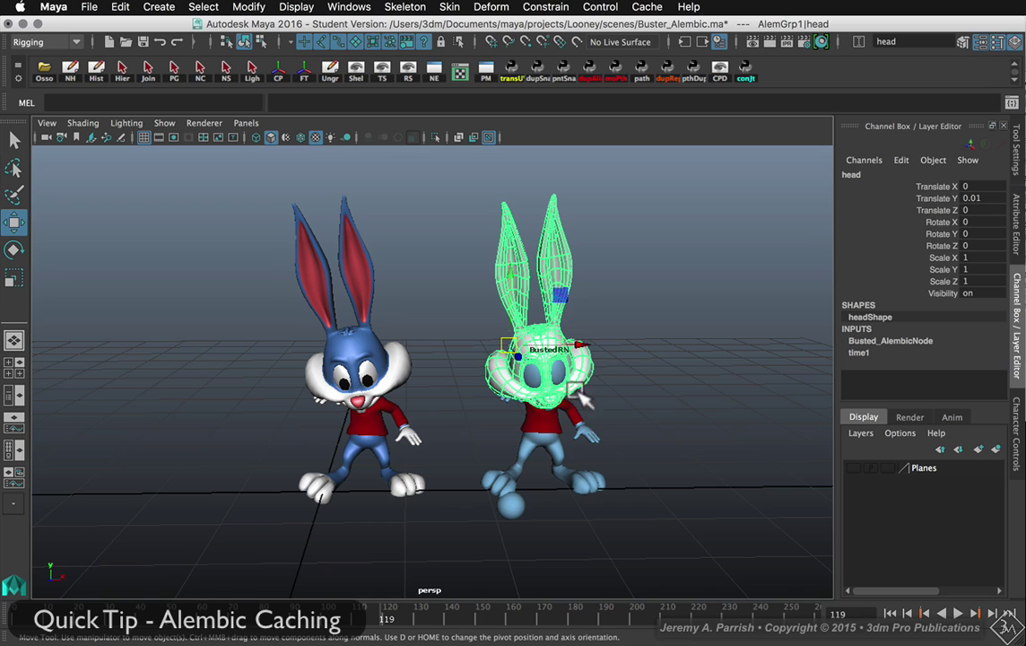
Step: Set the Speed of Busted_AlembicNode to 0.5
click(874, 343)
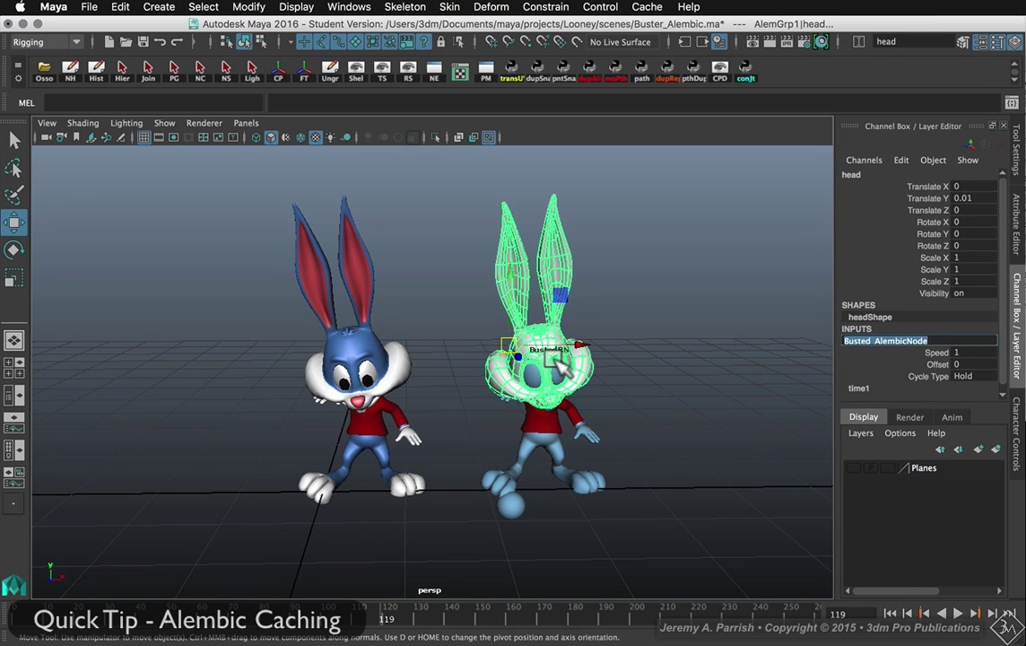
click(959, 352)
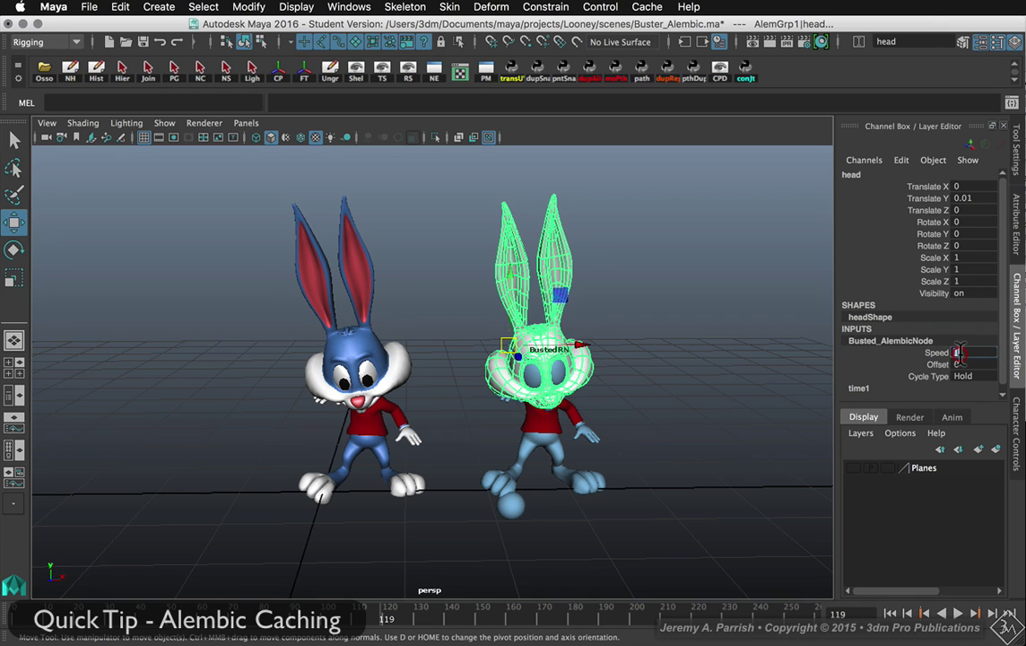
text(0.5)
key(Return)
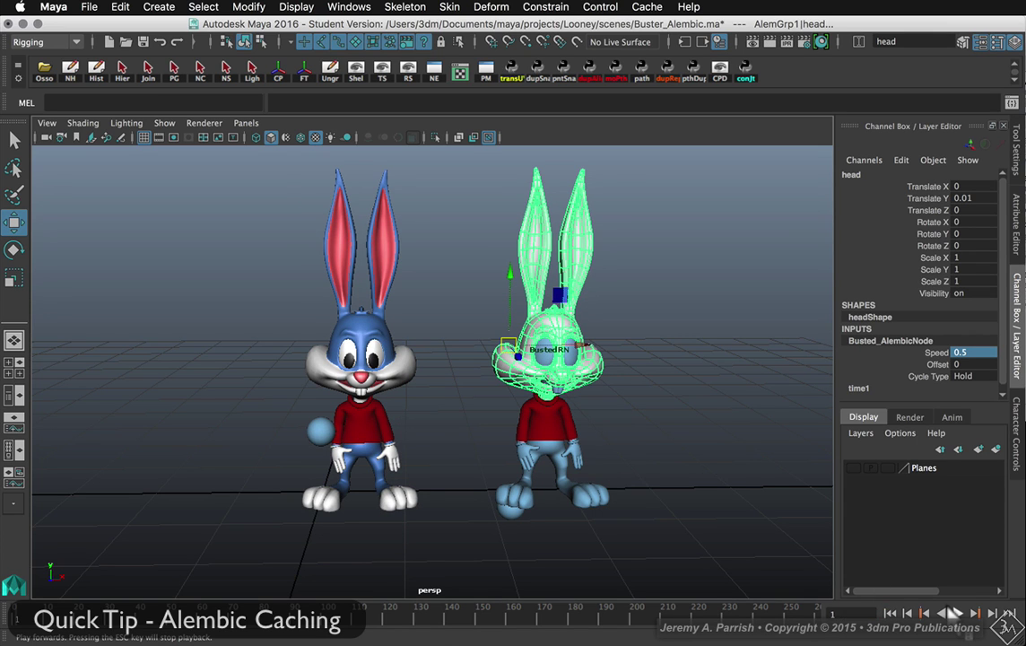
Step: Play the animation to compare the half-speed cached rabbit with the original, and stop it
click(953, 613)
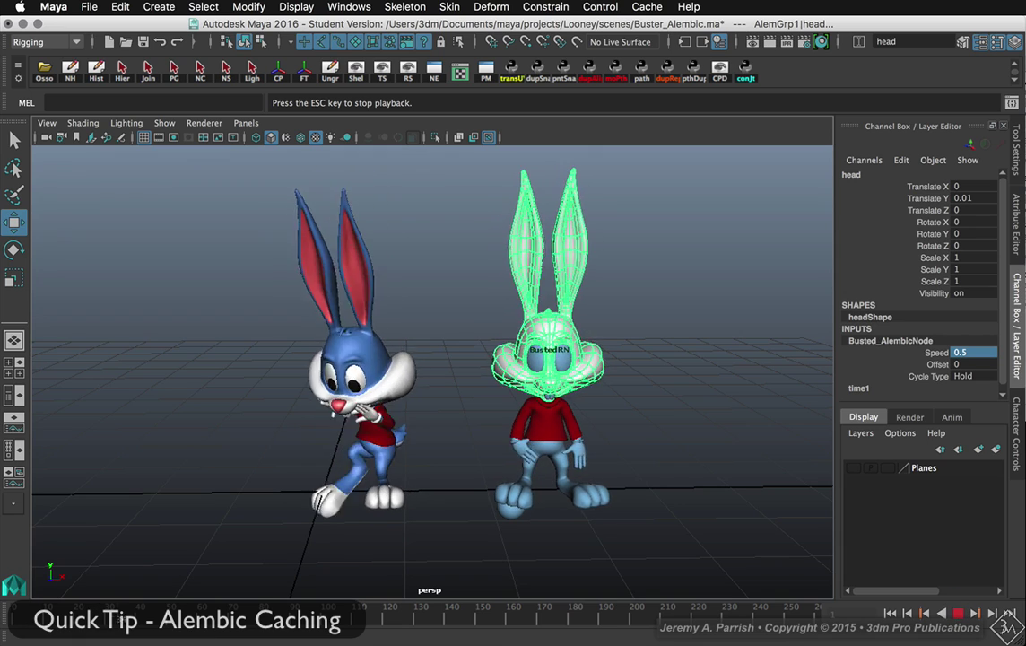
click(679, 496)
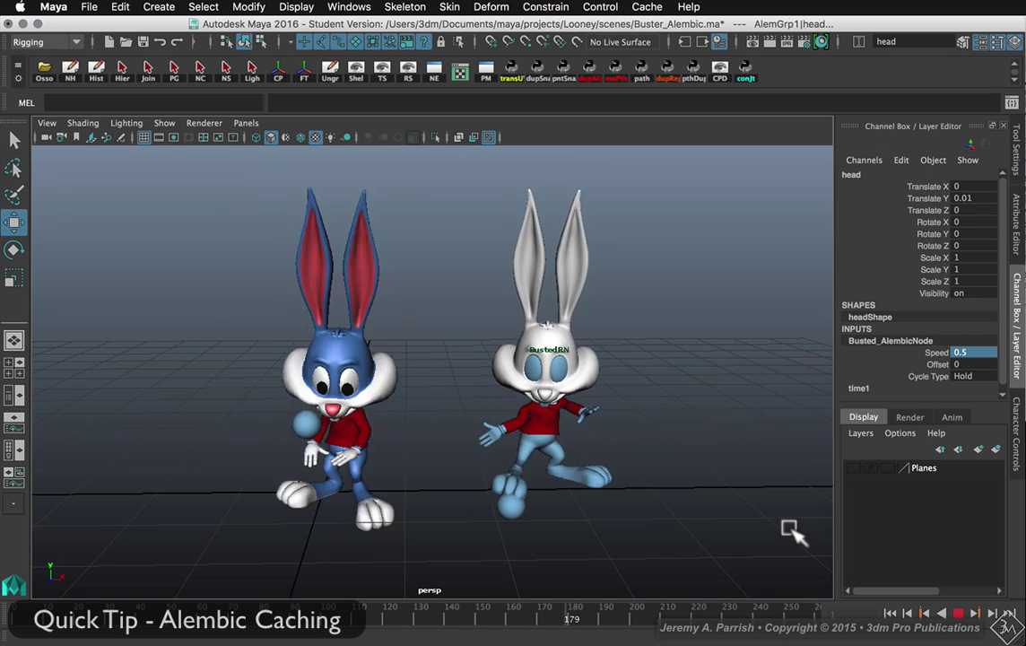
click(789, 387)
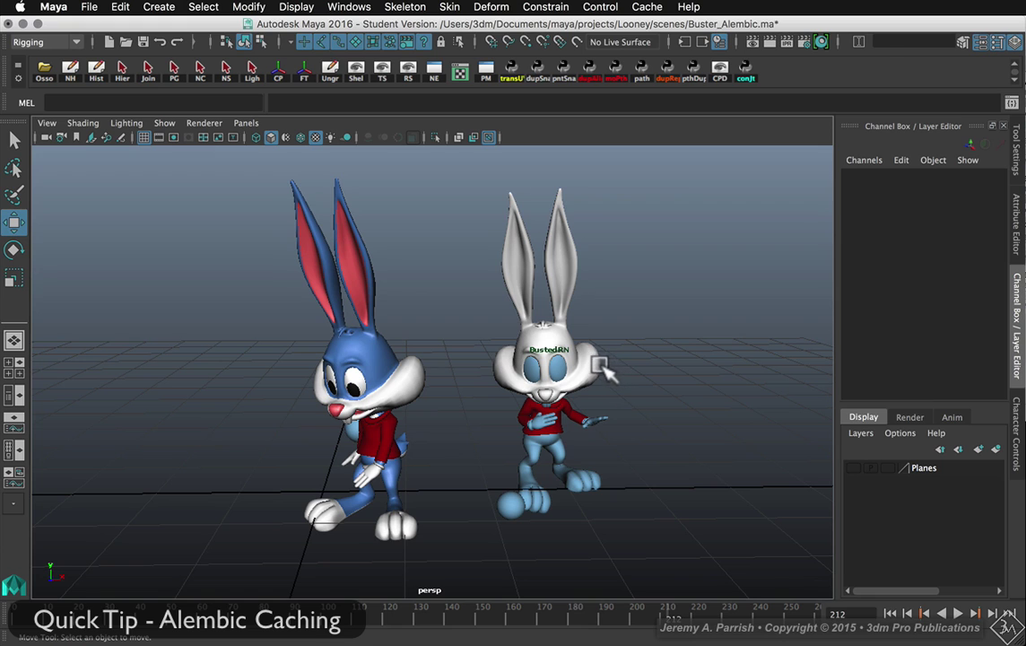
Step: Reselect the cached rabbit's head and set the Speed of Busted_AlembicNode to 2
click(525, 362)
click(916, 340)
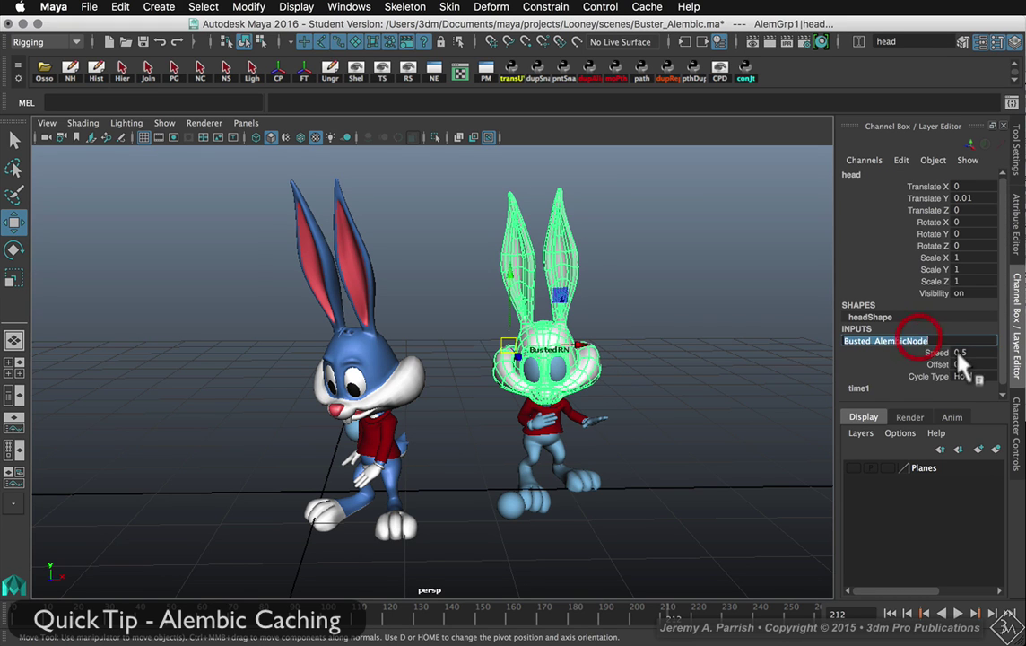
double_click(969, 352)
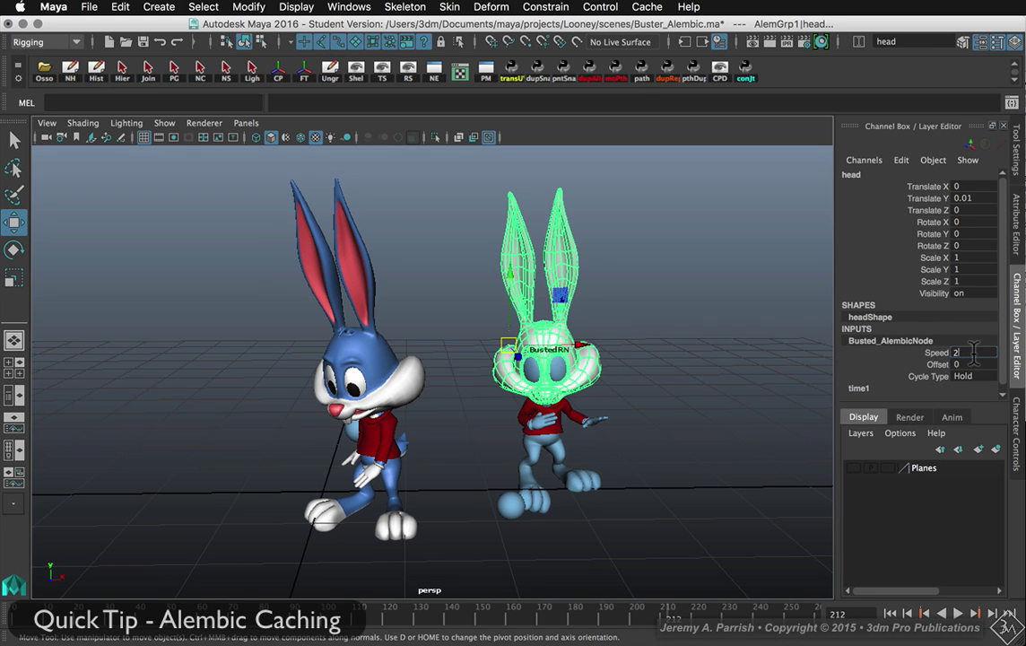
text(2)
key(Return)
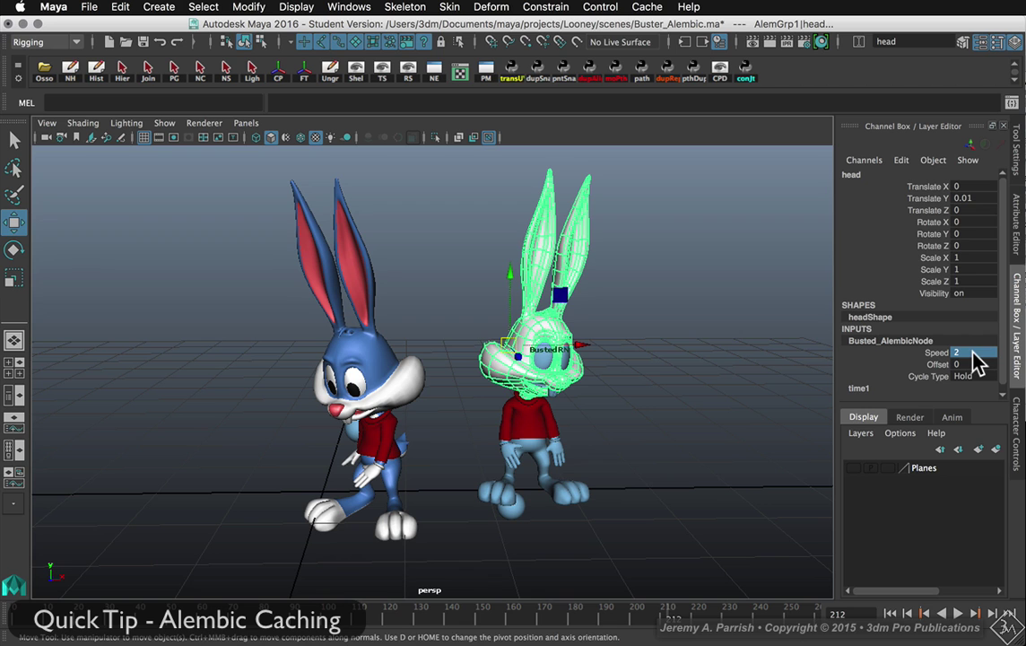
Step: Play the animation from the first frame to compare the double-speed cached rabbit with the original, and stop it
click(890, 612)
click(954, 612)
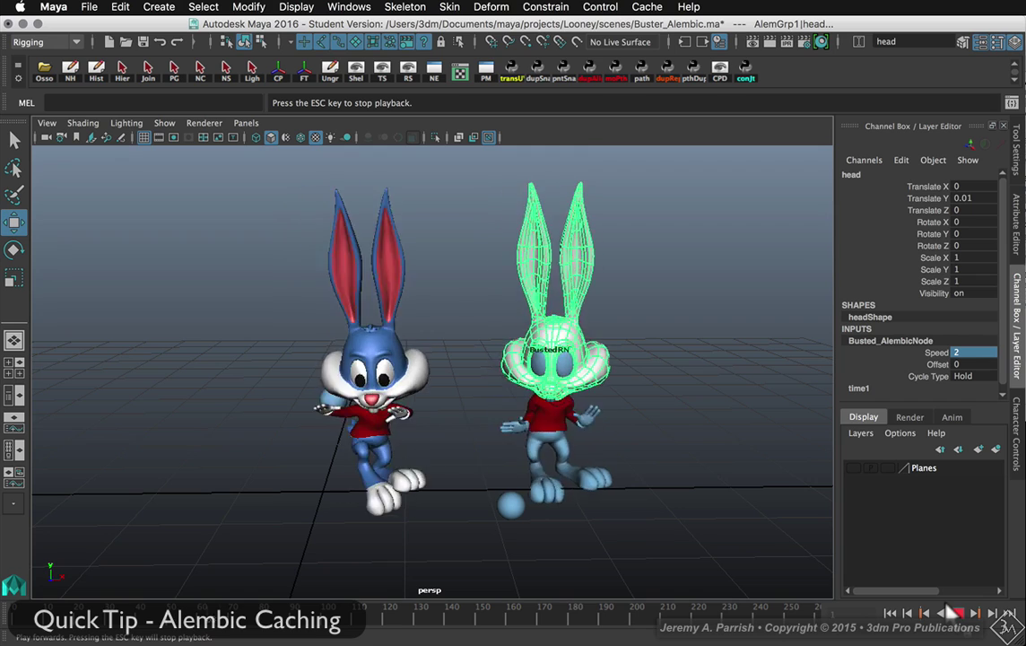
click(794, 572)
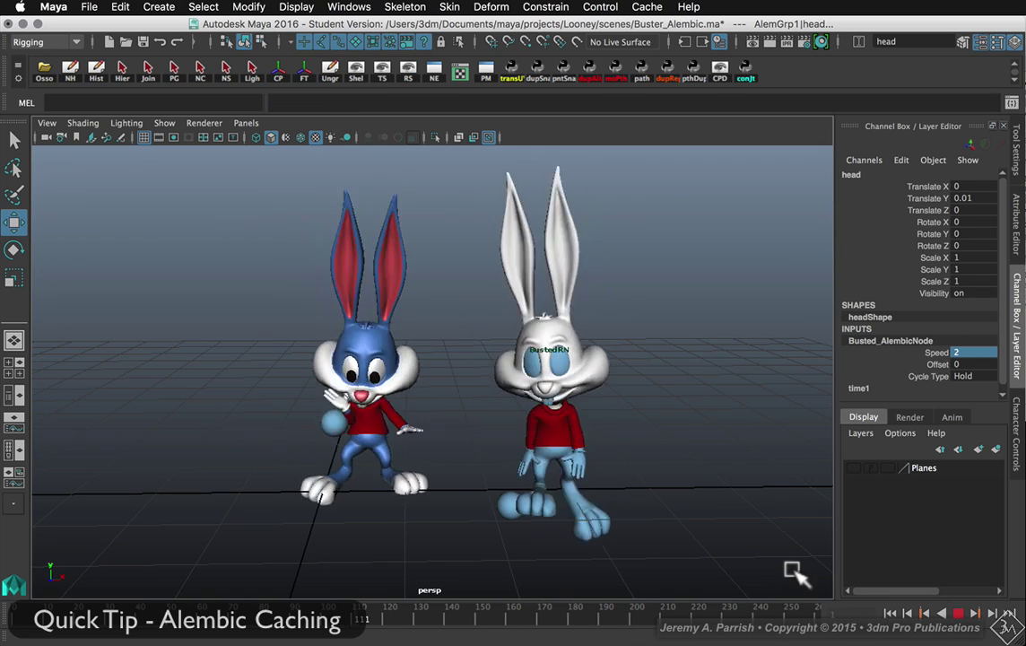
click(961, 611)
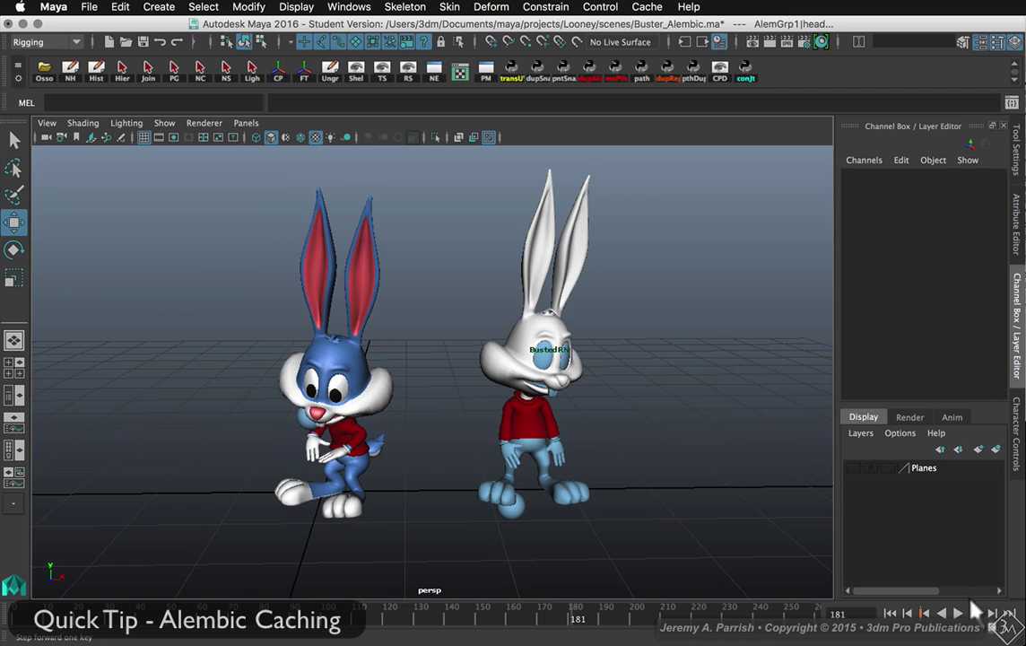
Step: Return to the first frame, reselect the cached rabbit's head and set the Offset of Busted_AlembicNode to 100
click(889, 612)
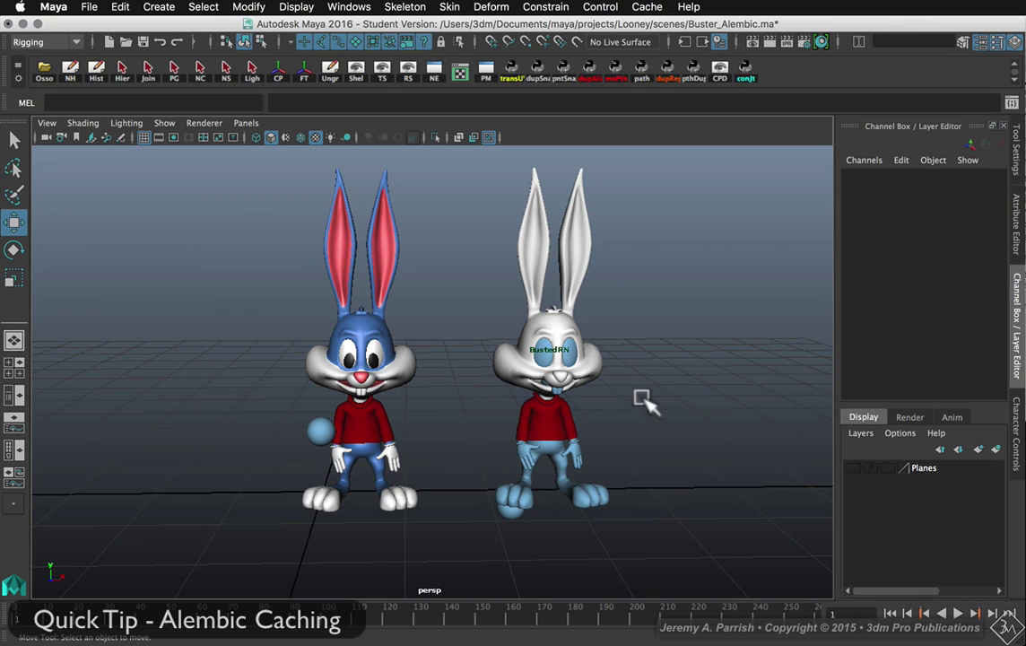
click(600, 372)
click(879, 340)
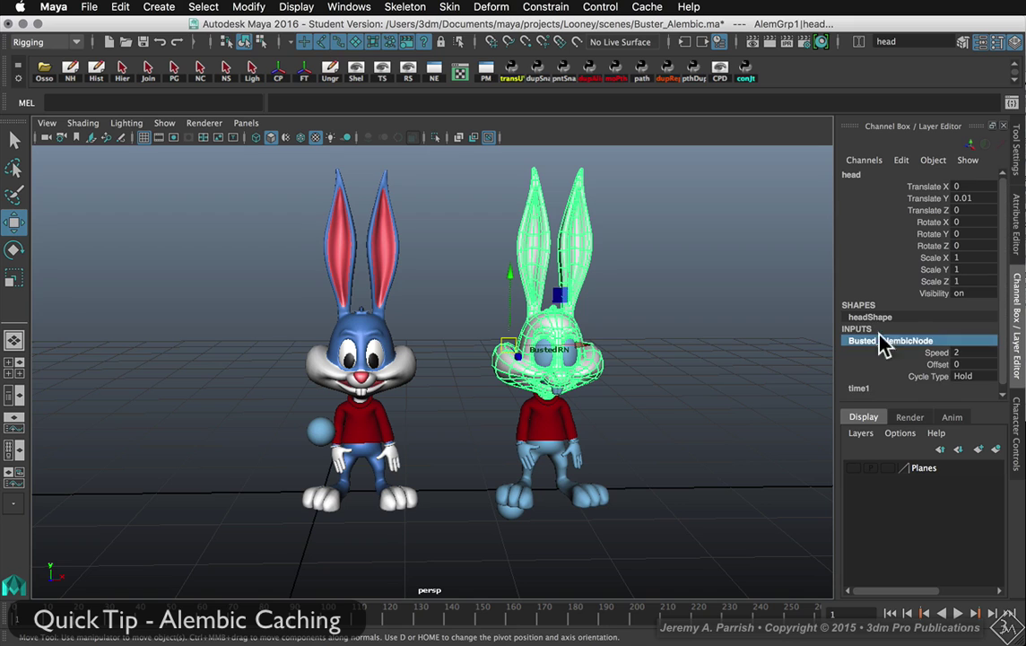
click(888, 364)
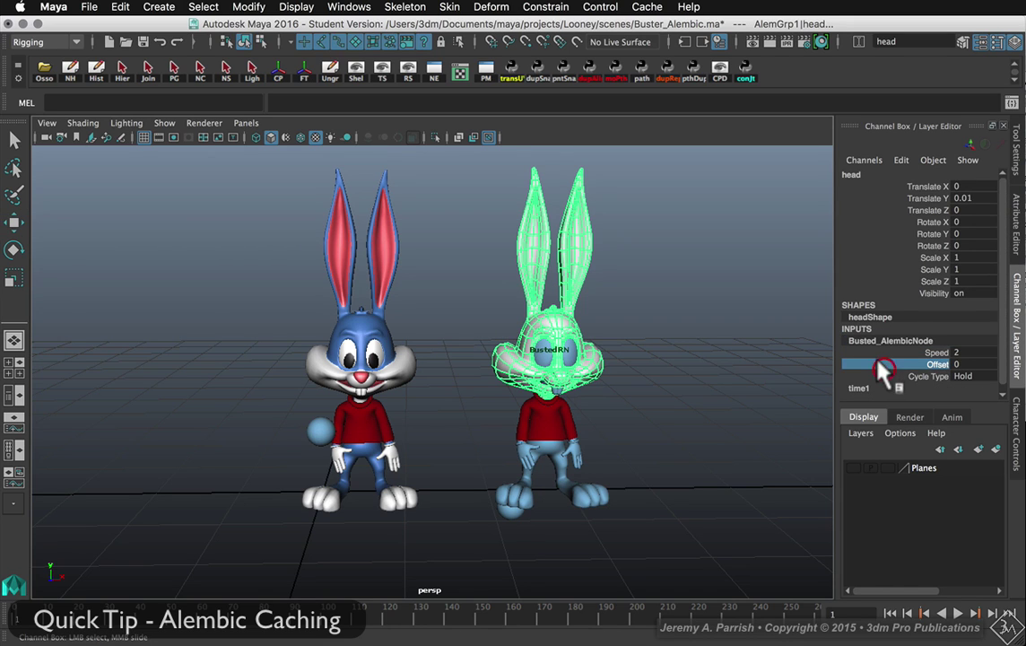
click(916, 382)
key(w)
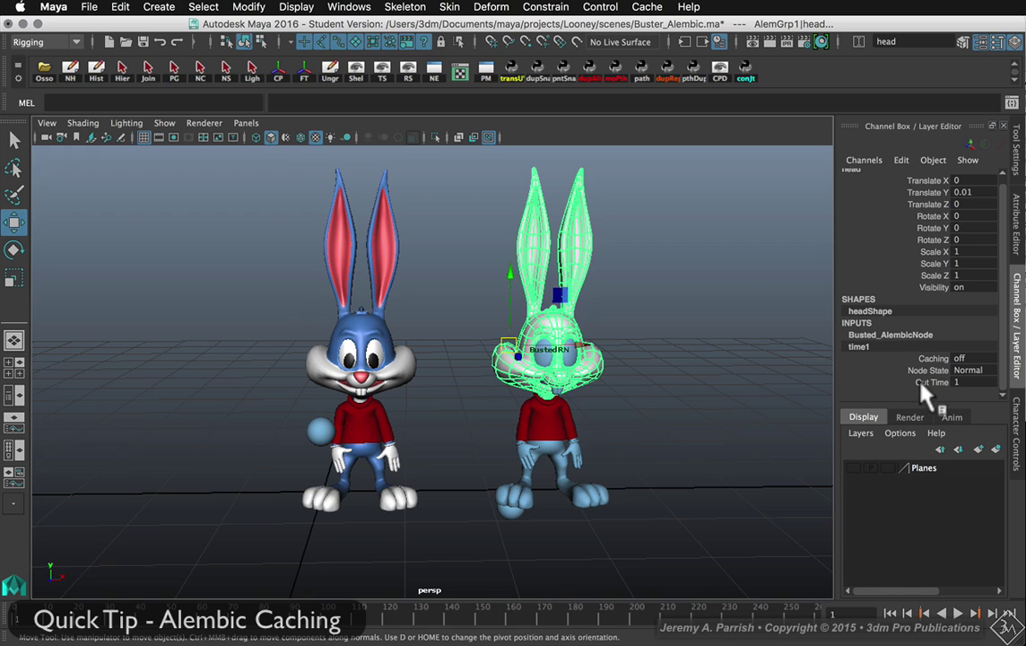
click(897, 335)
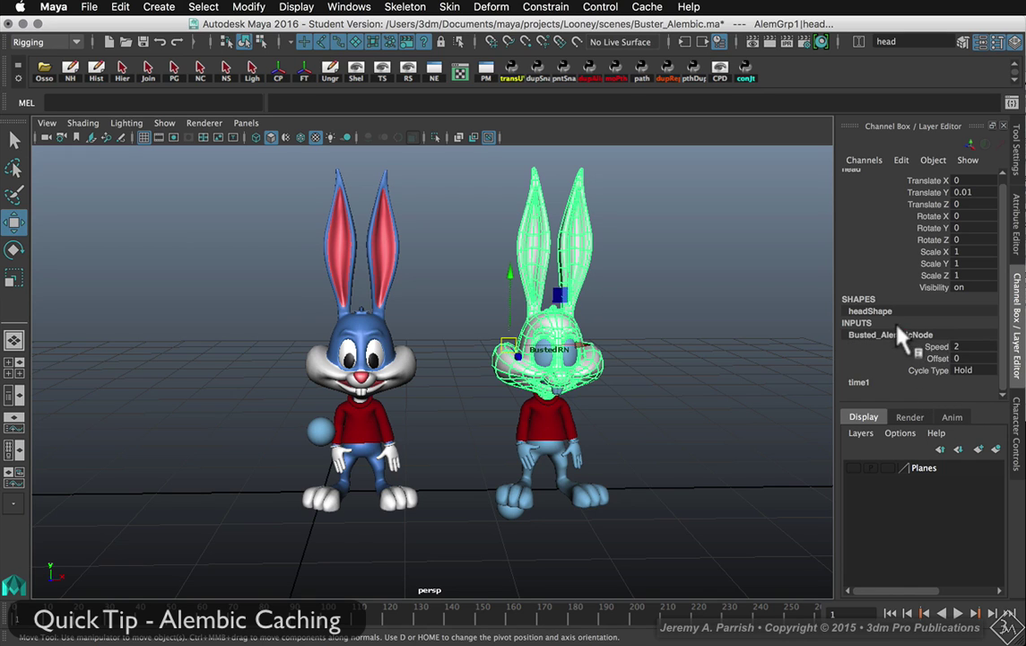
click(969, 358)
key(Return)
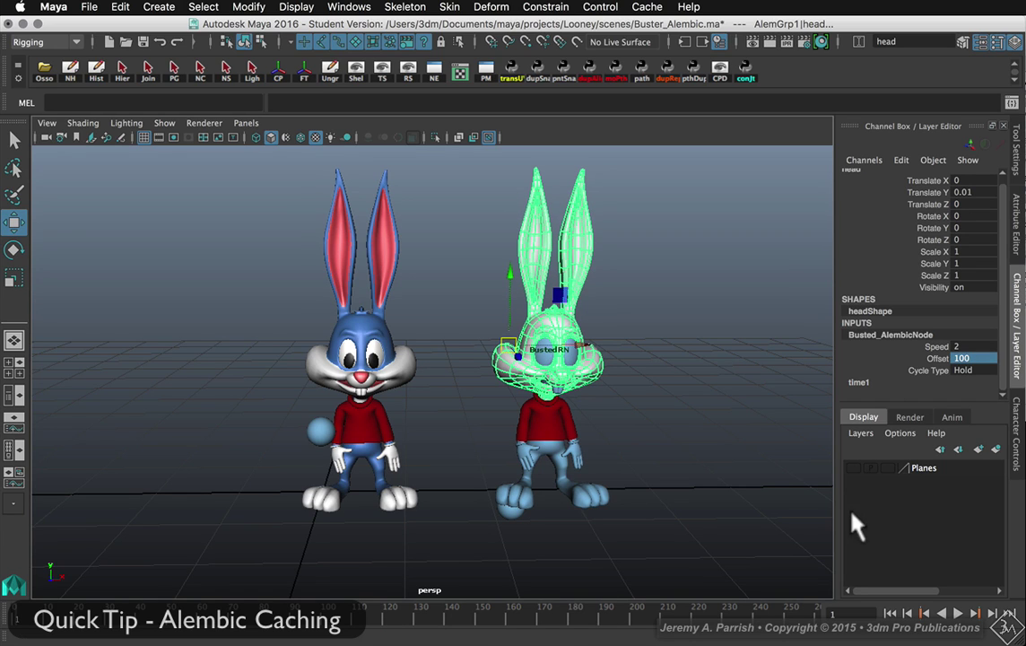
Step: Play the animation to compare the offset cached rabbit with the original, and stop it
click(954, 613)
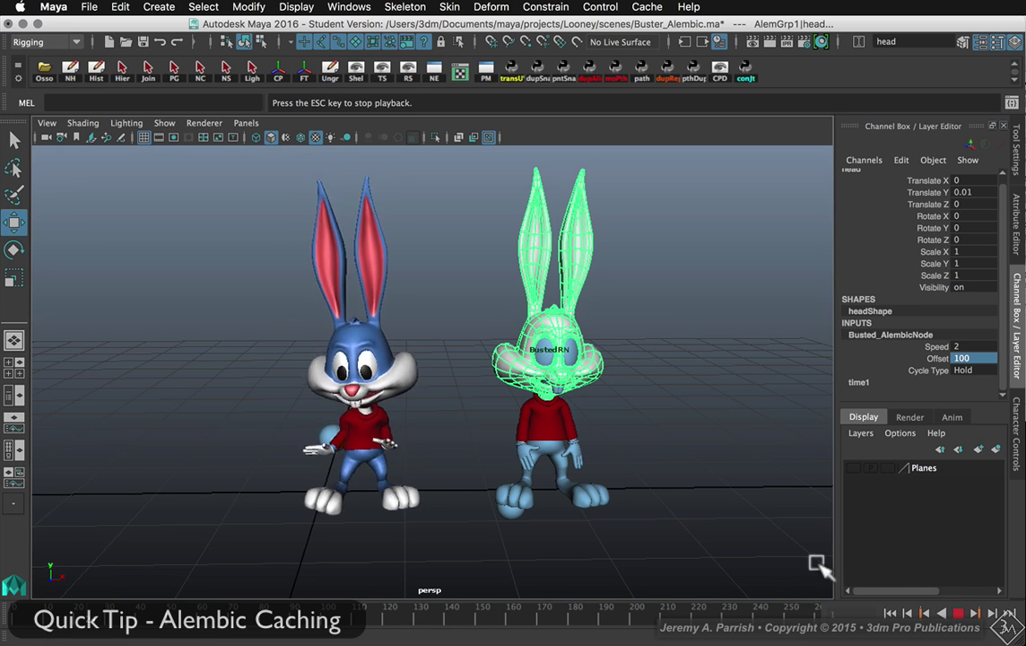
click(764, 556)
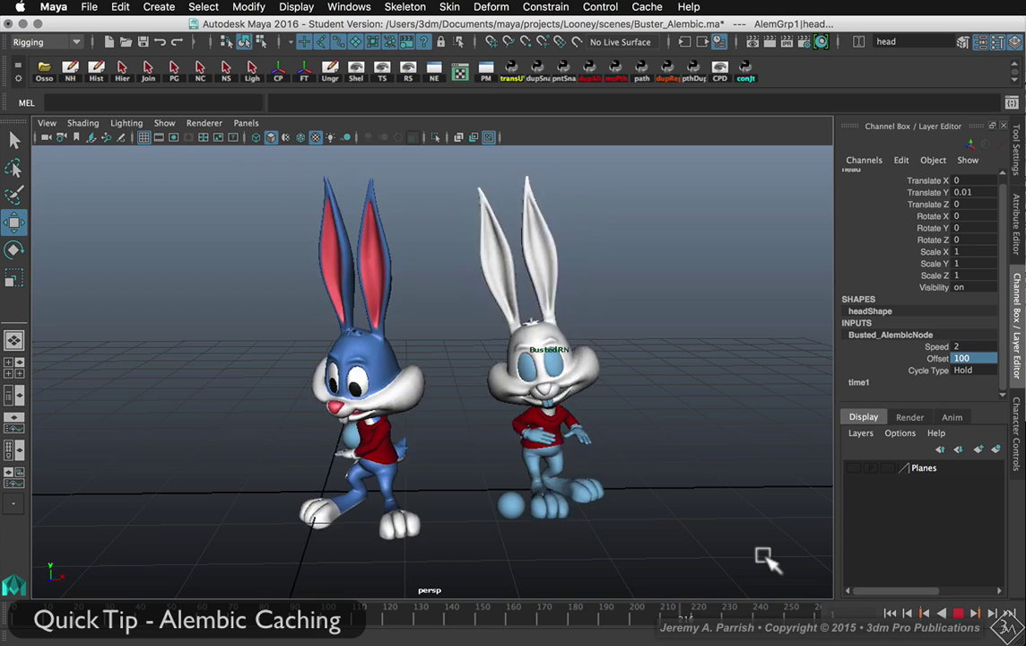
click(772, 563)
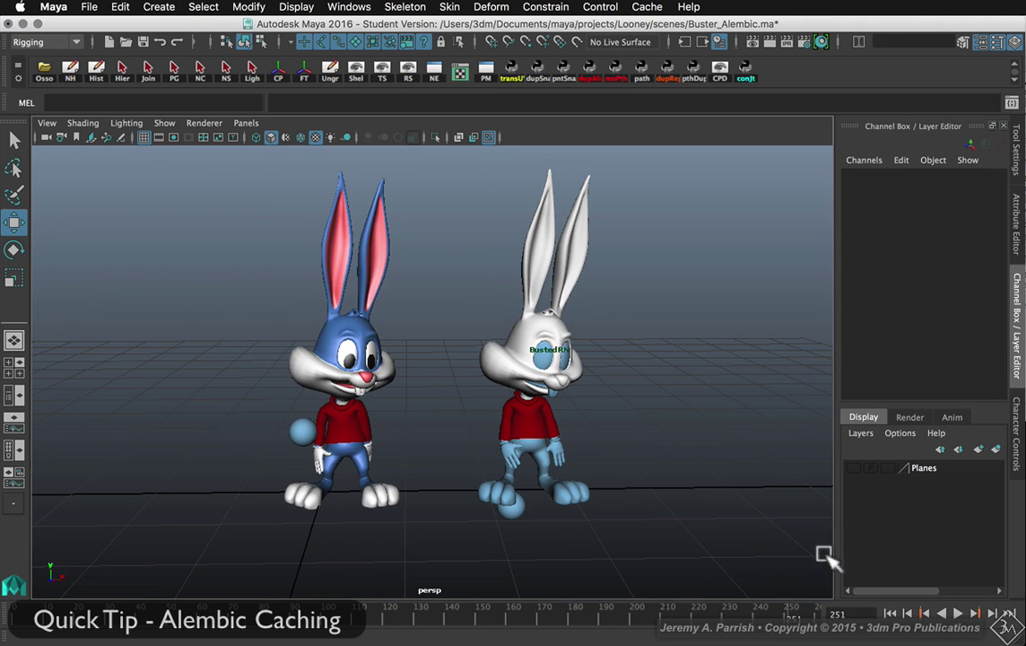
Step: From the first frame, set the Speed of the cached head's Busted_AlembicNode to 0.9 and play the animation briefly to check it
click(888, 612)
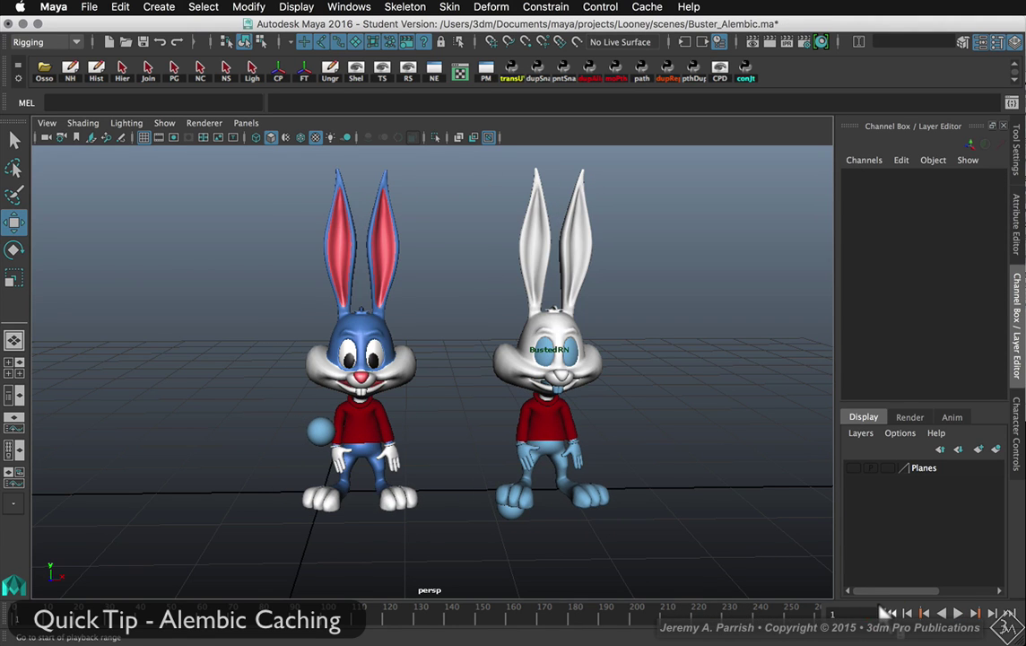
click(603, 381)
click(896, 341)
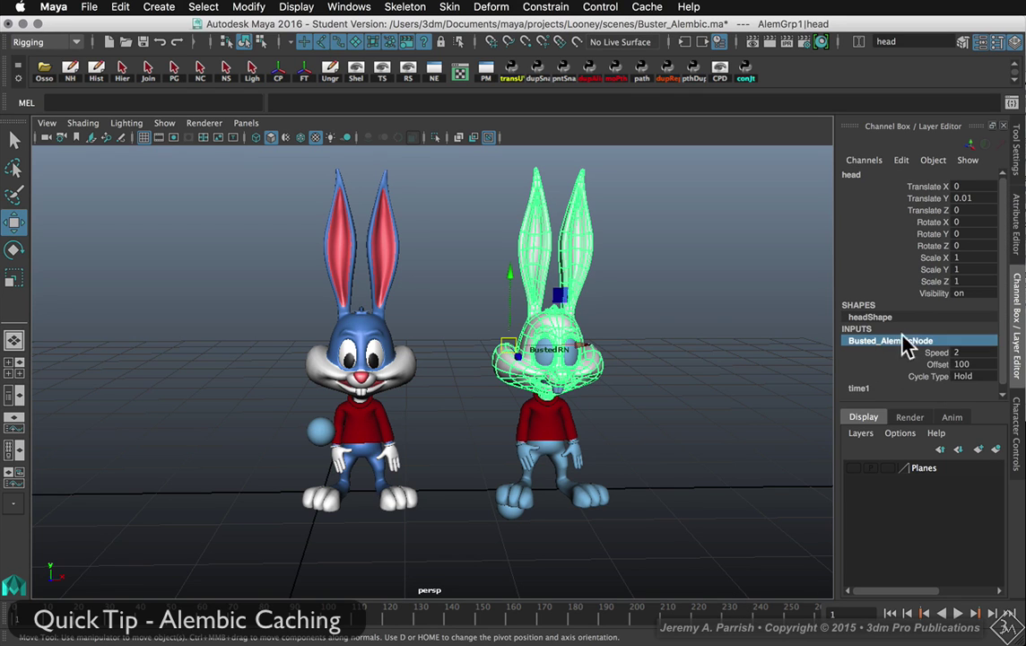
click(966, 353)
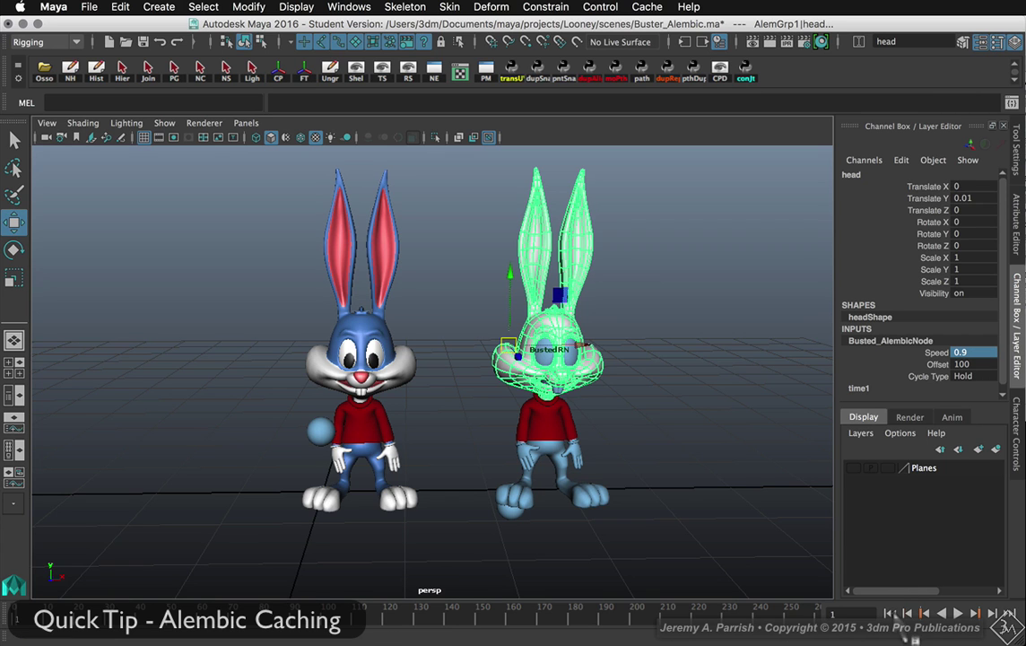
click(955, 612)
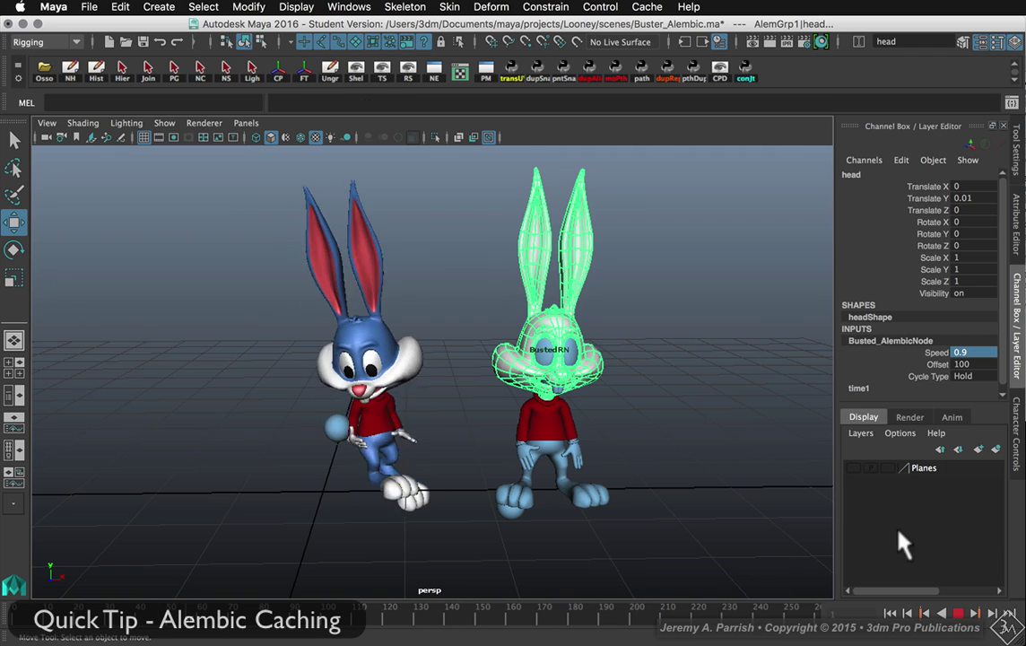
key(Escape)
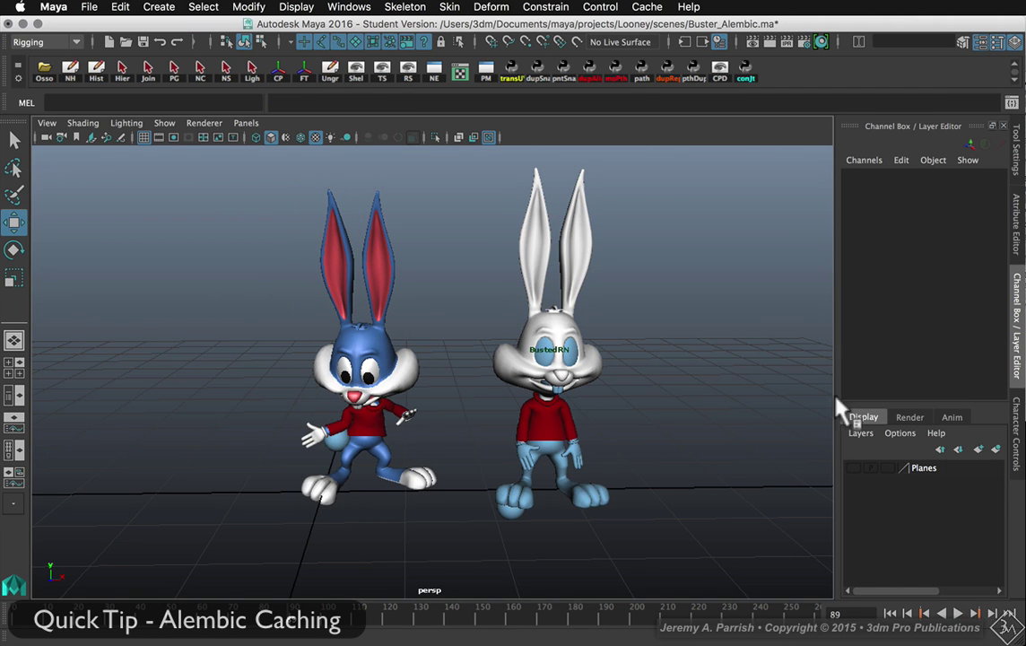
Step: Set the Offset of the cached head's Busted_AlembicNode to 0 and play the animation from the first frame
click(522, 324)
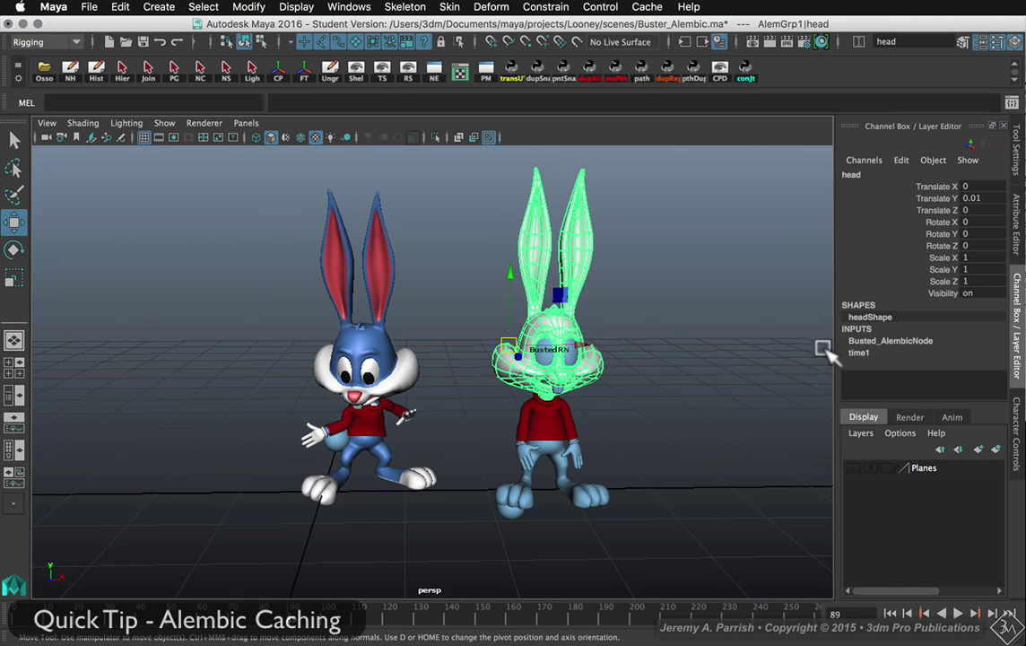
click(860, 340)
click(982, 363)
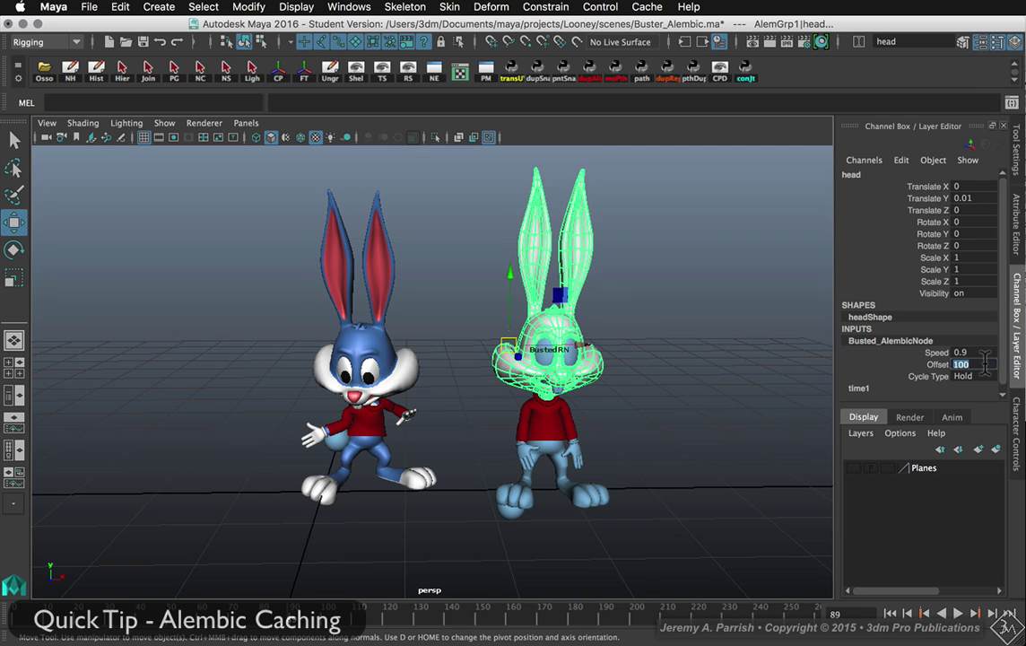
text(0)
key(Return)
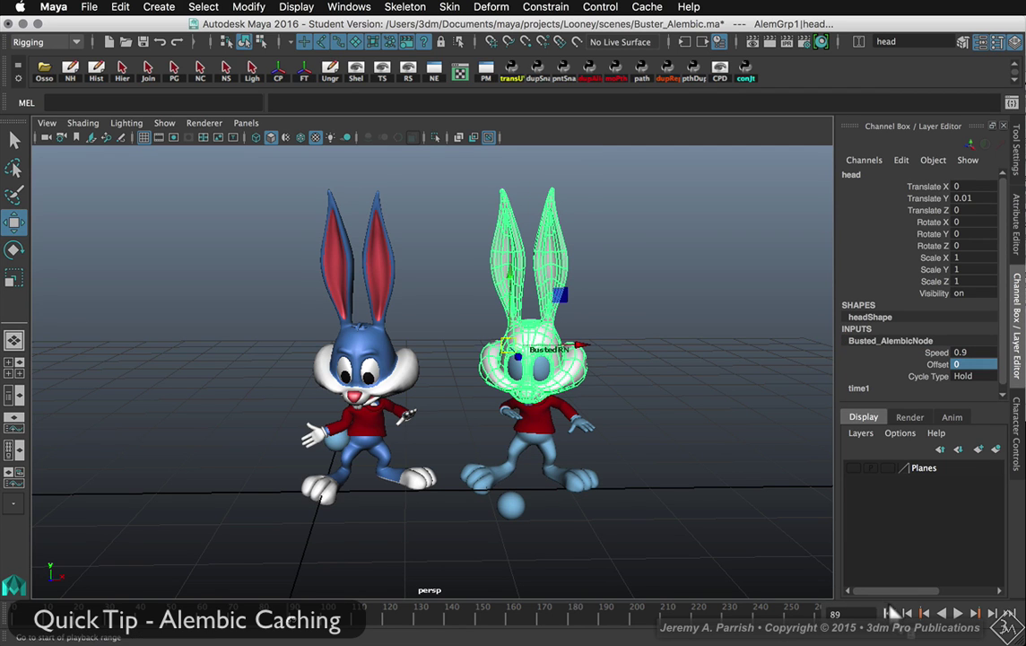
click(957, 613)
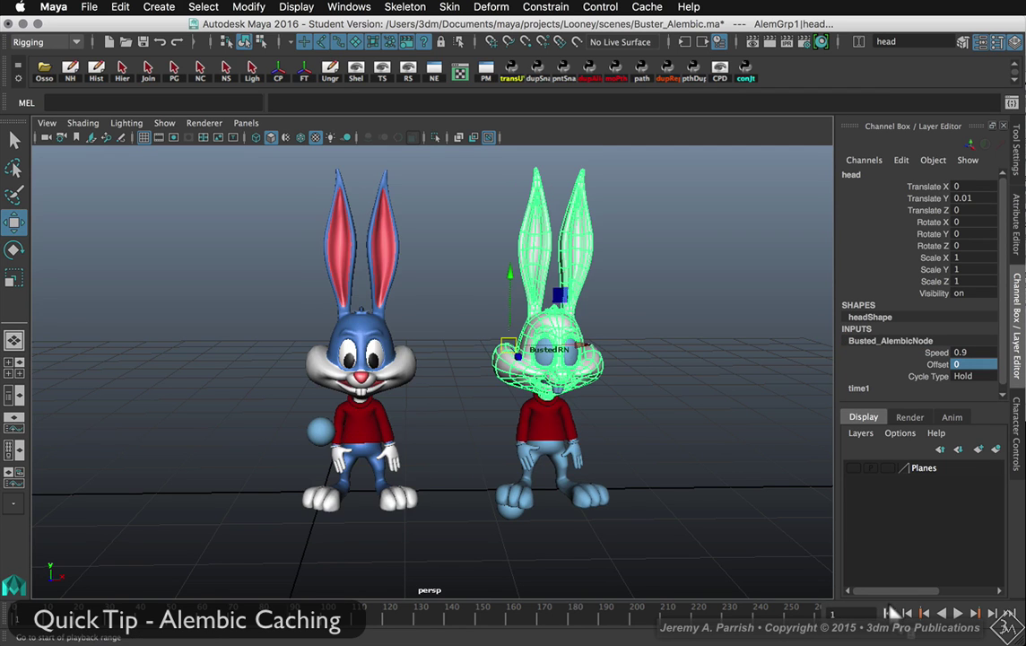
click(712, 554)
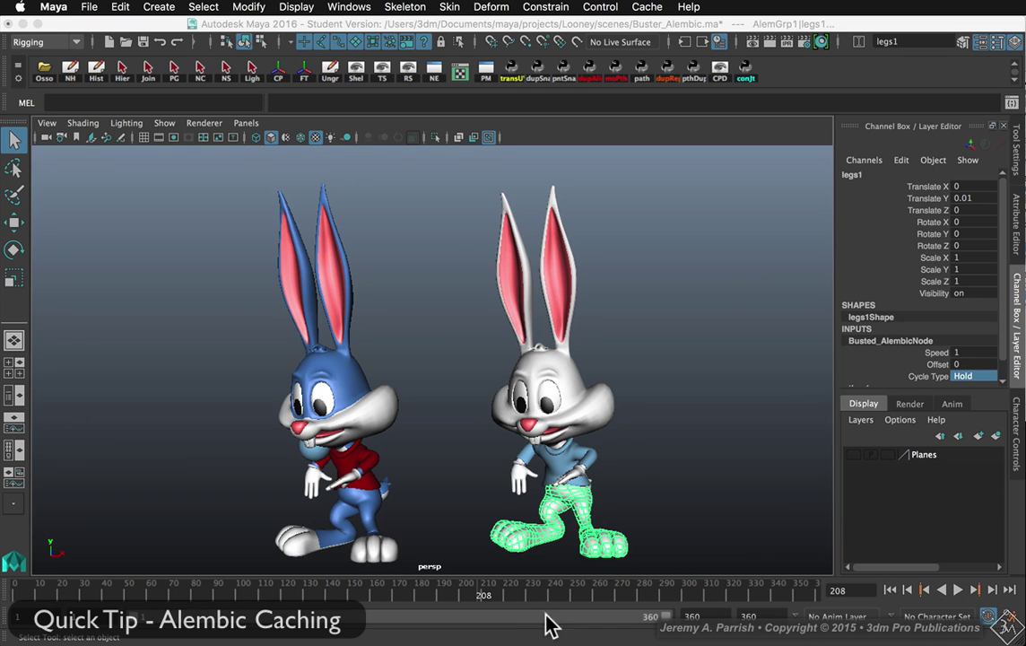
Step: Play the animation and scrub to frame 277 to examine how the Hold cycle type behaves past the cache's end
key(alt+v)
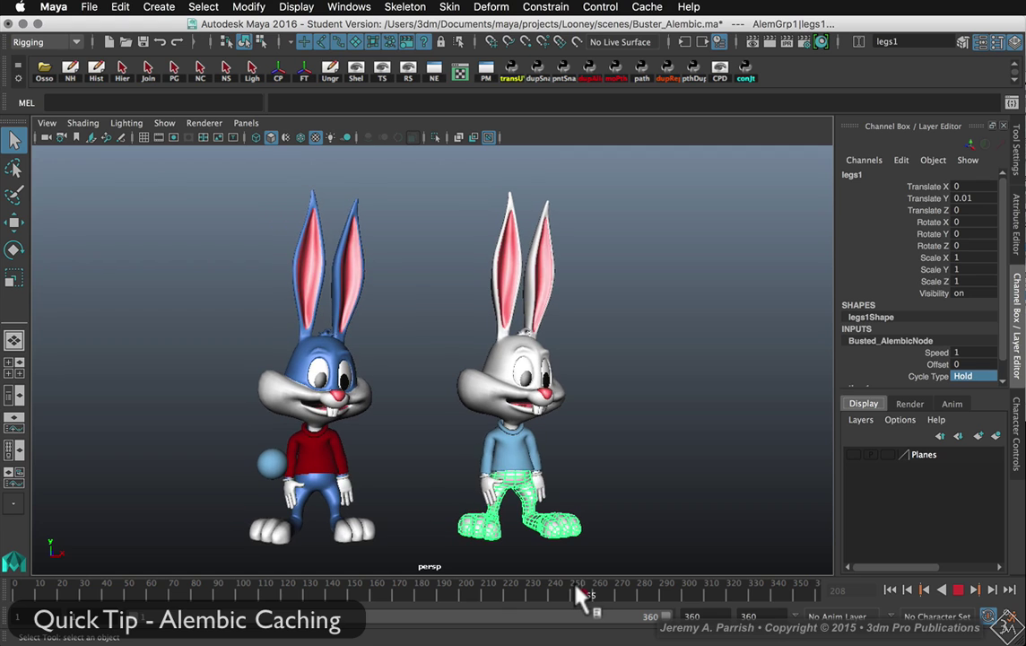
key(alt+v)
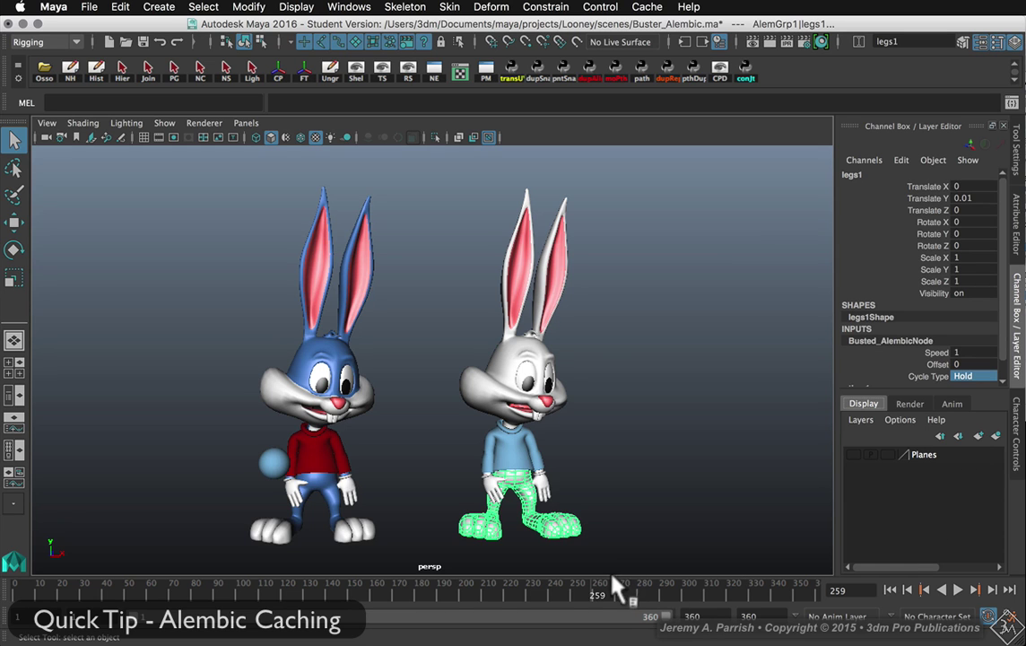
key(alt+v)
mouse_move(597, 583)
mouse_down()
mouse_move(650, 585)
mouse_move(566, 581)
mouse_move(600, 586)
mouse_move(566, 578)
mouse_move(578, 574)
mouse_move(550, 559)
mouse_move(636, 568)
mouse_up()
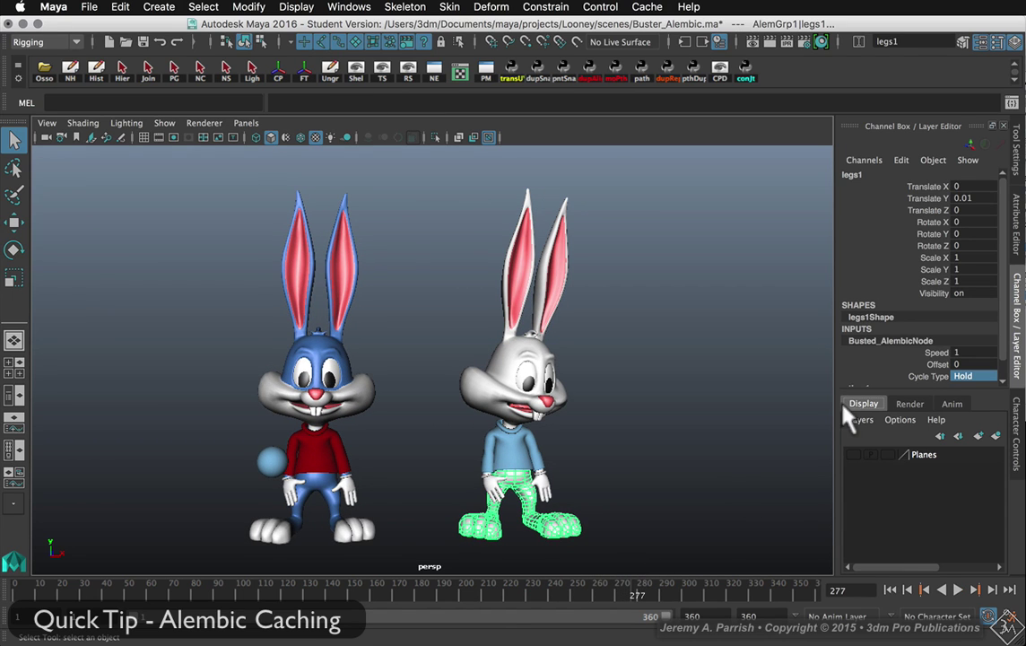
Step: Set the Cycle Type of Busted_AlembicNode to Loop, play the animation and scrub back to frame 221
click(980, 376)
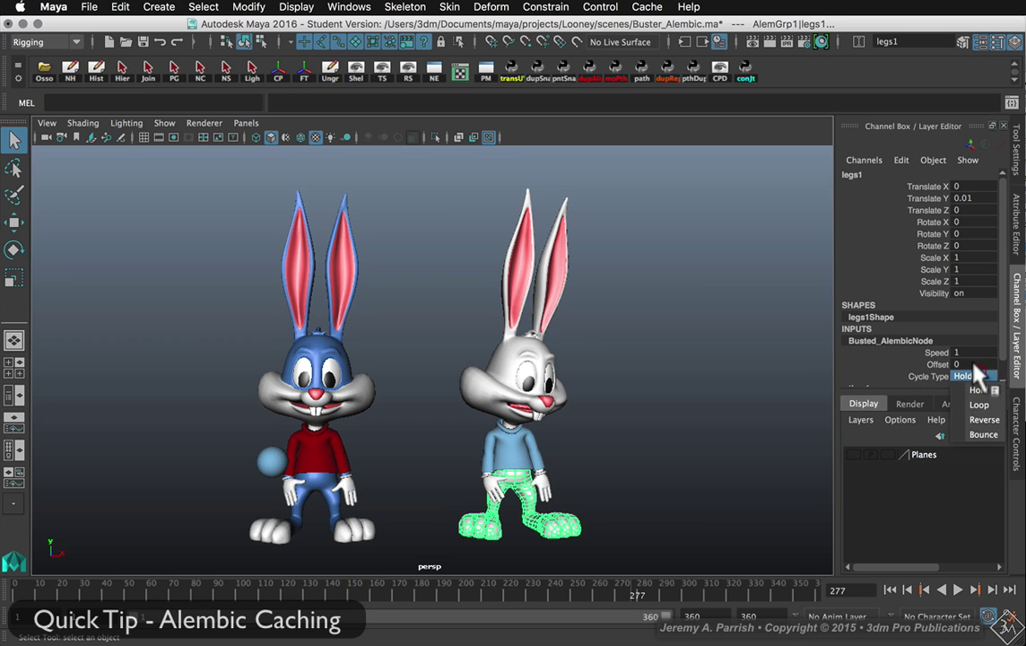
click(983, 409)
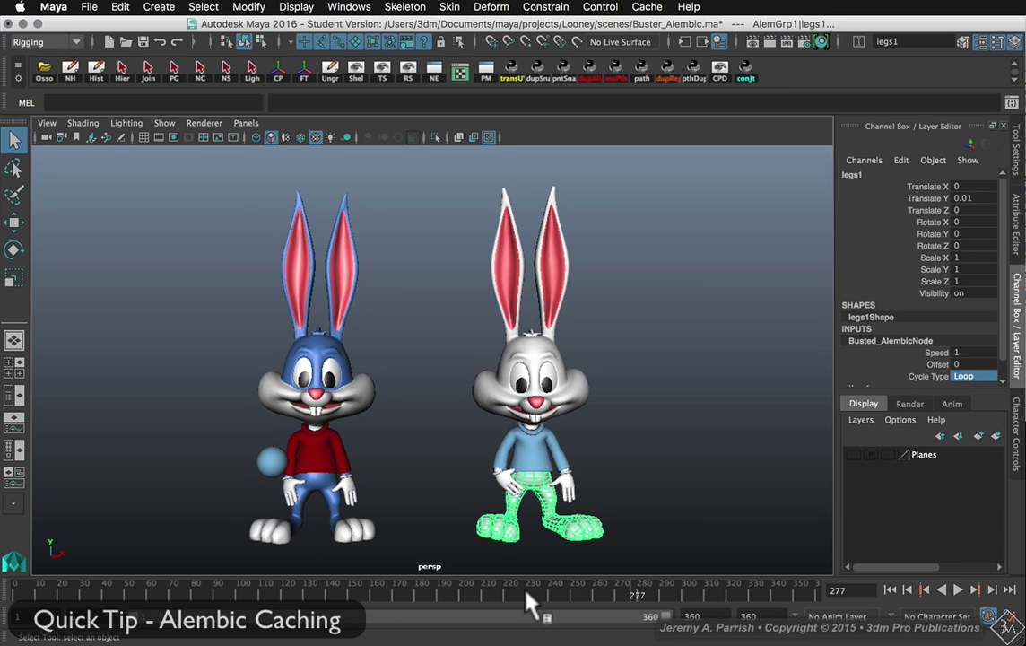
key(alt+v)
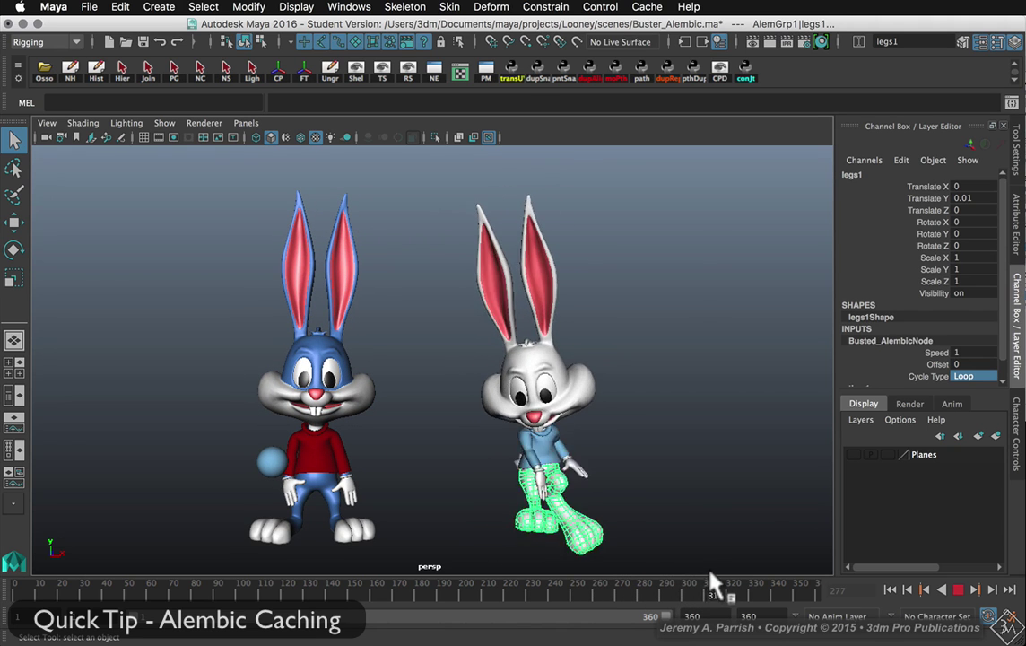
drag(549, 596, 512, 596)
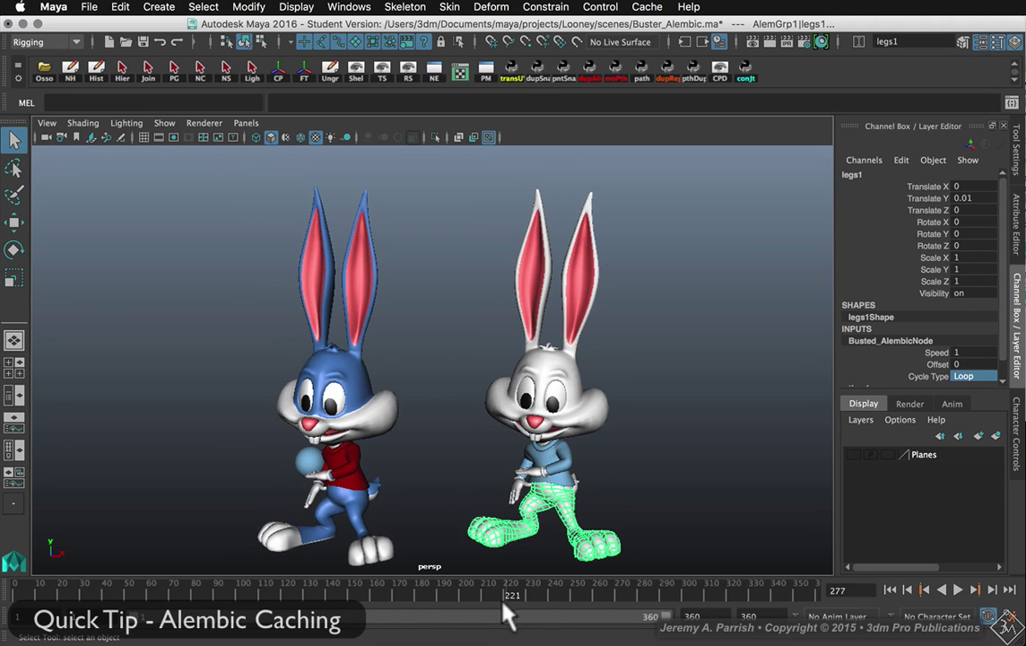
Step: Set the Cycle Type of Busted_AlembicNode to Reverse and scrub from the start to frame 270 to check the motion
click(964, 376)
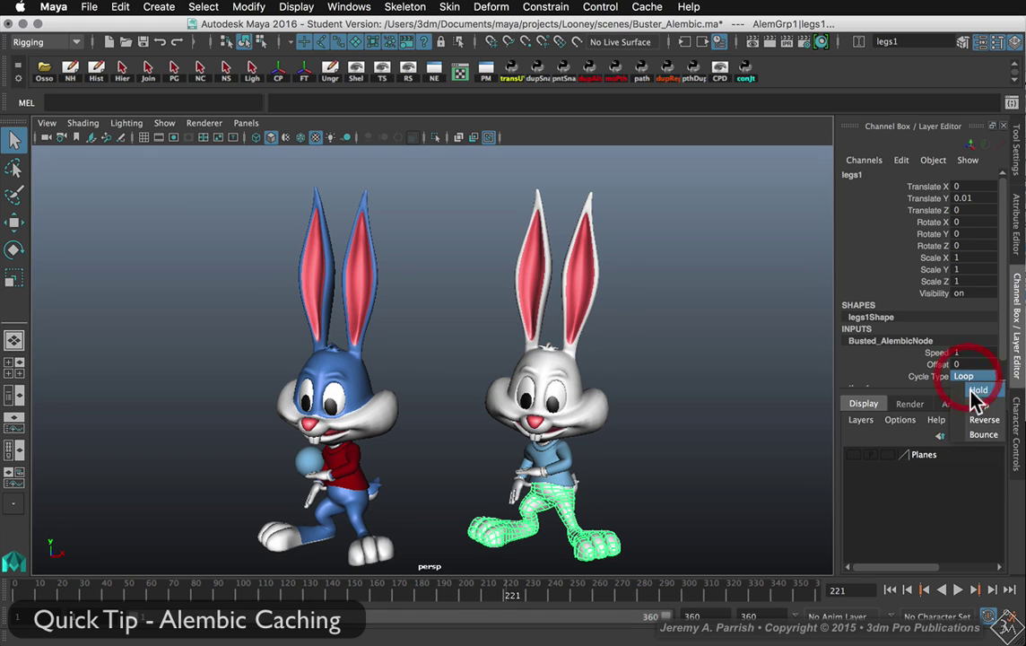
click(983, 422)
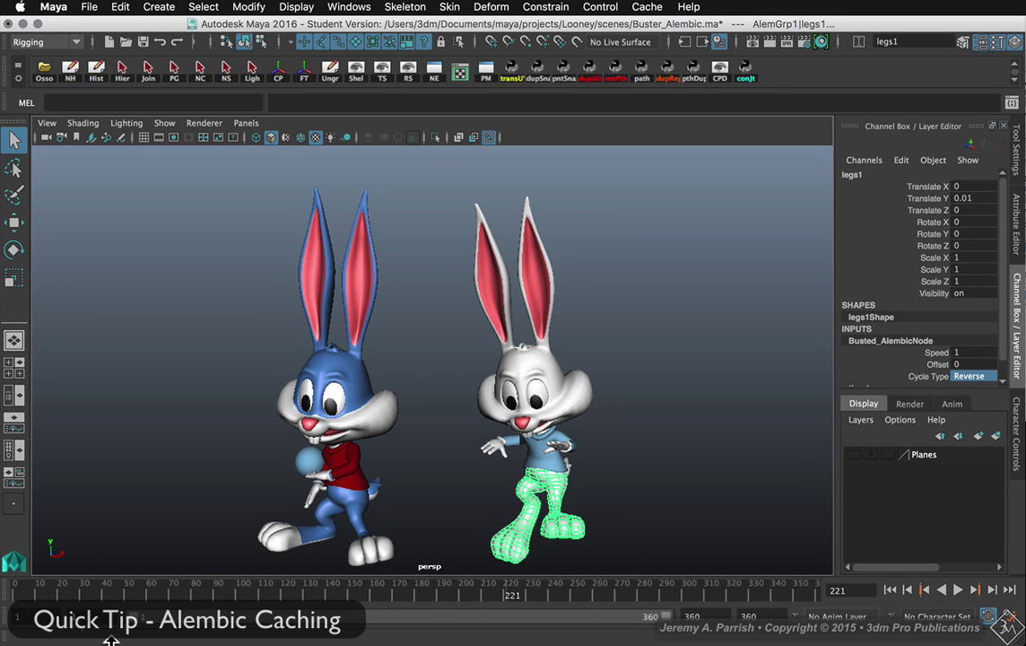
drag(18, 592, 618, 579)
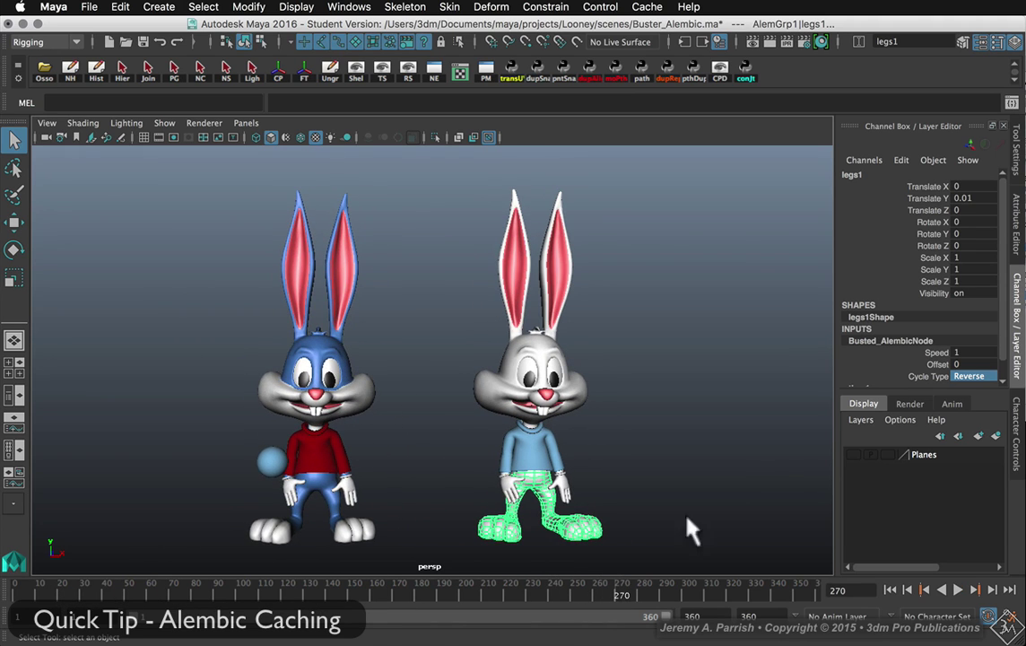
Step: Set the Cycle Type of Busted_AlembicNode to Bounce and scrub through to frame 345 to check the motion
click(968, 377)
click(987, 435)
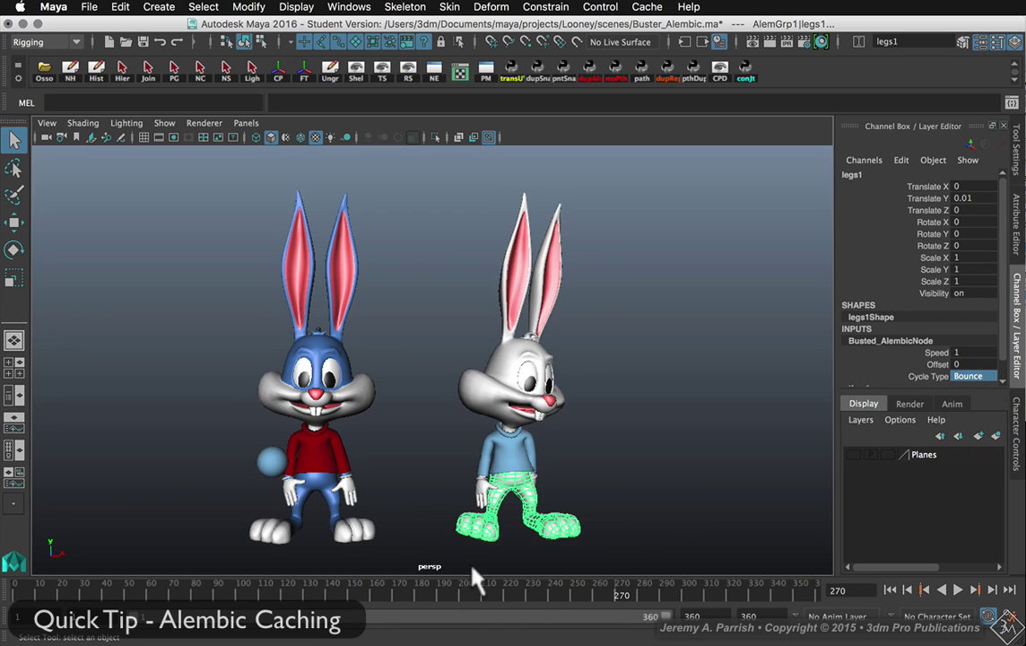
drag(419, 579, 776, 584)
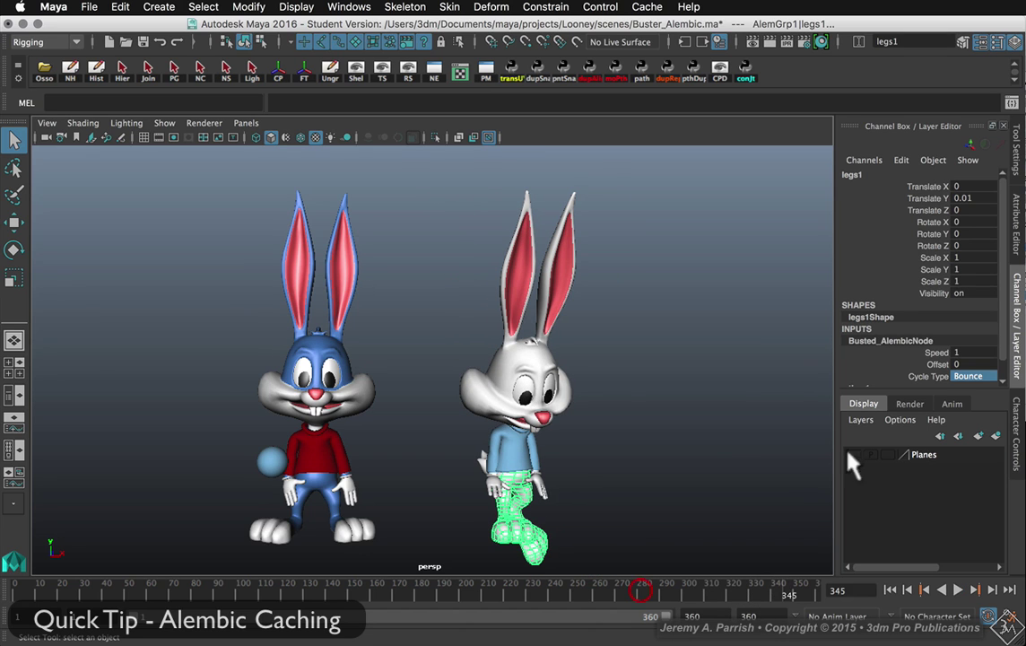
Step: Set the Cycle Type of Busted_AlembicNode to Hold and scrub back to frame 27
click(957, 376)
click(964, 392)
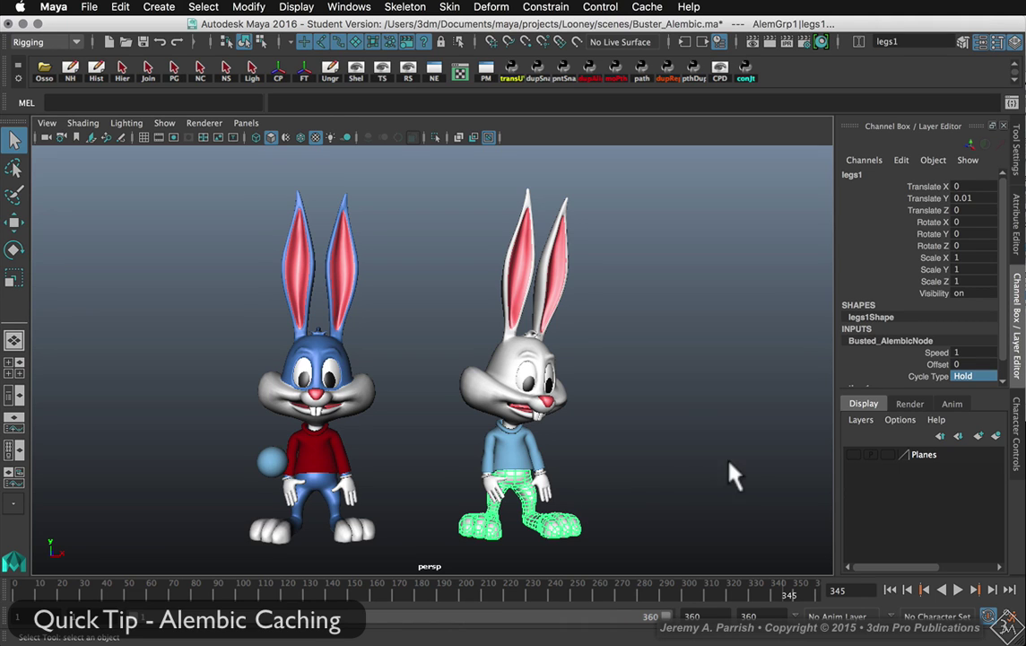
drag(185, 593, 72, 592)
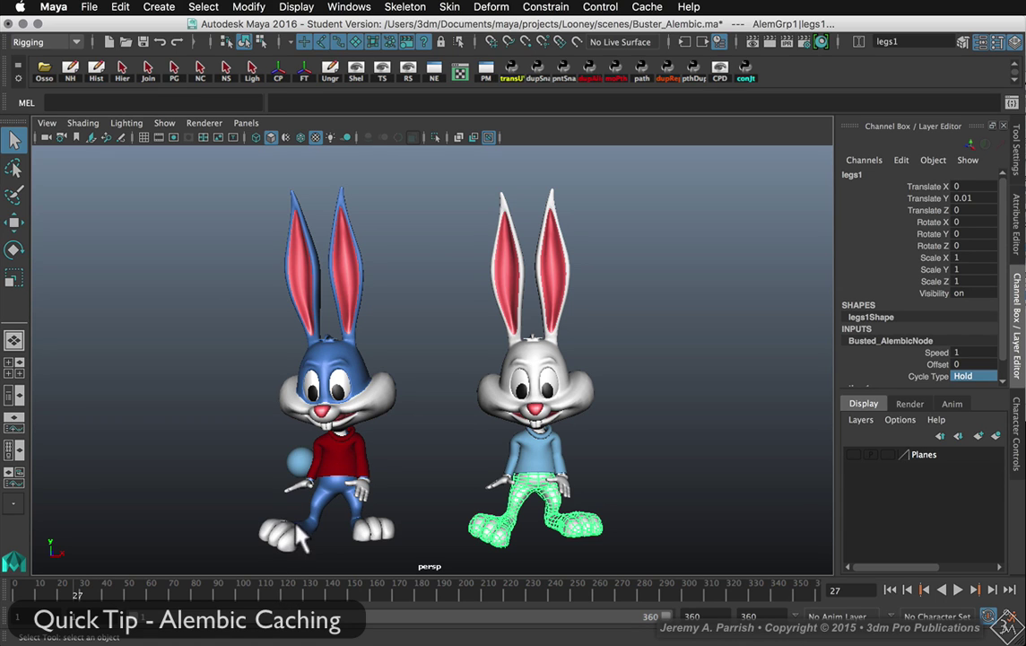
Step: Select the original rabbit's legs and the cached rabbit's shirt in turn to compare their input nodes
click(387, 526)
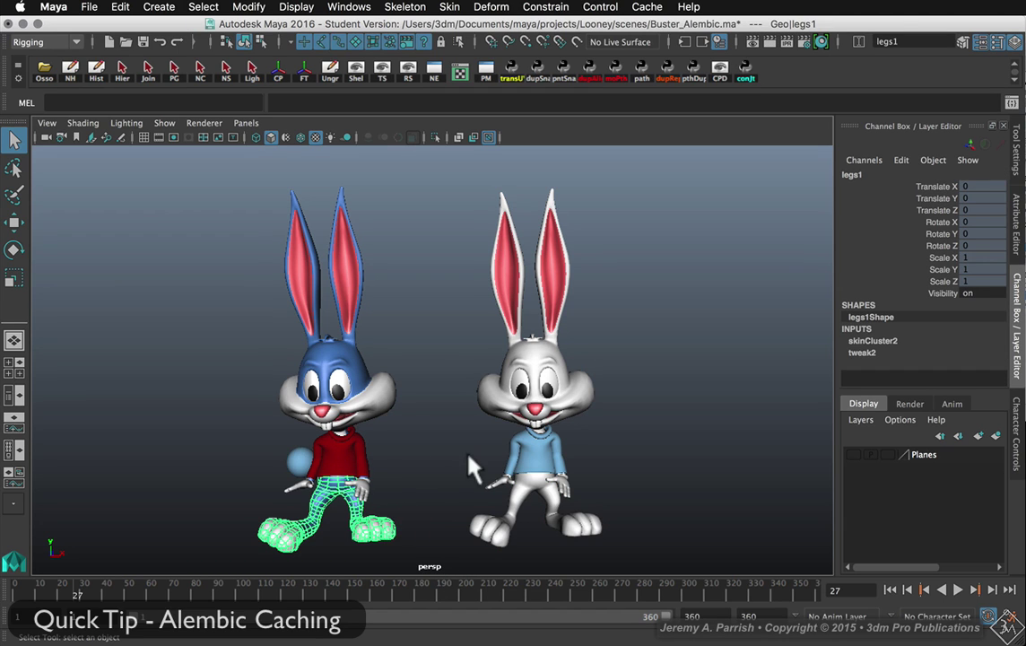
click(538, 457)
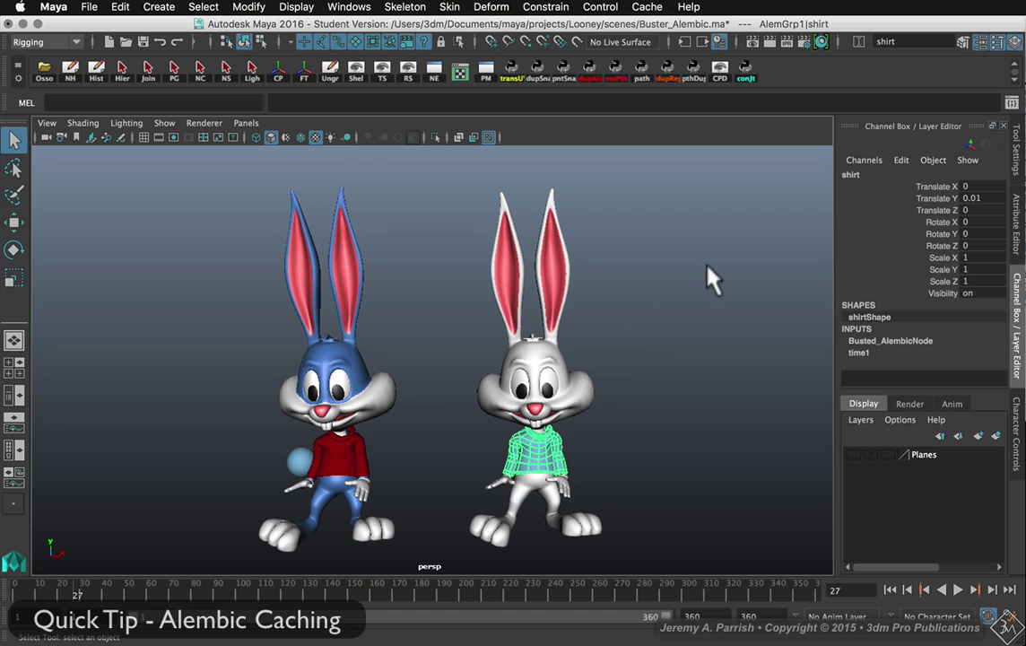
Step: Select the cached rabbit's whole group and set the Z translation to 0 in the Duplicate Special options
key(Up)
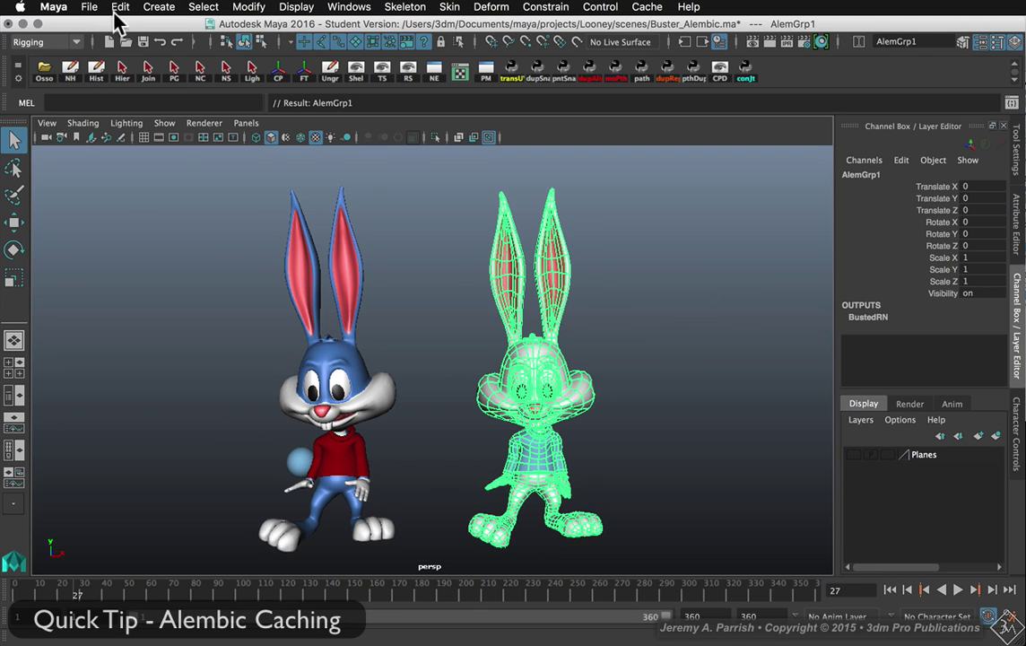
click(63, 7)
mouse_move(119, 7)
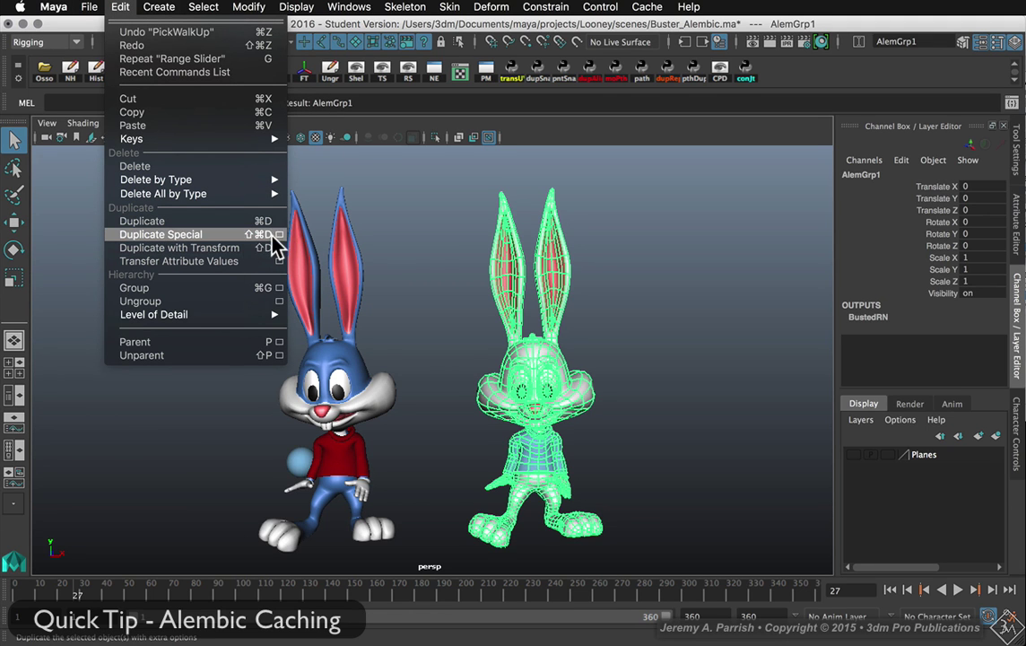
click(279, 234)
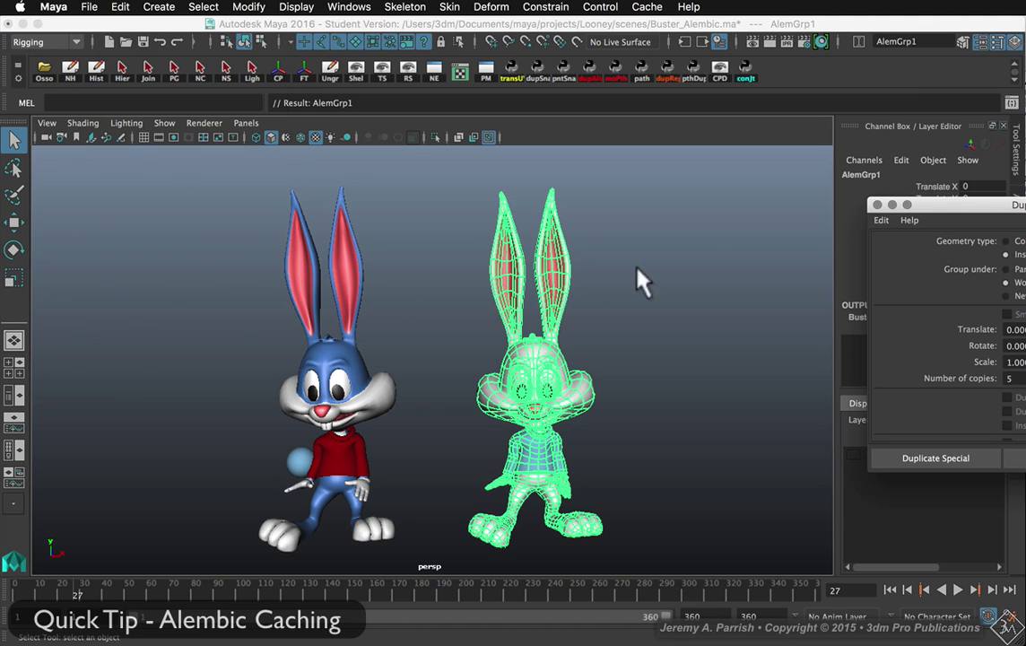
drag(967, 205, 685, 165)
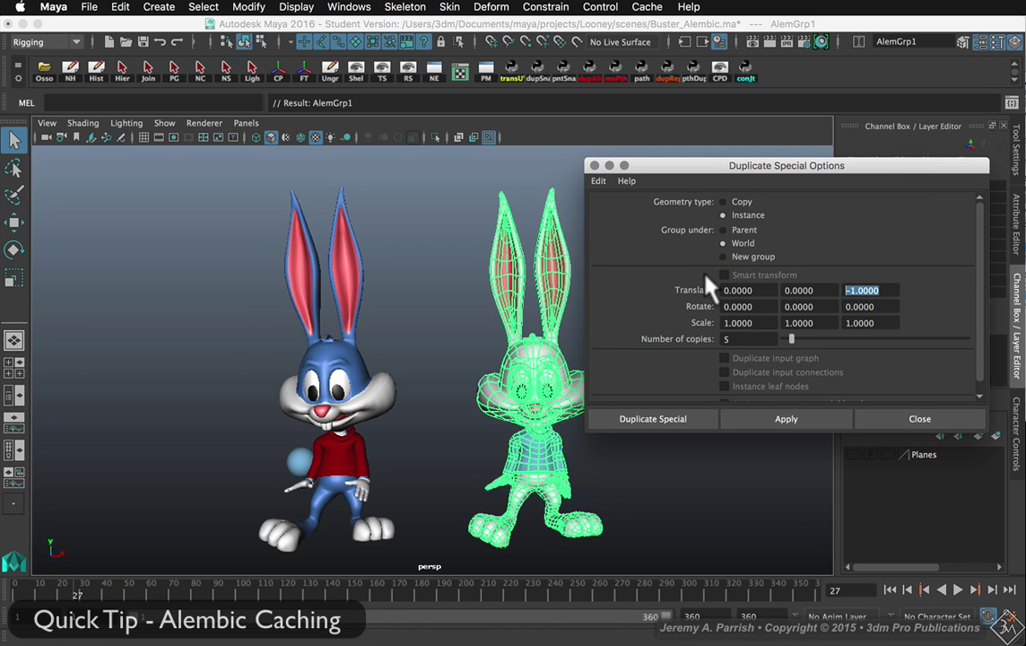
text(0)
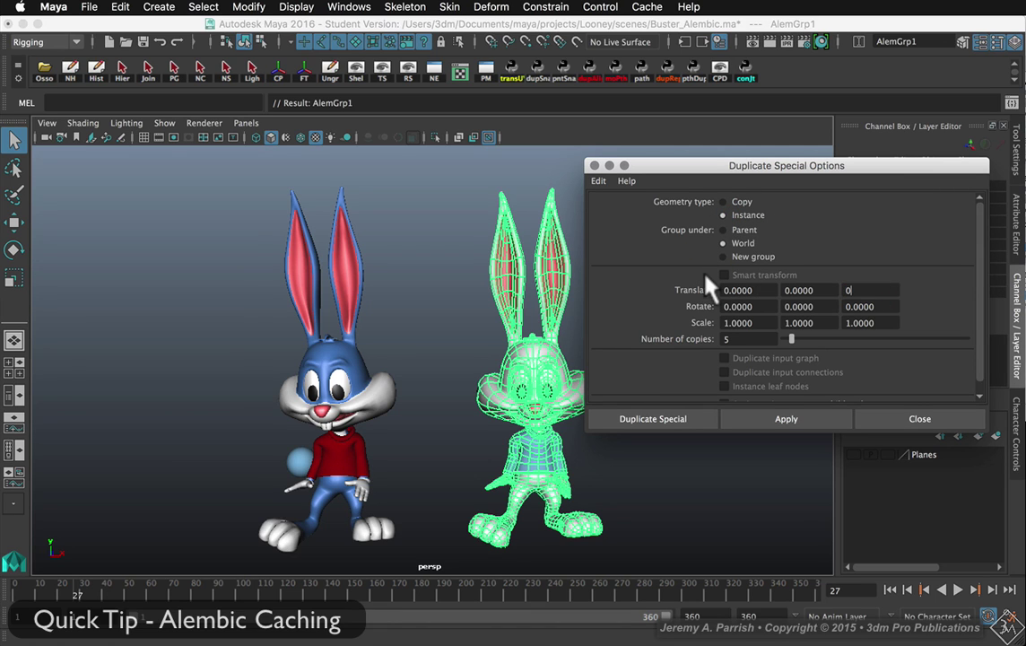
Step: Set the Duplicate Special X translation to 2 and create five instances of the cached rabbit group
click(756, 290)
drag(741, 177, 742, 145)
text(1)
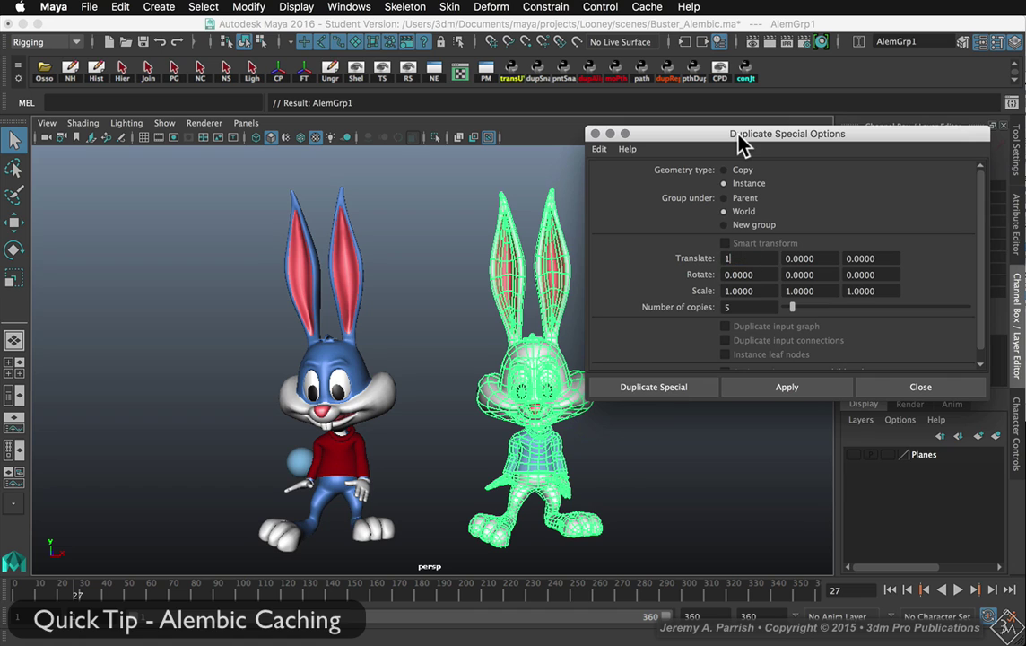
key(Tab)
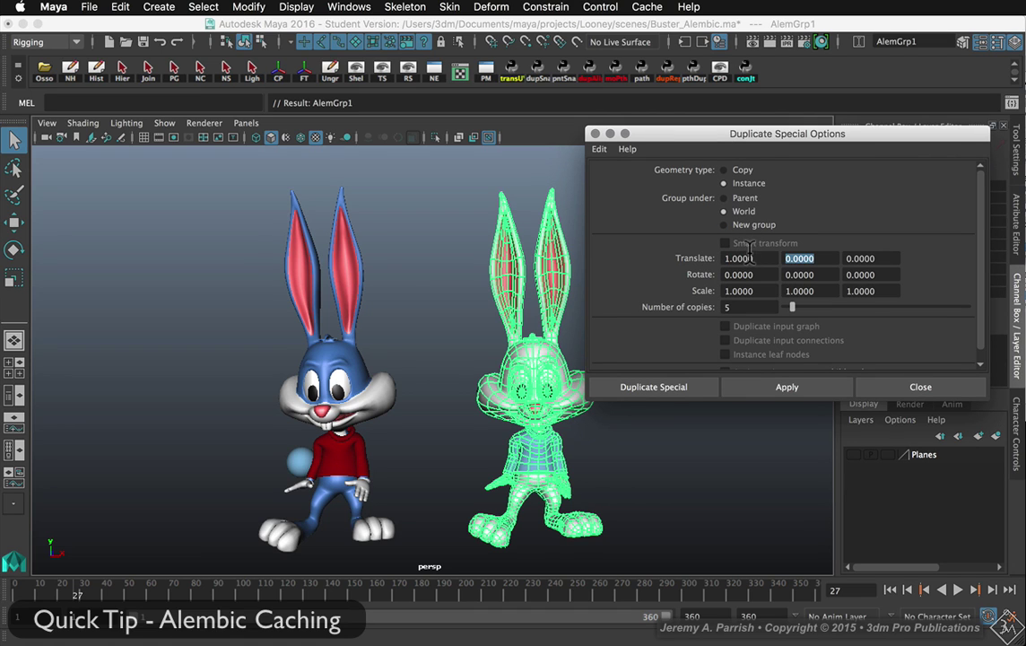
click(751, 257)
text(2)
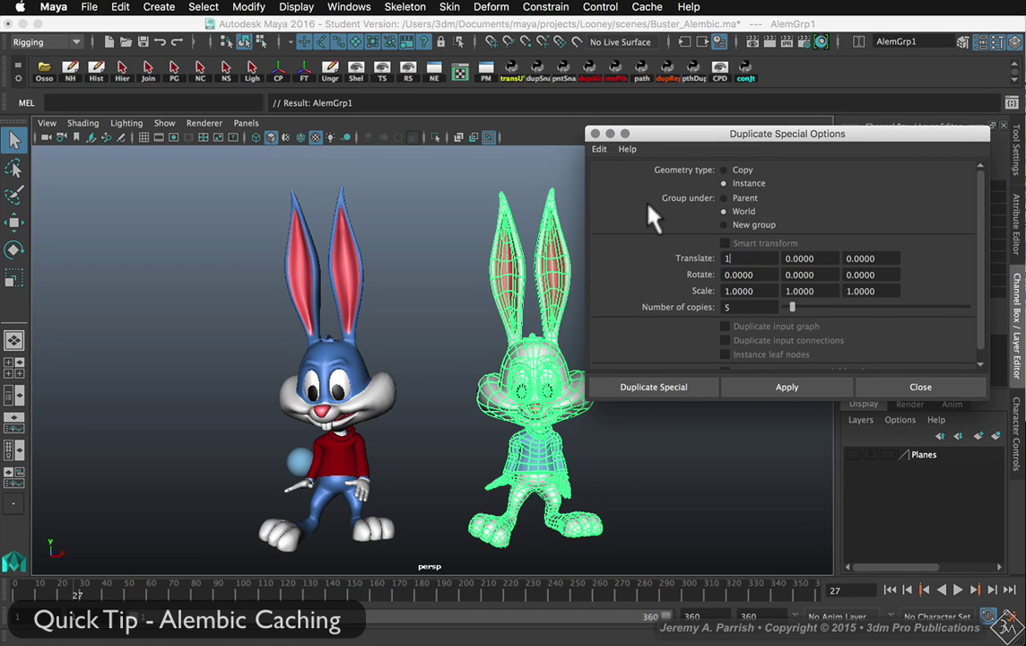
key(Tab)
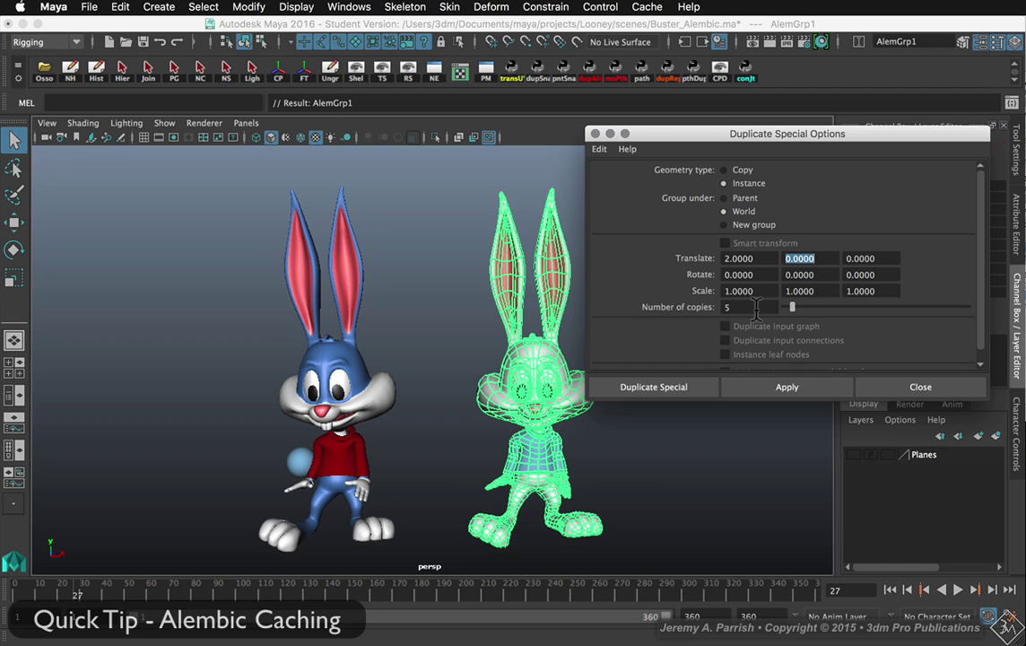
click(750, 392)
click(870, 393)
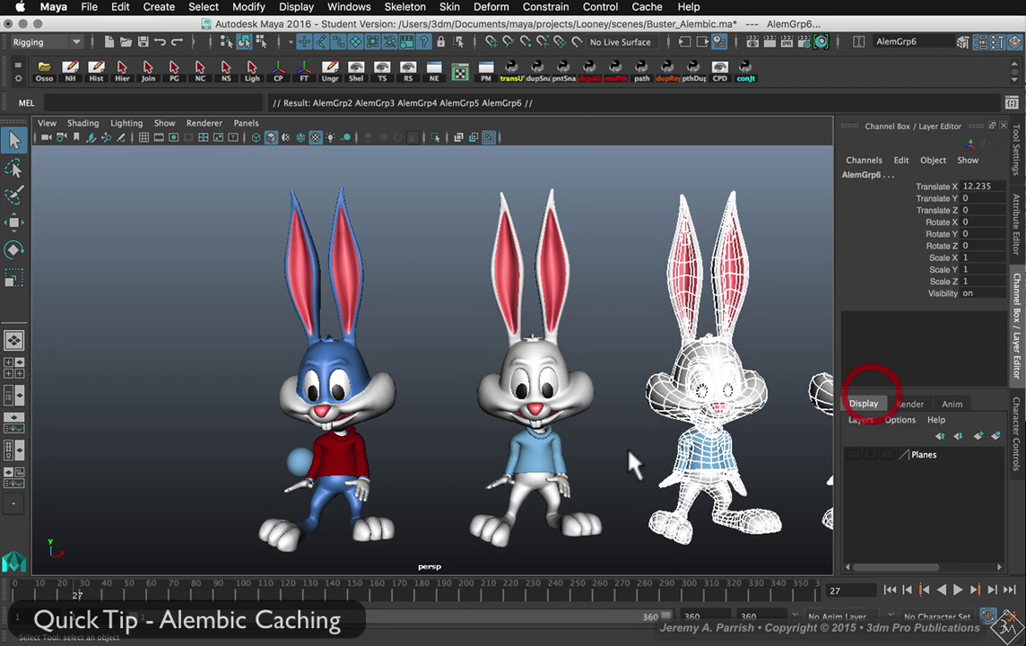
Step: Play the animation from the first frame to check the whole row of instanced rabbits, stop it and clear the selection
scroll(442, 464, up, 3)
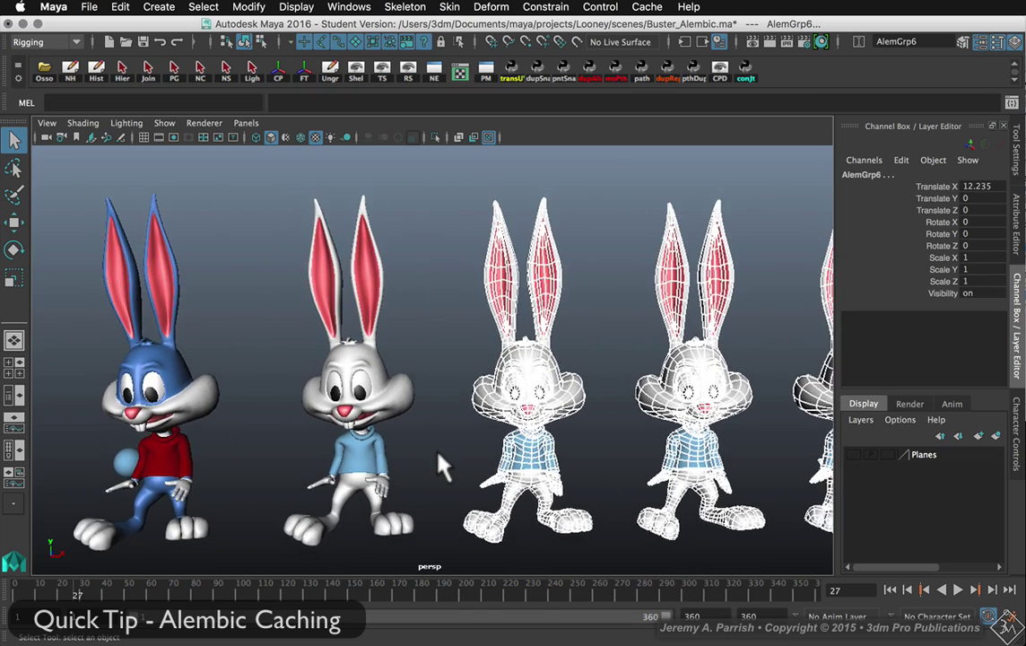
alt+right_drag(443, 465, 328, 453)
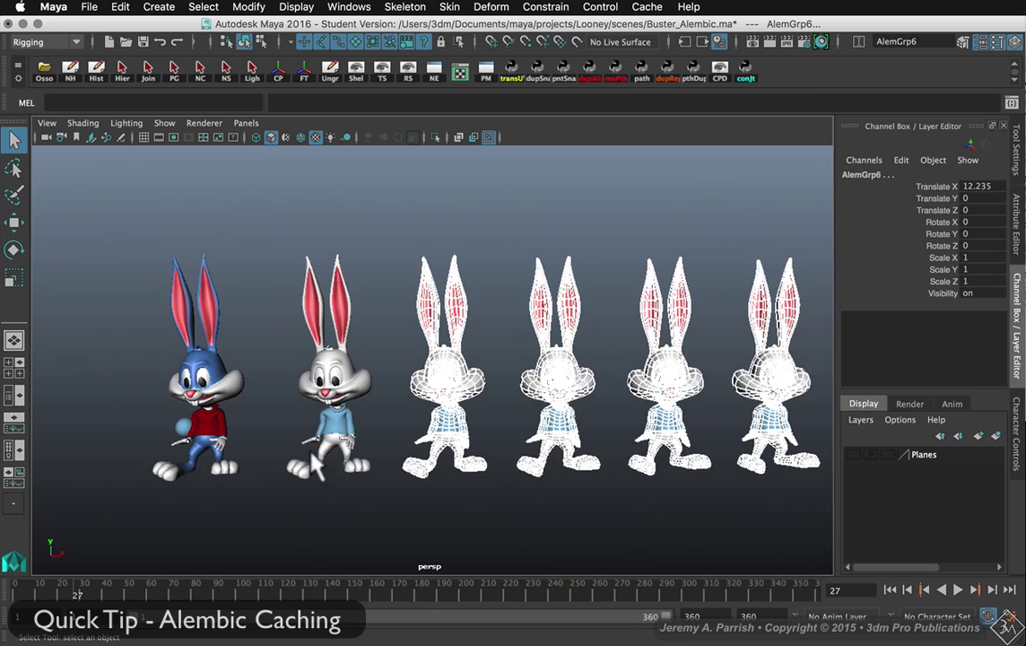
alt+middle_drag(314, 466, 301, 465)
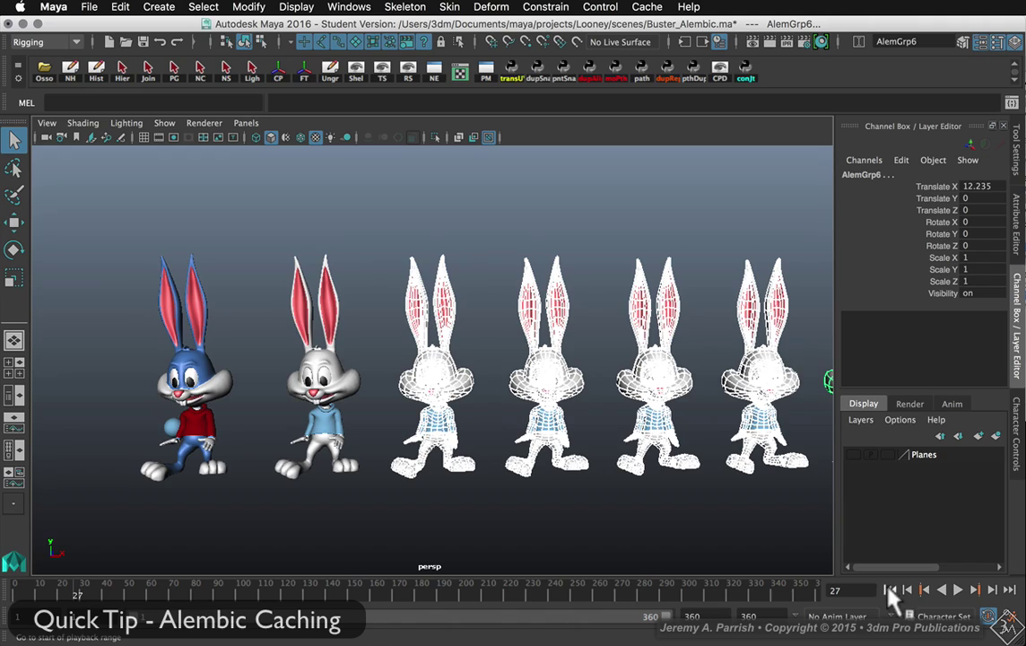
click(890, 589)
click(956, 589)
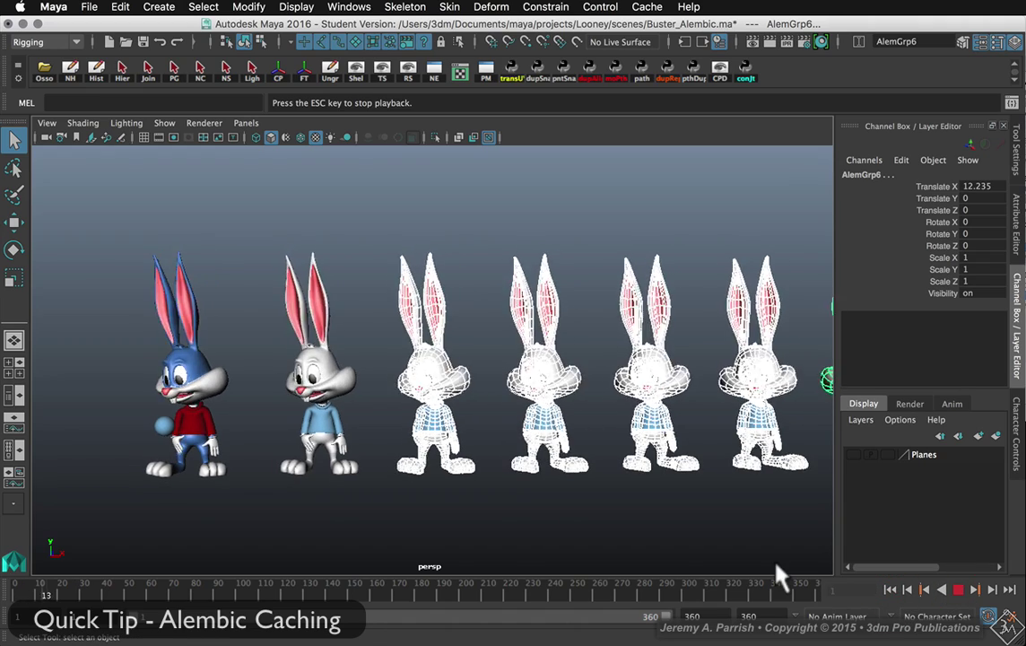
alt+middle_drag(749, 551, 646, 542)
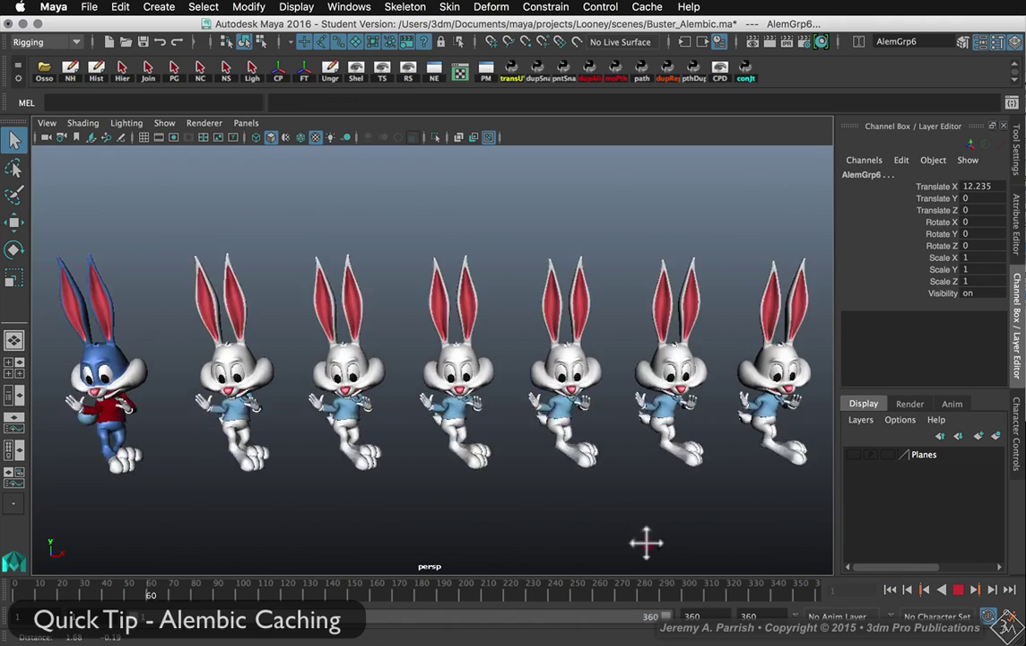
scroll(641, 543, down, 2)
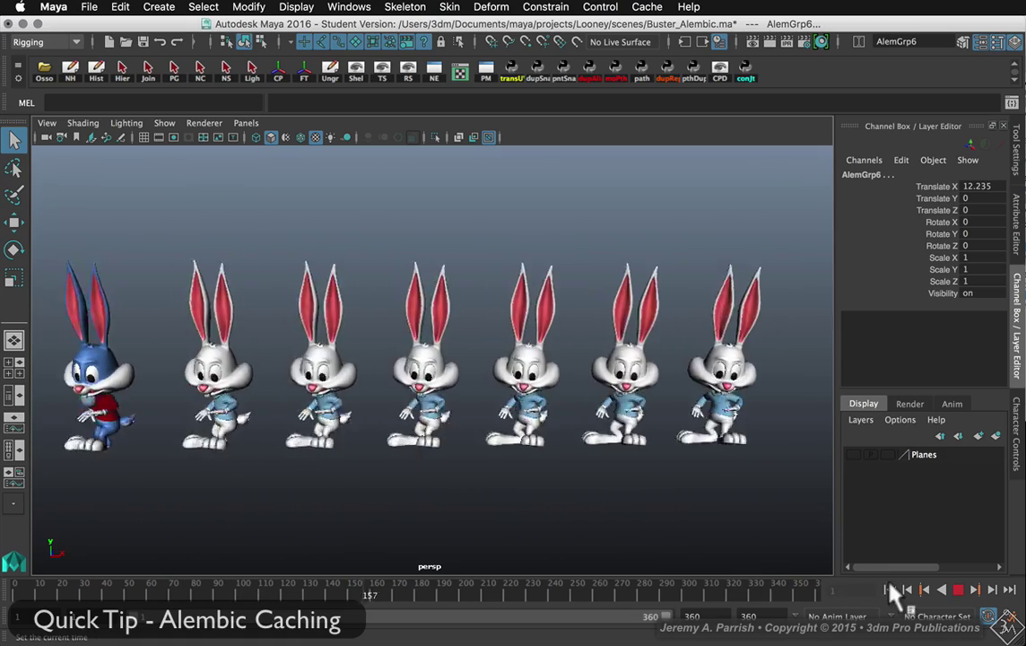
click(958, 589)
click(625, 491)
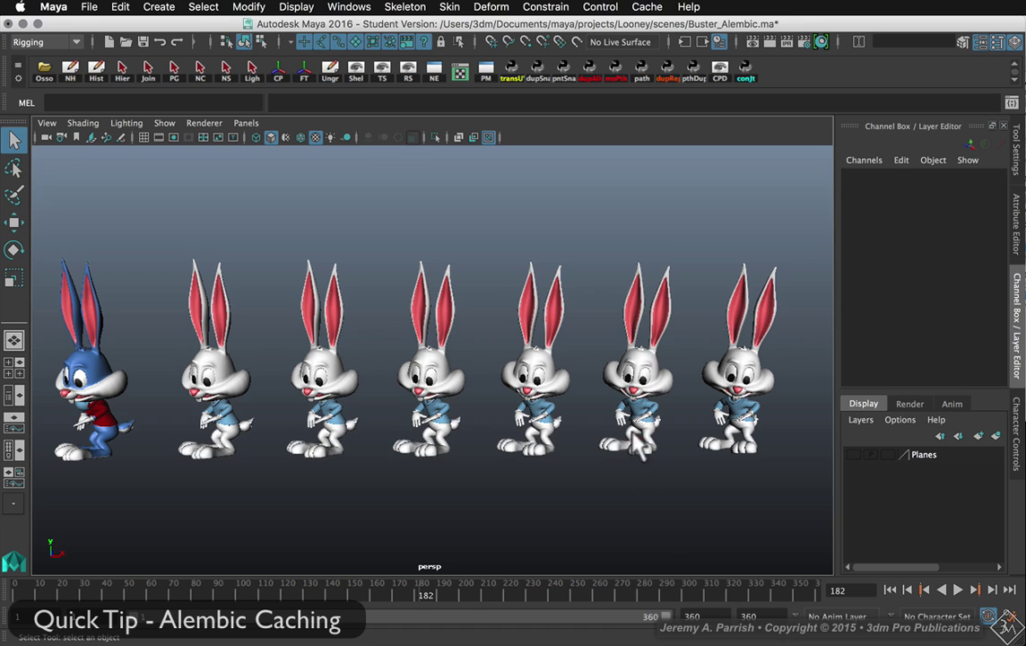
Step: Select an instanced rabbit's legs and set the Speed of Busted_AlembicNode to 0.95
click(633, 436)
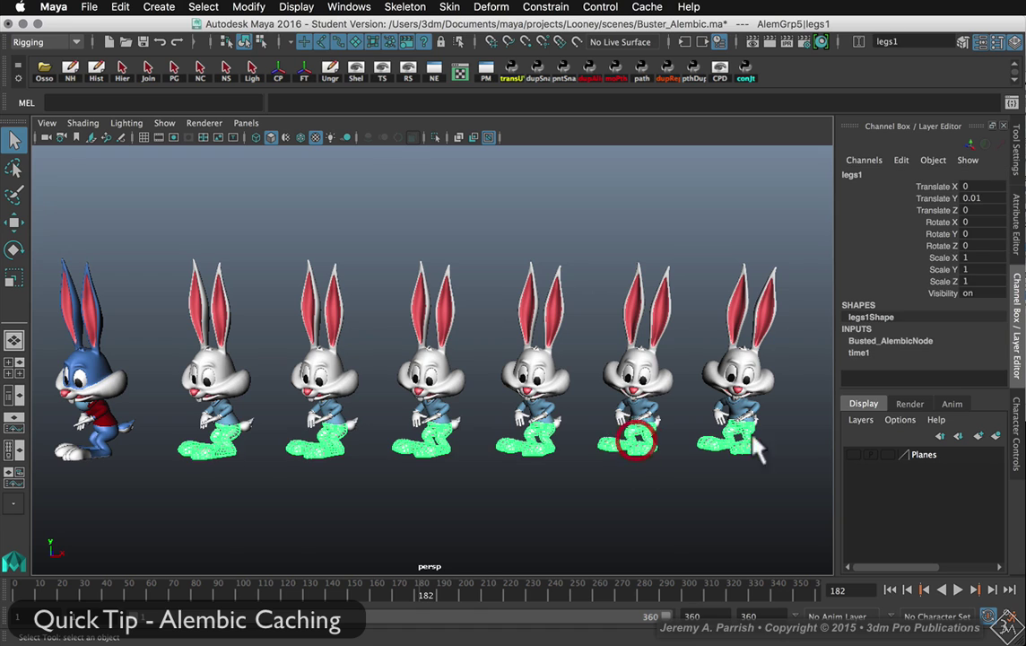
click(897, 341)
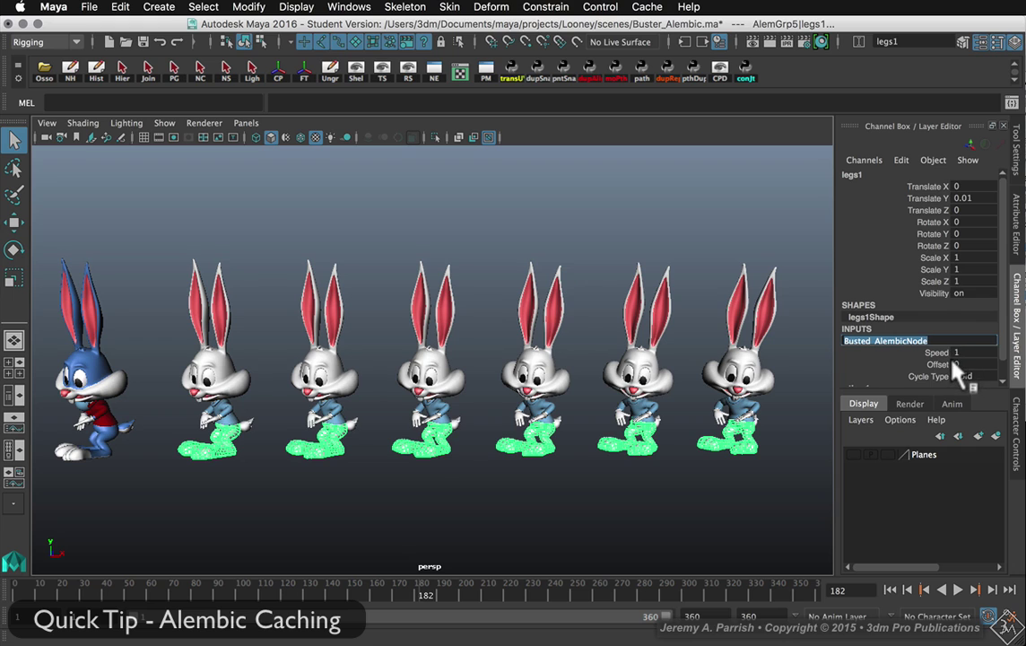
scroll(953, 362, down, 1)
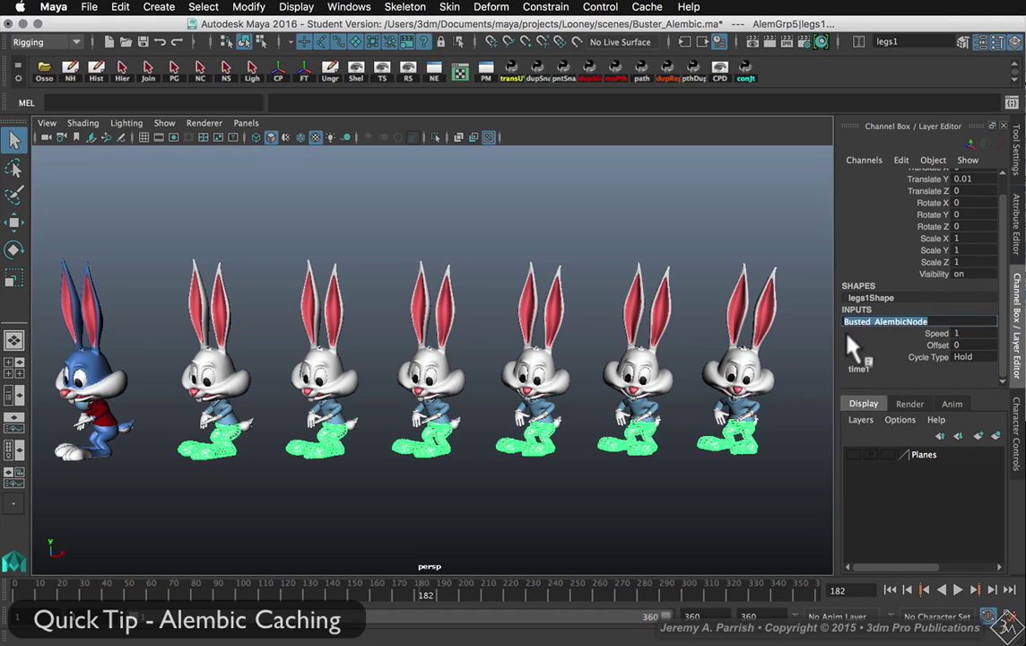
click(957, 333)
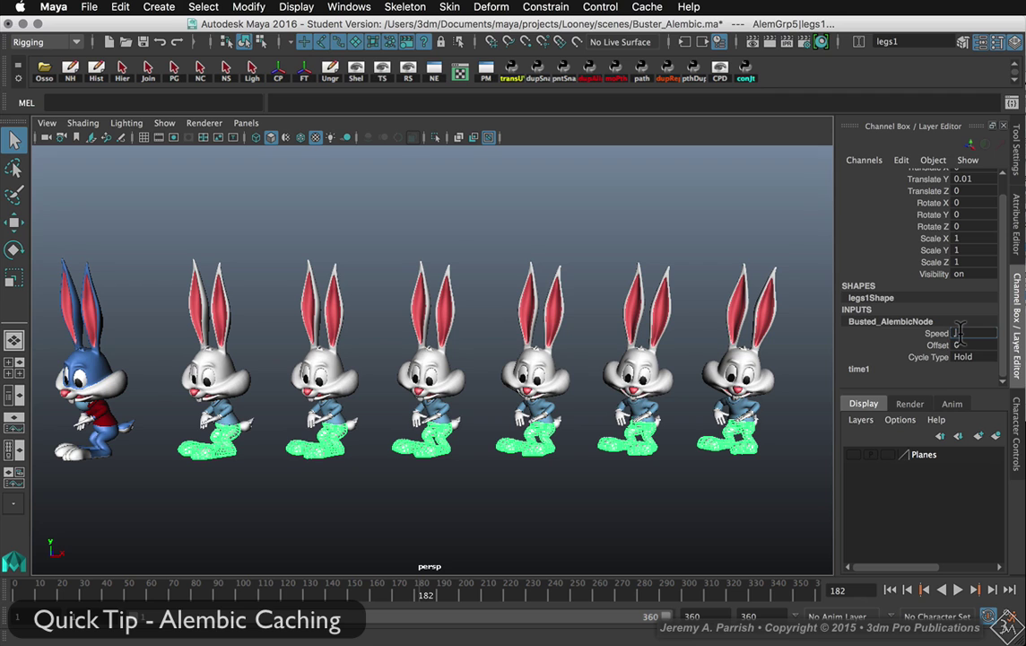
key(Return)
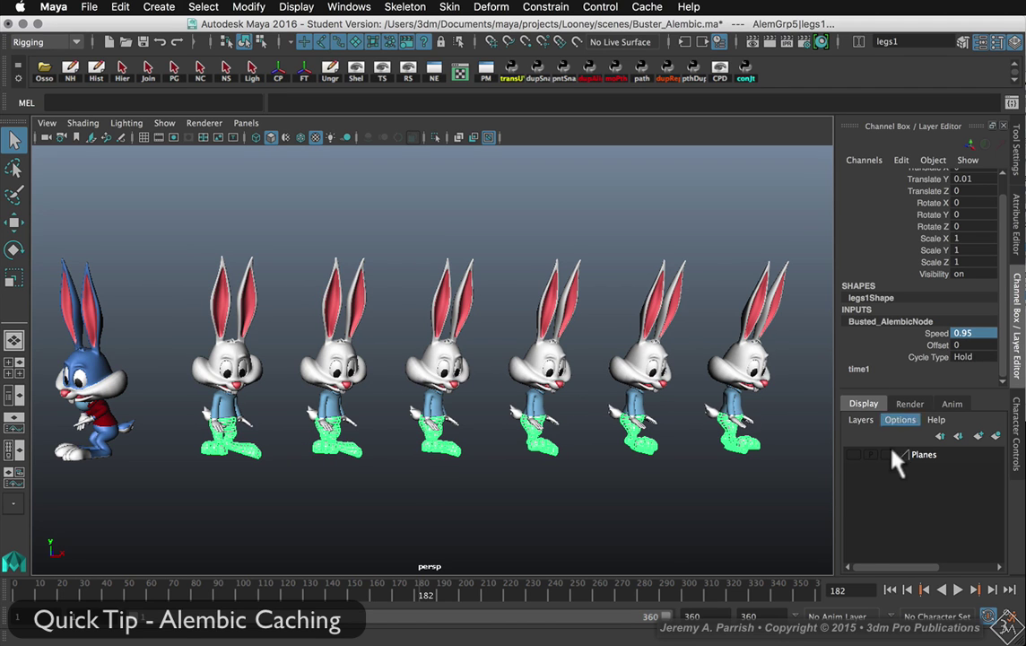
Step: Play from the first frame to compare the cached rabbits' timing with the original, stopping at frame 183 and clearing the selection
click(889, 589)
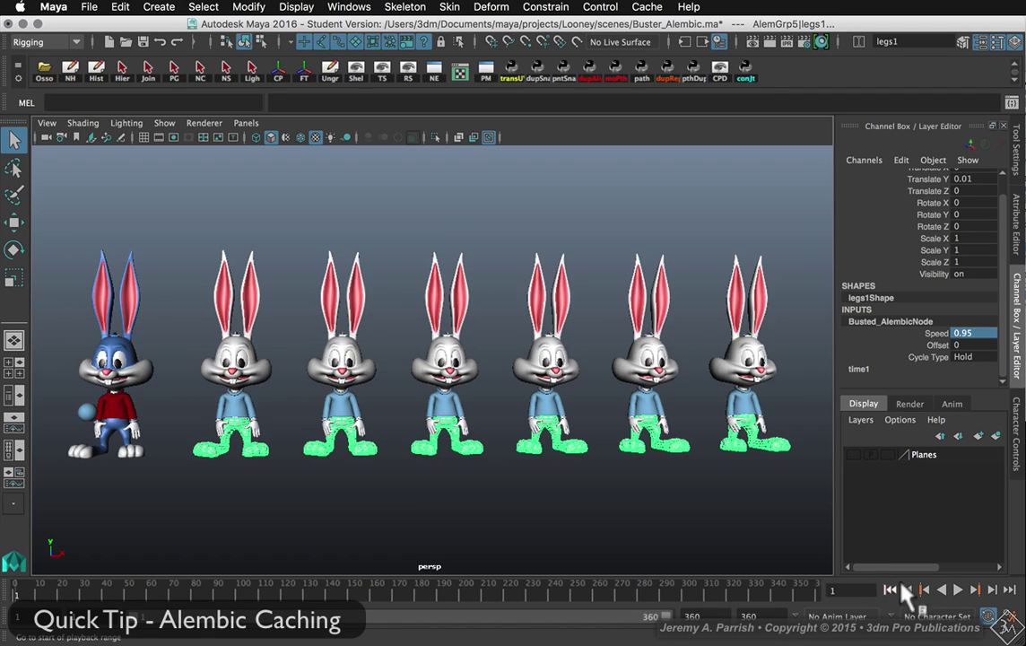
click(956, 590)
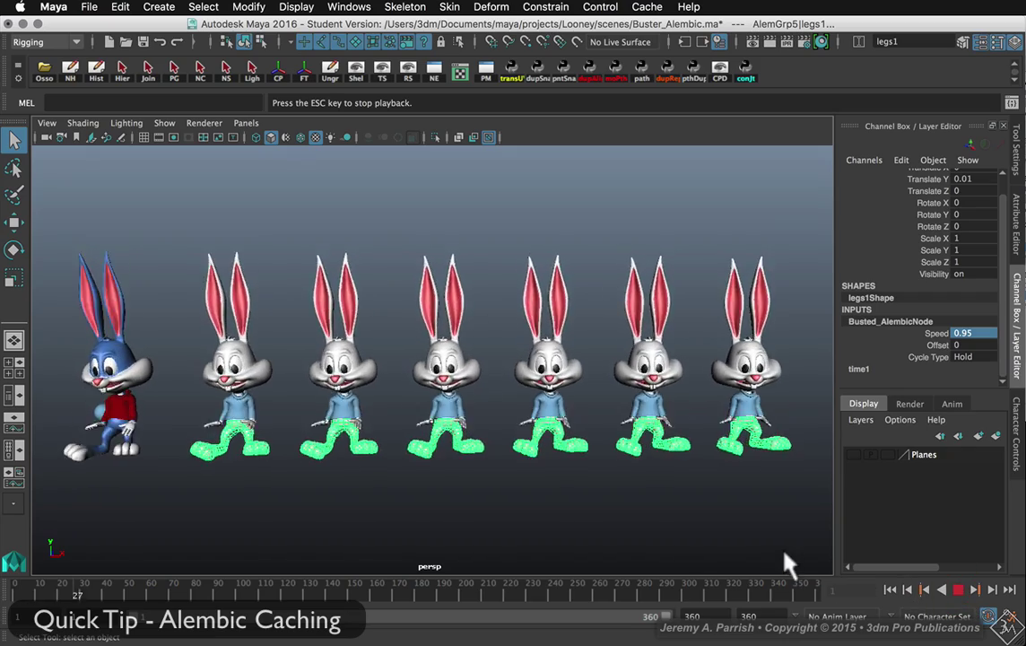
click(679, 550)
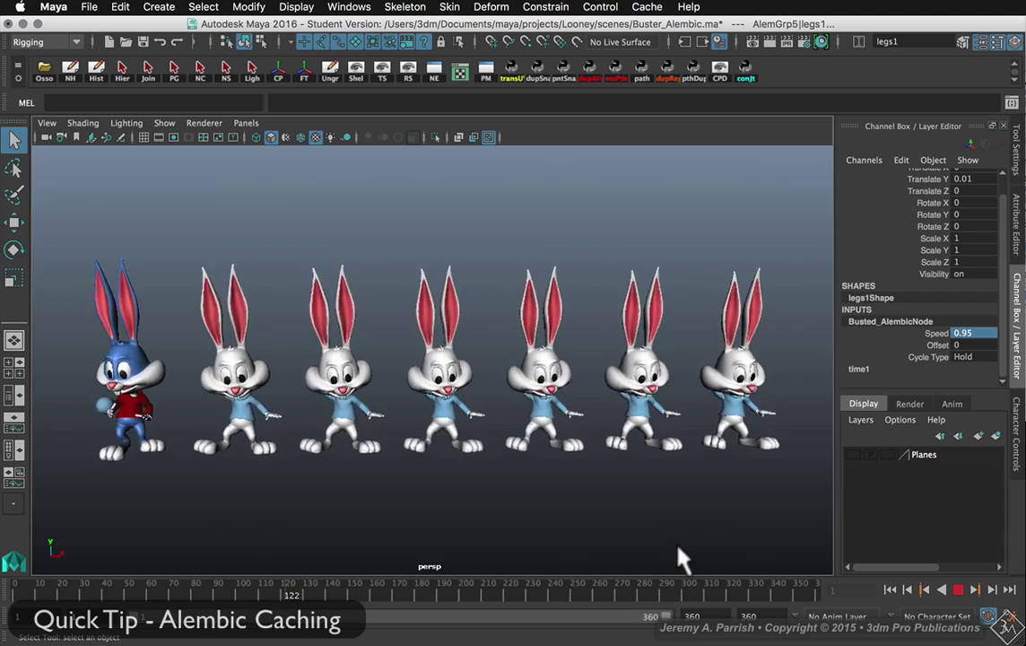
key(Escape)
click(769, 568)
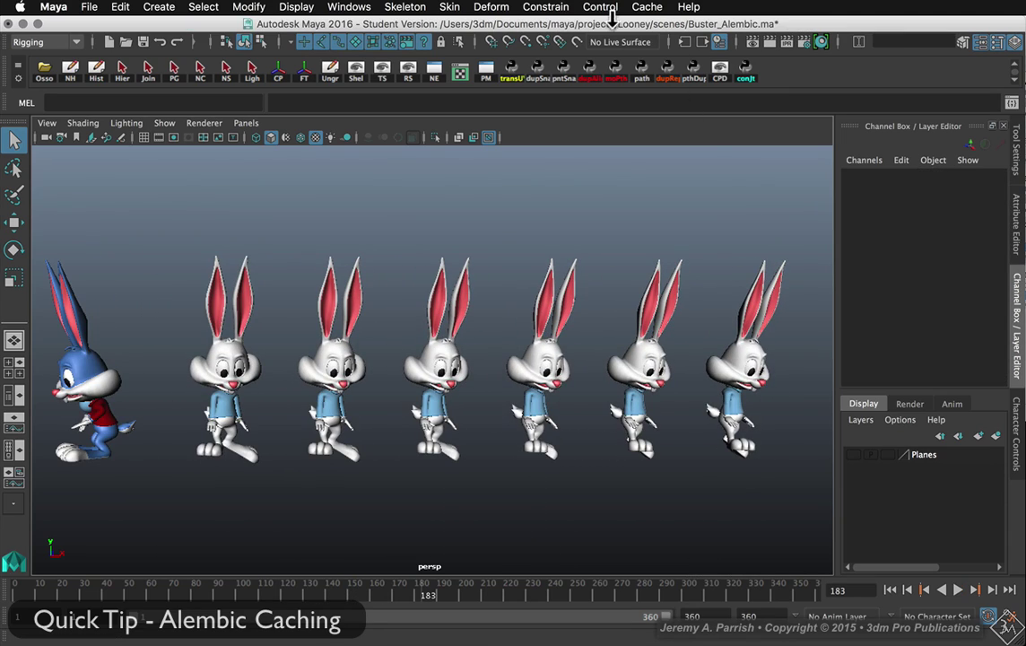
Step: Reference the Busted.abc Alembic cache into the scene a second time
click(650, 7)
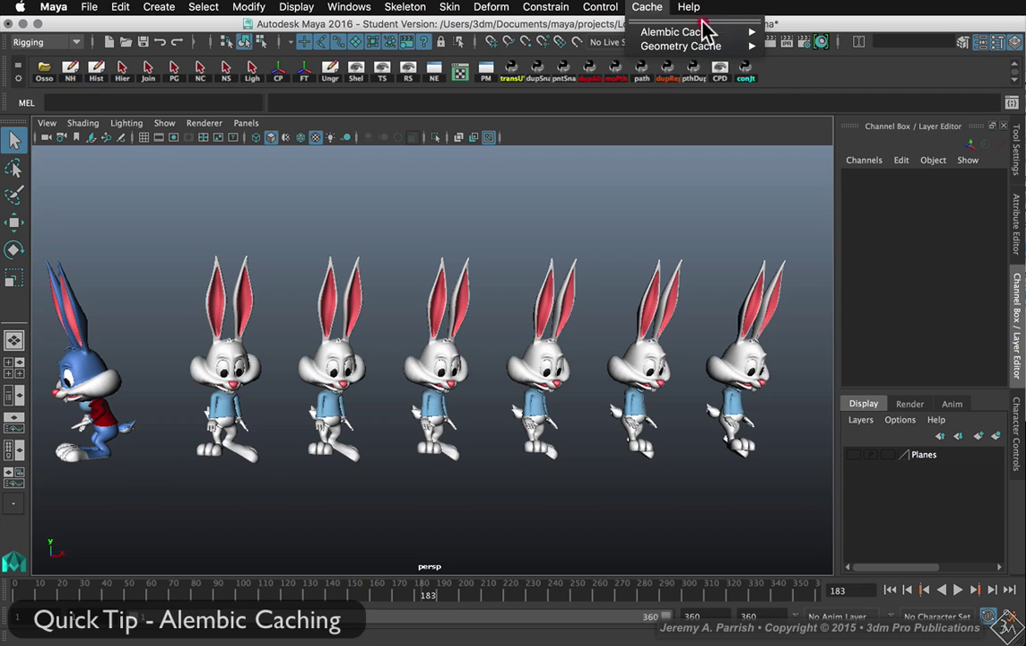
mouse_move(708, 34)
click(821, 54)
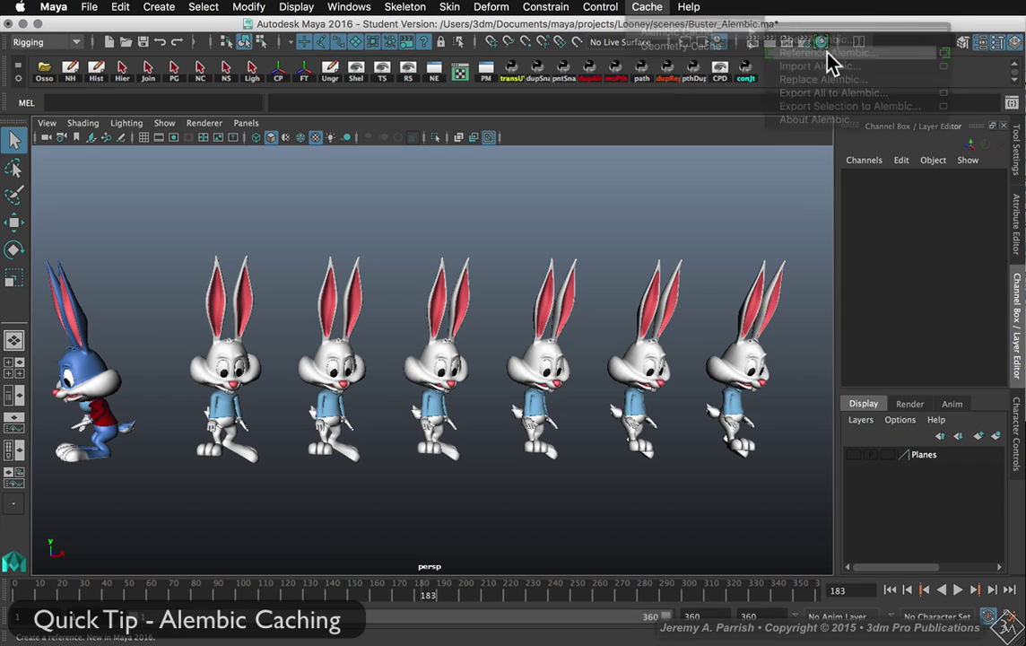
click(305, 195)
click(951, 533)
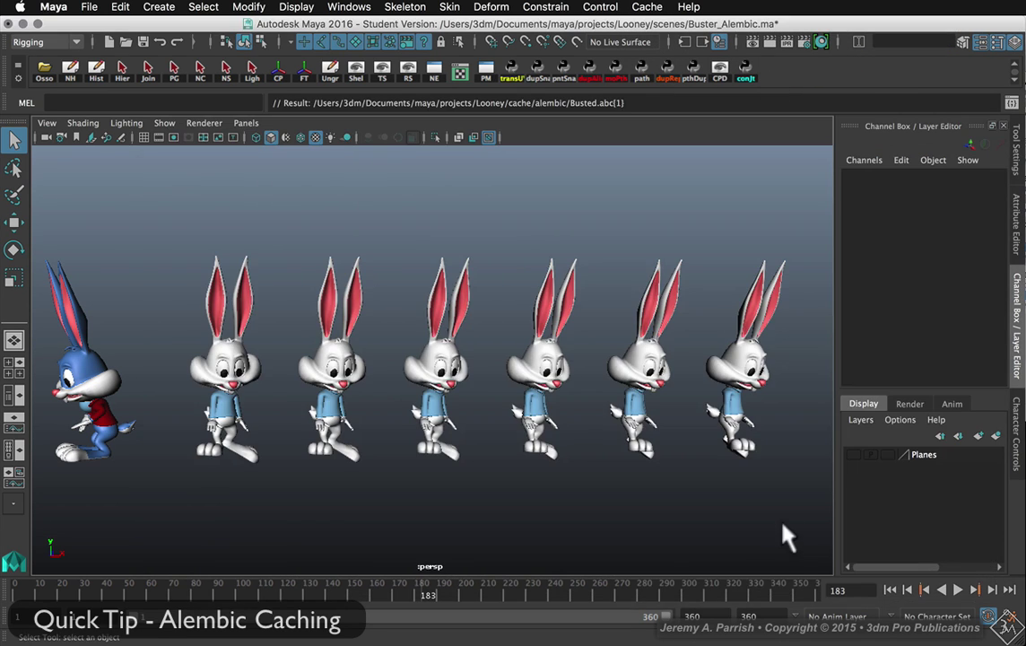
Step: Move the newly referenced rabbit to Translate Z -3.46 and create five instances spaced 2 units apart in X with Duplicate Special
alt+drag(578, 515, 489, 502)
key(w)
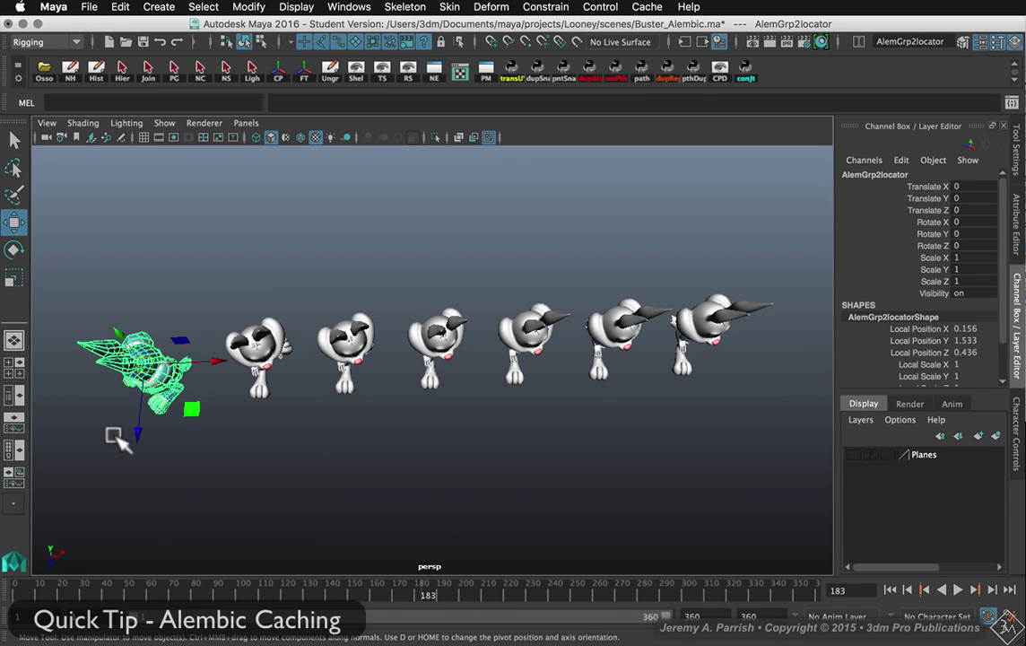
drag(142, 440, 182, 243)
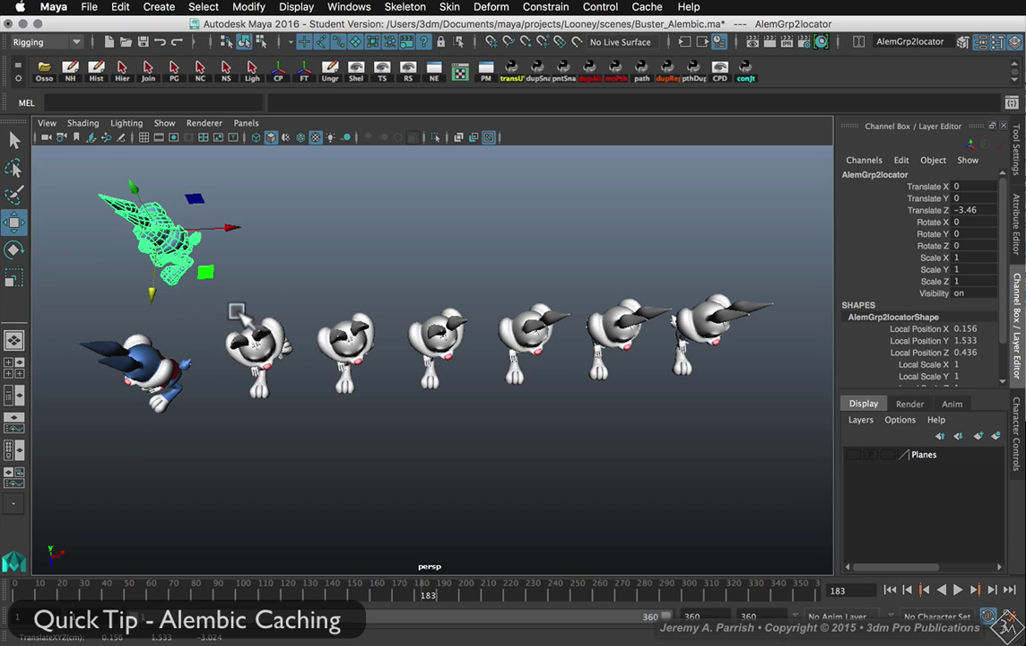
click(131, 9)
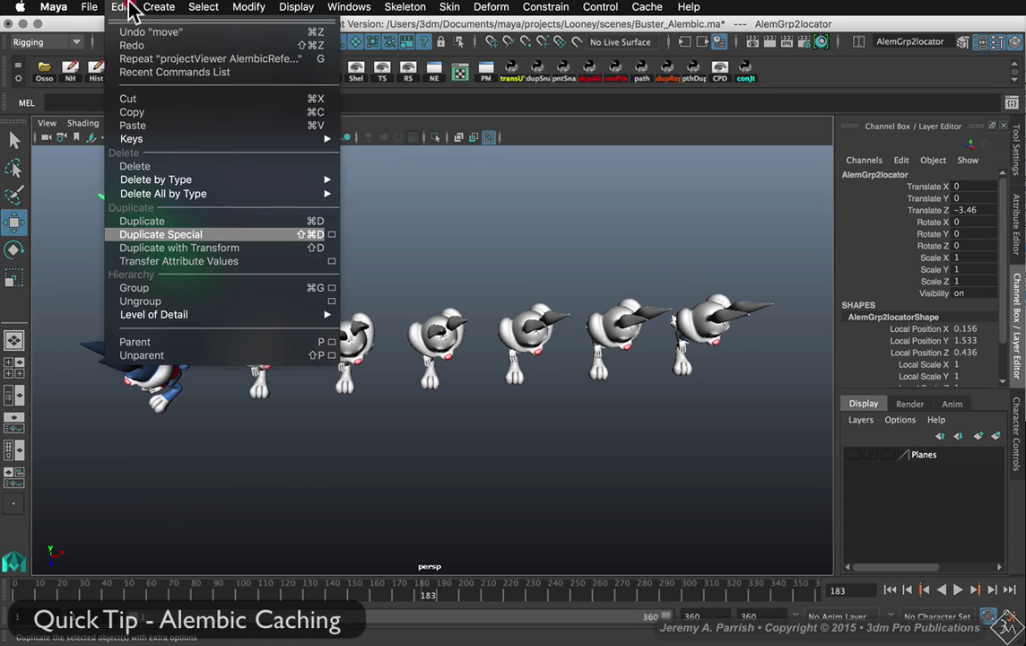
click(196, 234)
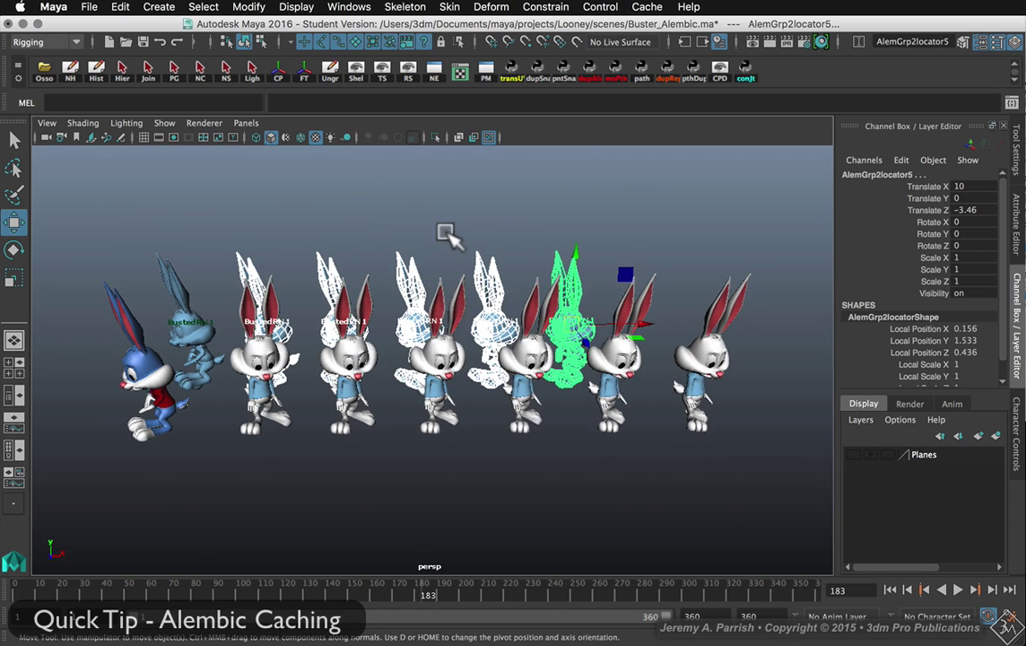
Step: Play the animation from the first frame to compare both rows of rabbits, stopping at frame 345 and clearing the selection
click(888, 589)
click(956, 590)
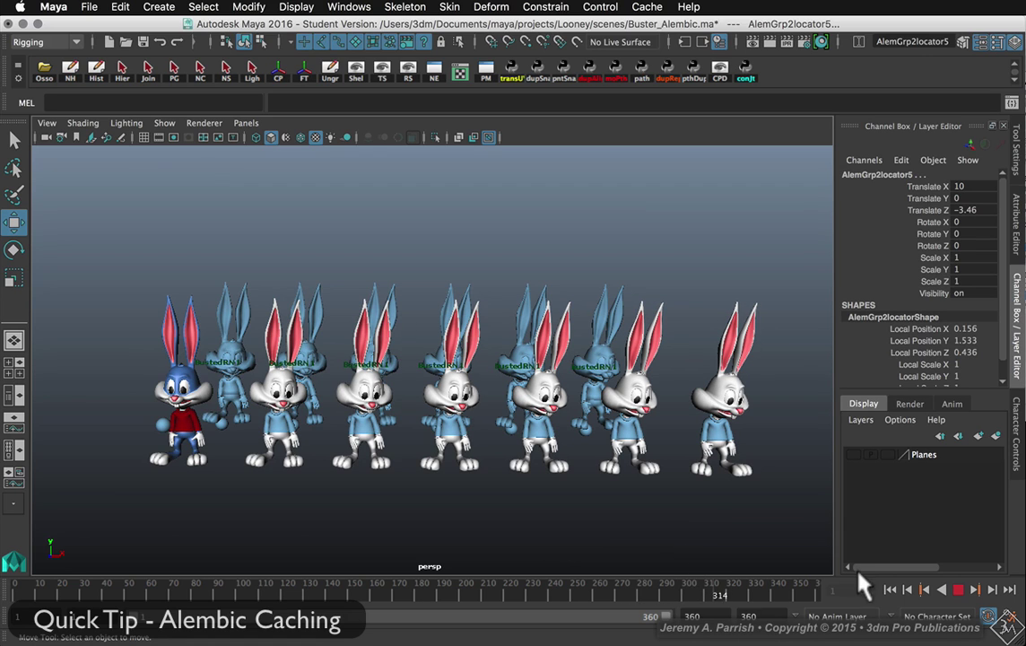
key(Escape)
click(820, 529)
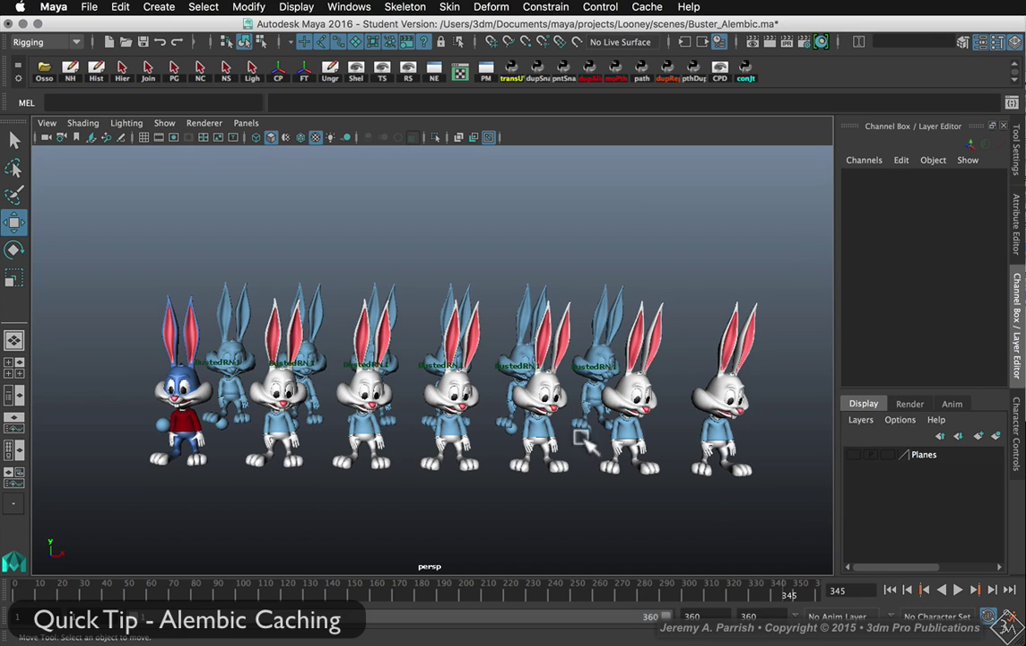
Step: Set the Cycle Type of the back row rabbits' Busted_AlembicNode1 cache to Bounce
click(584, 404)
click(846, 340)
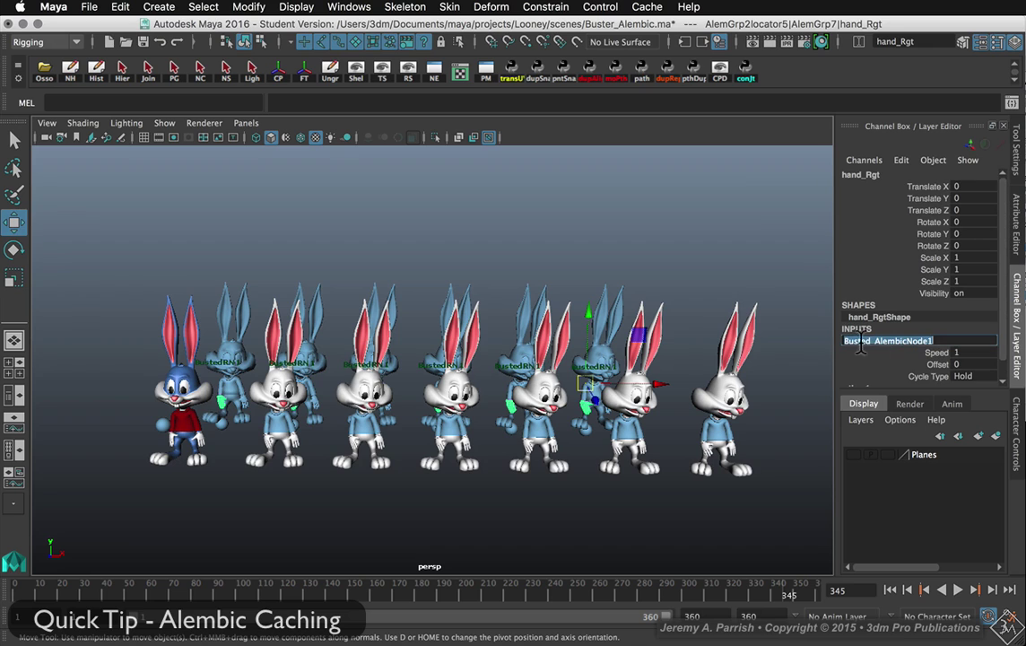
click(982, 376)
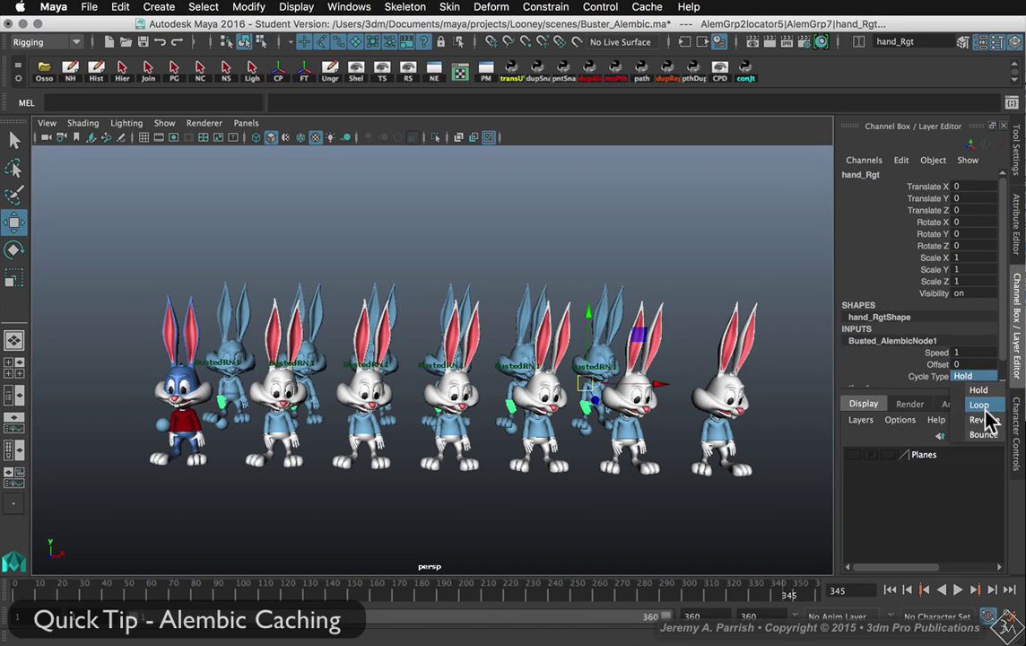
click(982, 434)
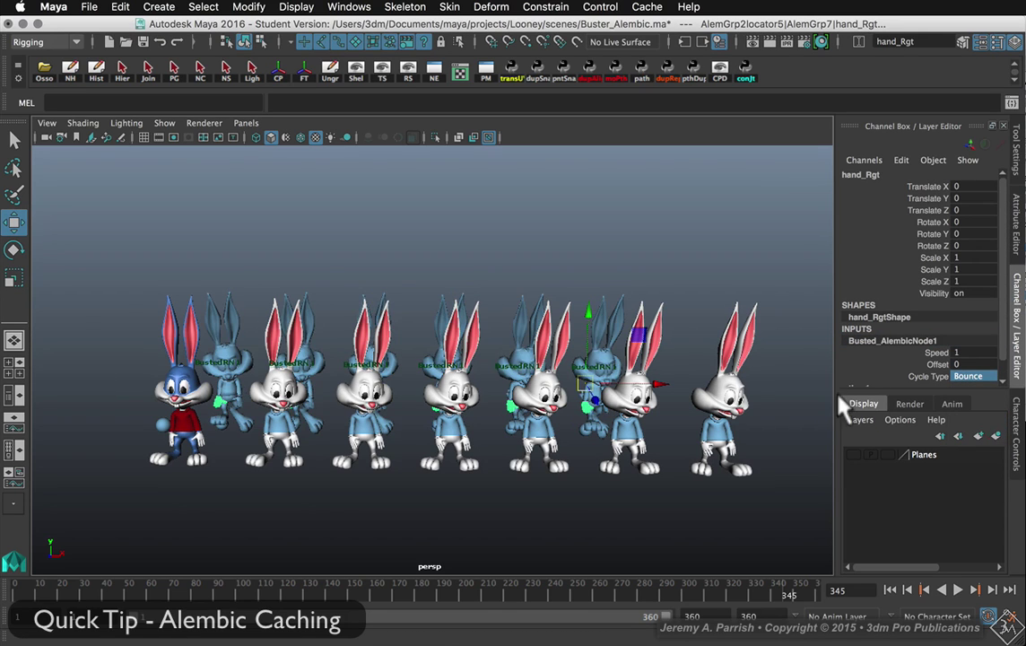
Step: Change the Cycle Type of the front row rabbits' Busted_AlembicNode cache to Bounce
click(756, 475)
click(871, 341)
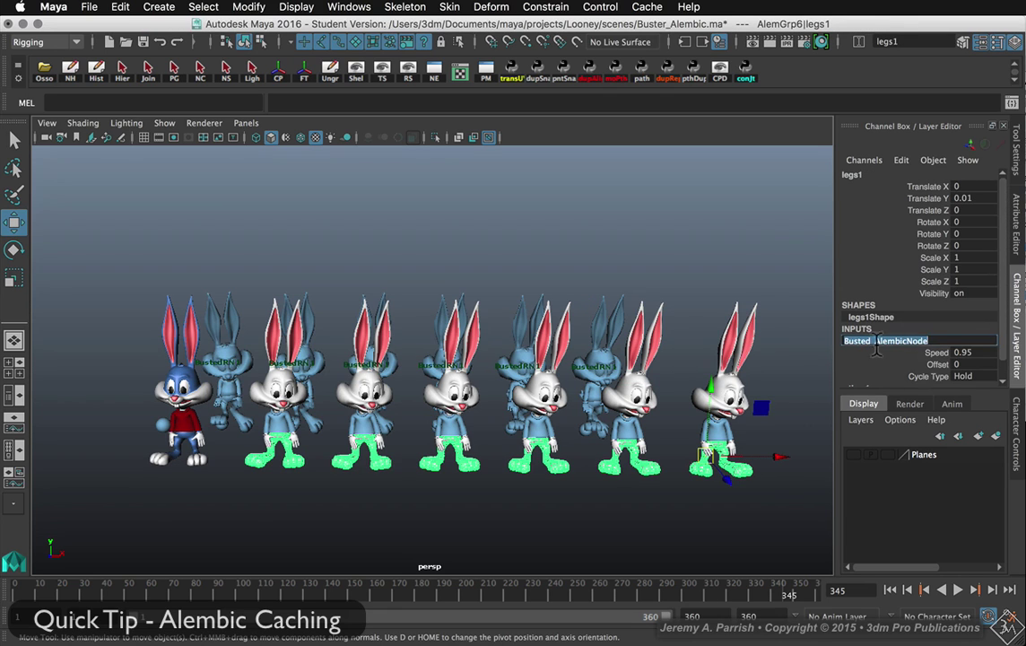
click(975, 376)
click(982, 434)
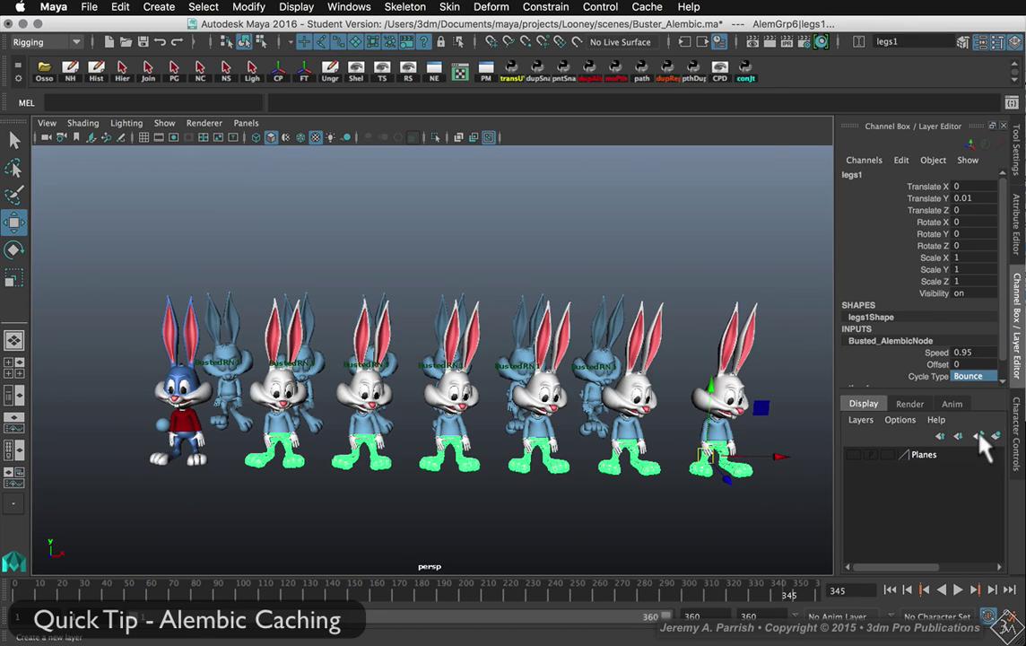
Step: Play the animation from the first frame to review both cached rabbit rows with the Bounce cycle
click(889, 589)
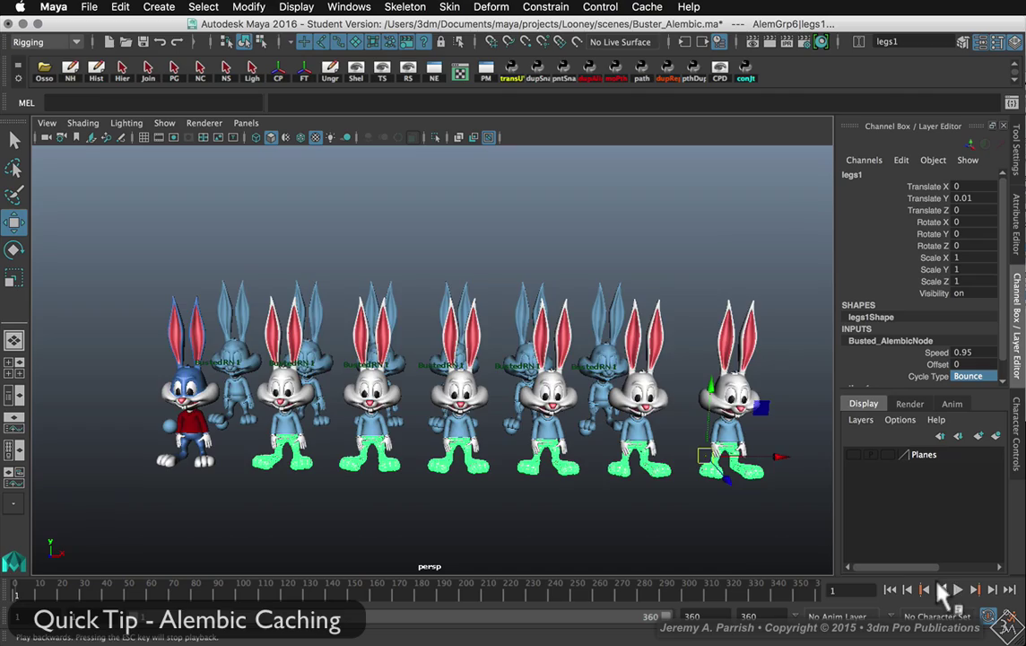
click(958, 589)
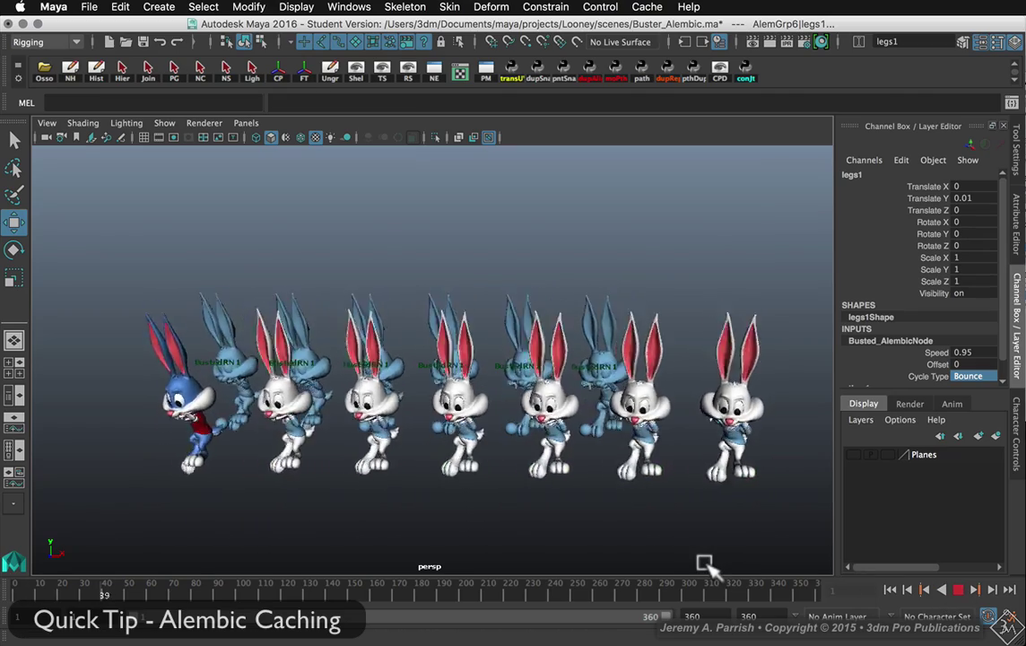